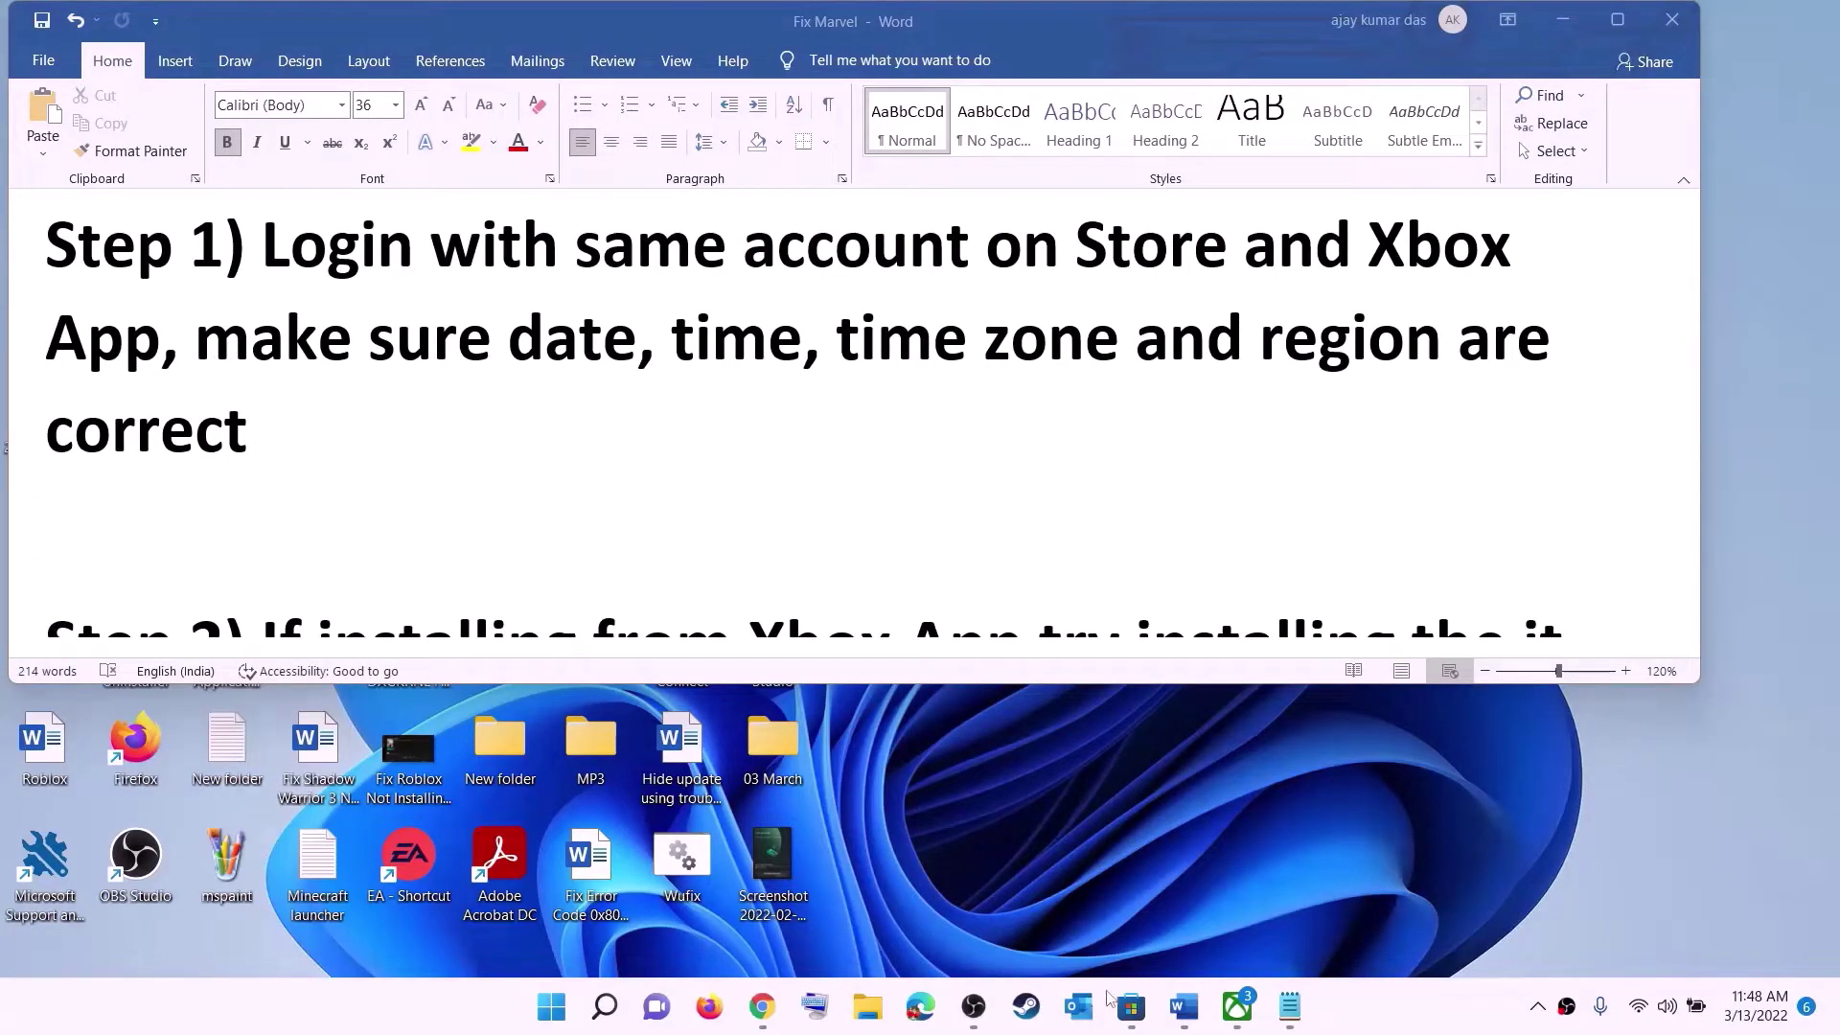
- Bring the Microsoft Store window in front of the Word notes from the taskbar
{"action": "left_click", "coordinate": [1130, 1007]}
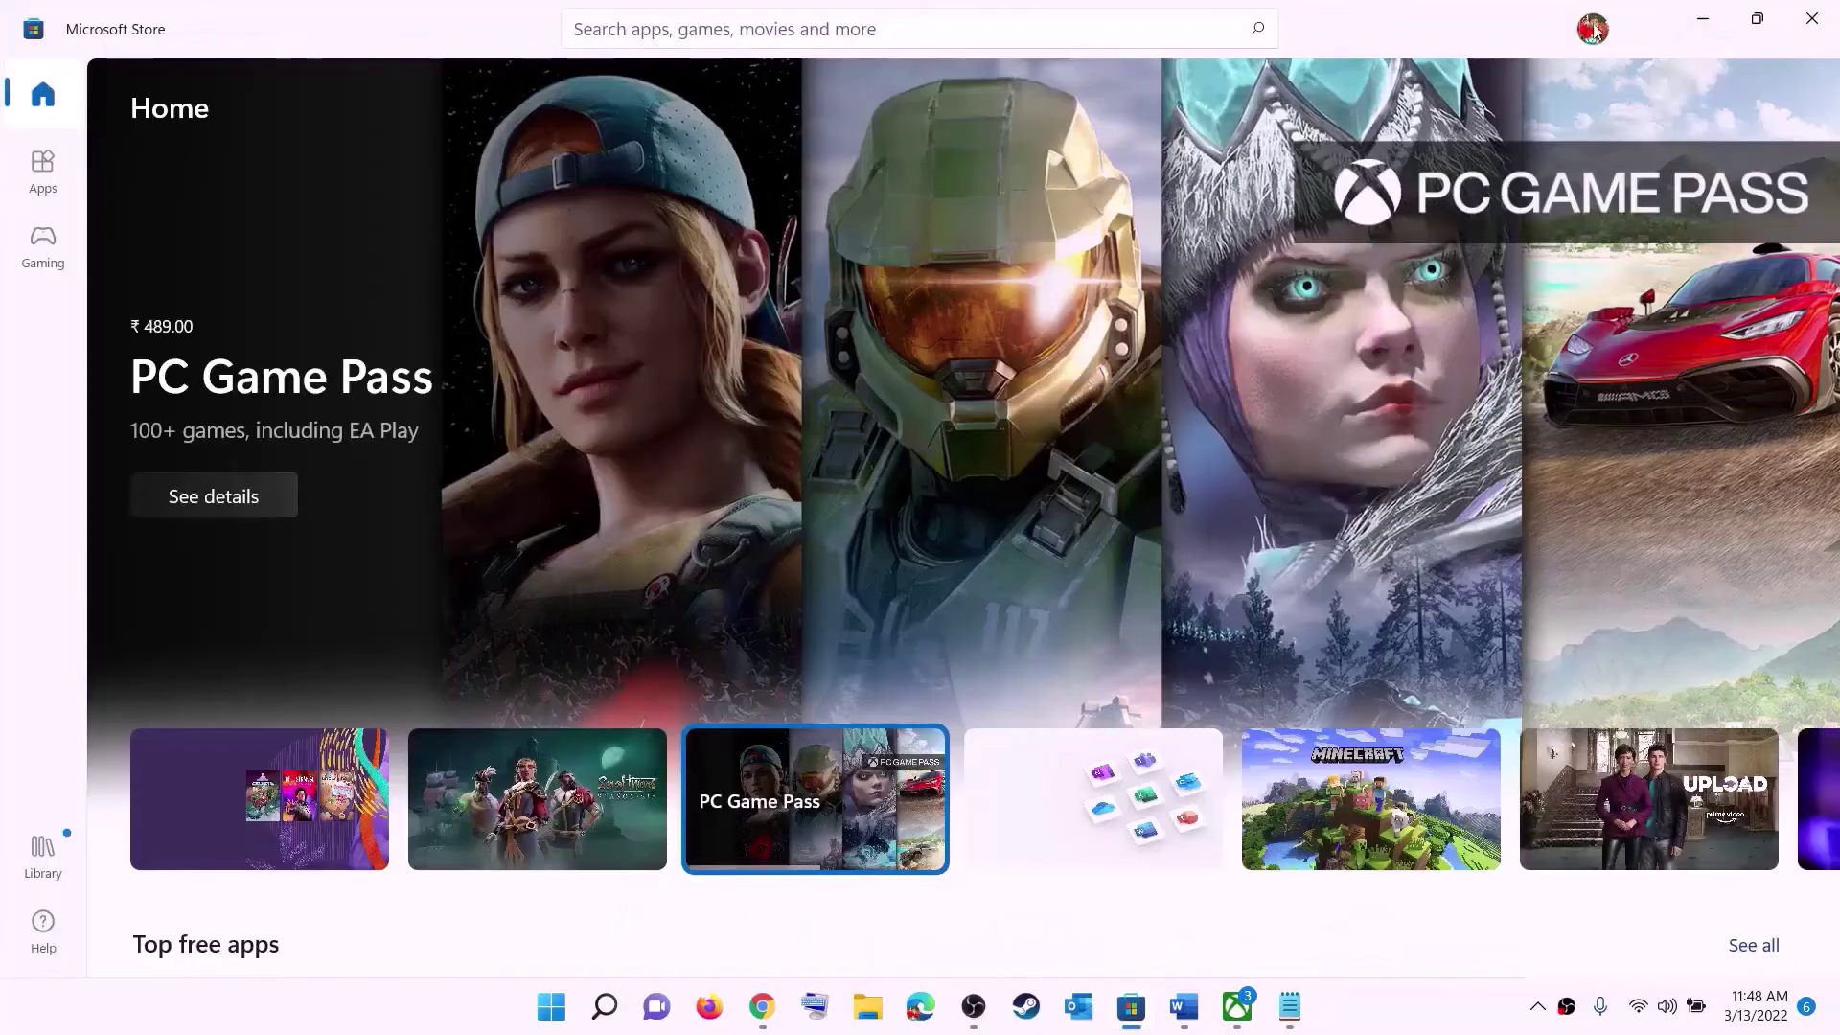
- Sign out of the Microsoft Store, then sign back in with the same account and PIN
{"action": "left_click", "coordinate": [1592, 29]}
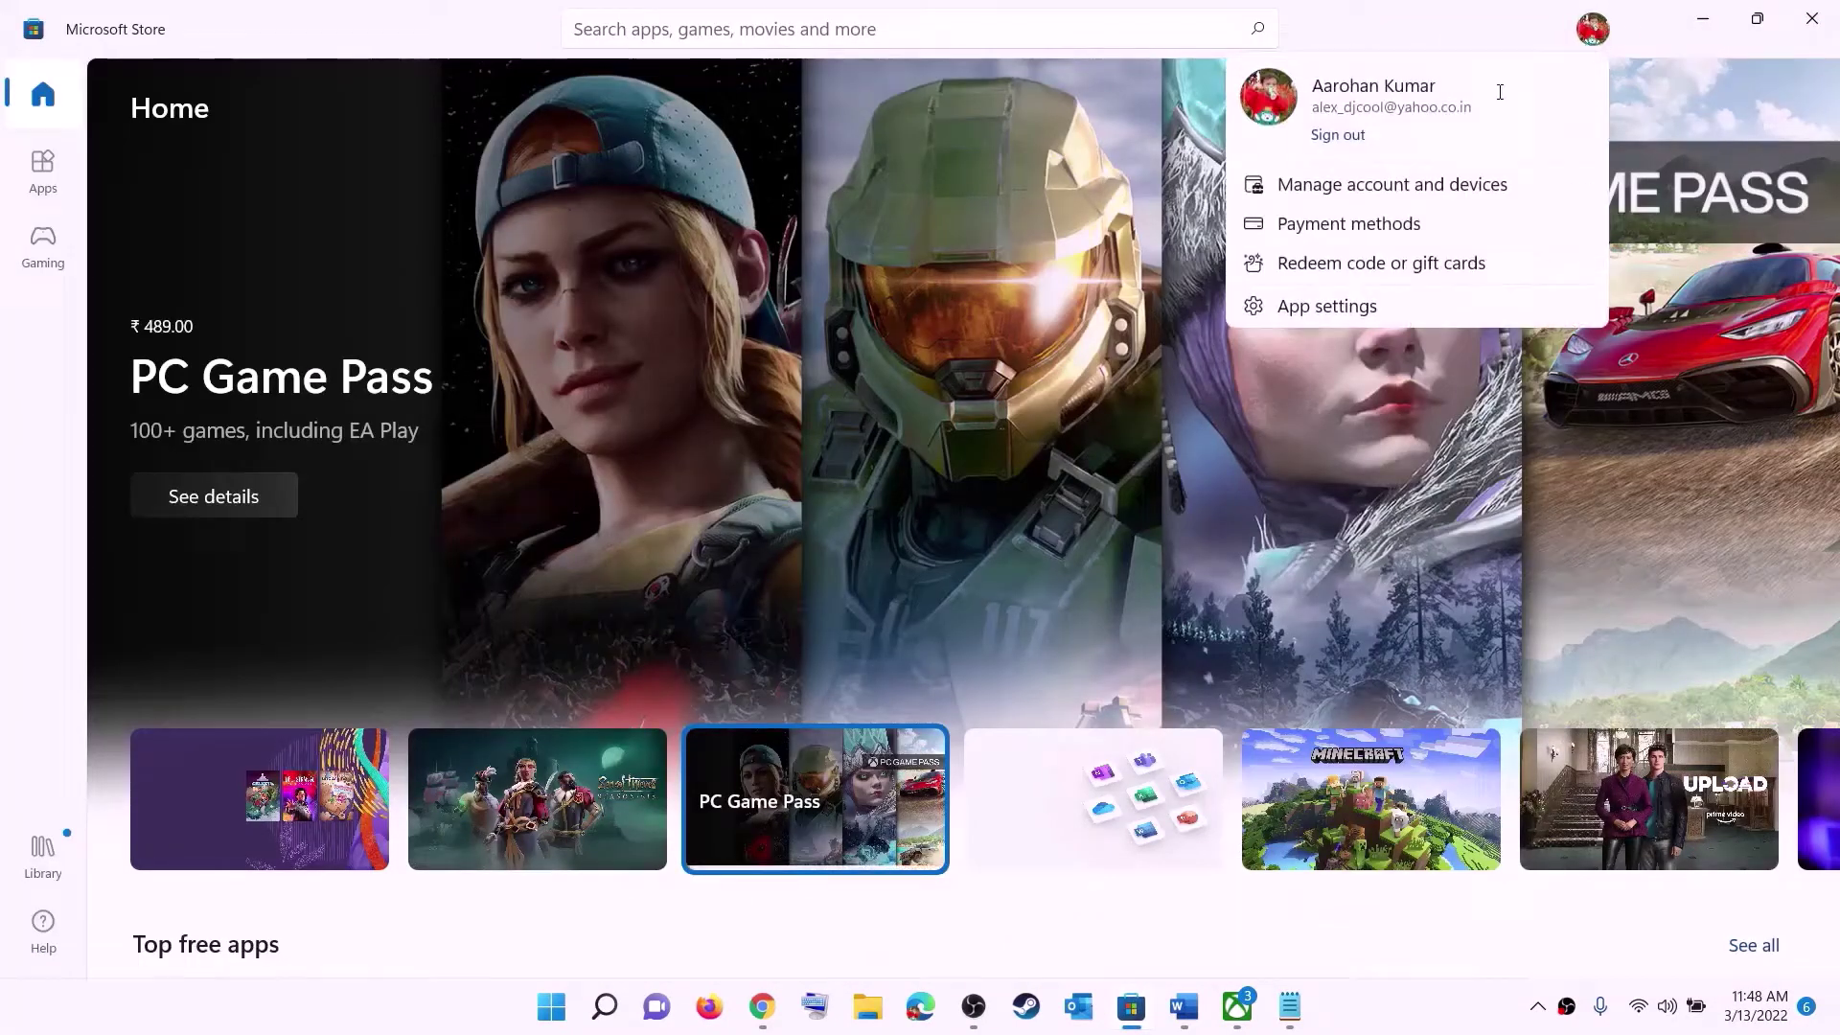
{"action": "left_click", "coordinate": [1338, 135]}
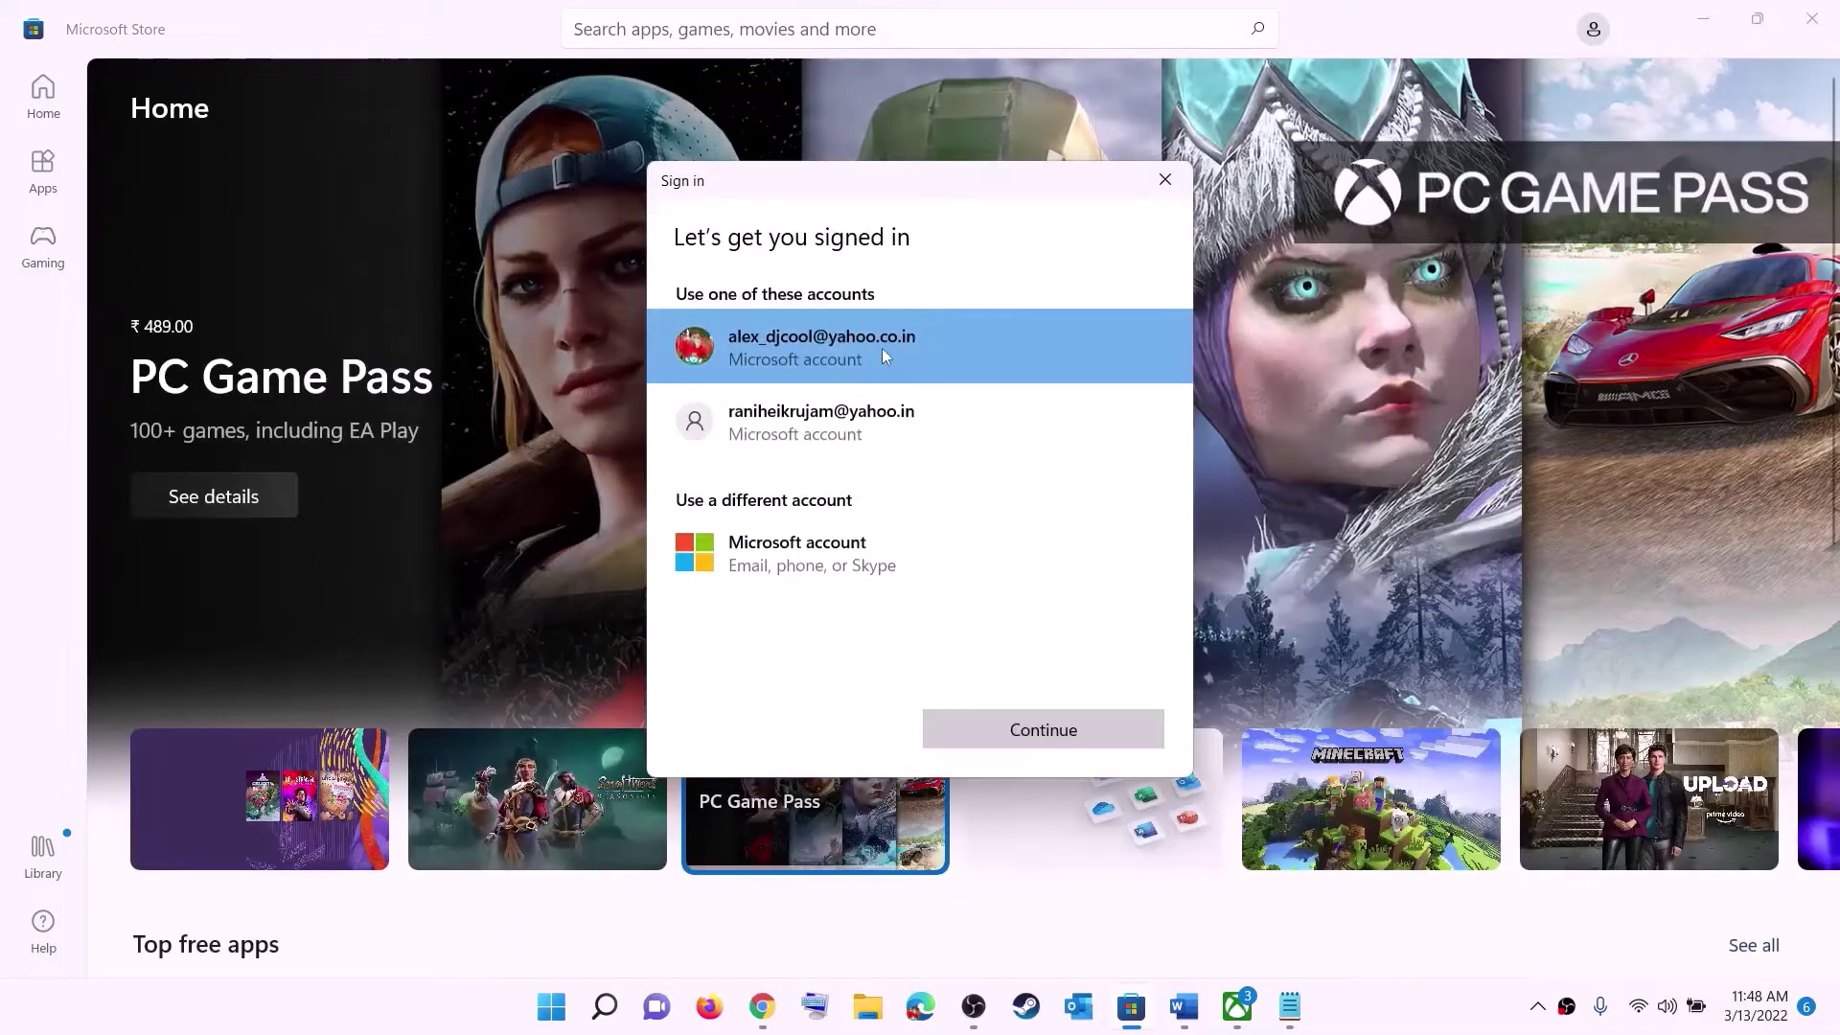
{"action": "left_click", "coordinate": [1003, 734]}
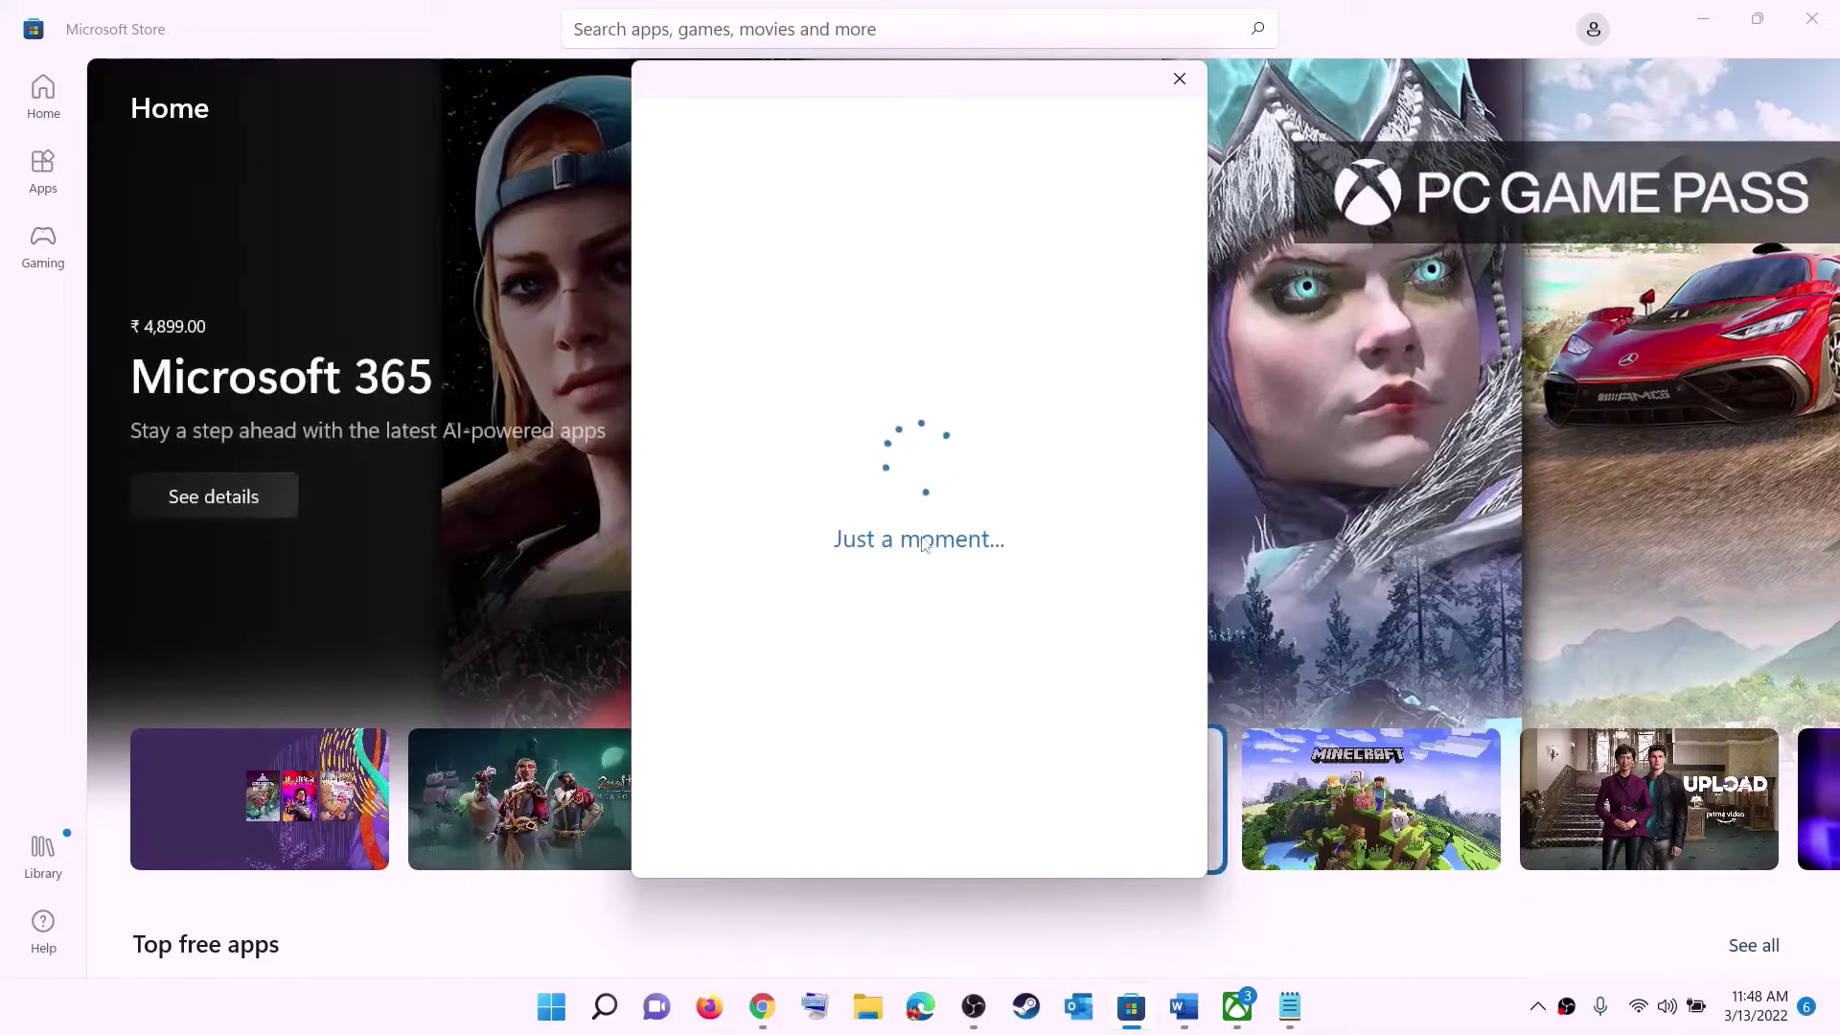
{"action": "type", "text": "••••"}
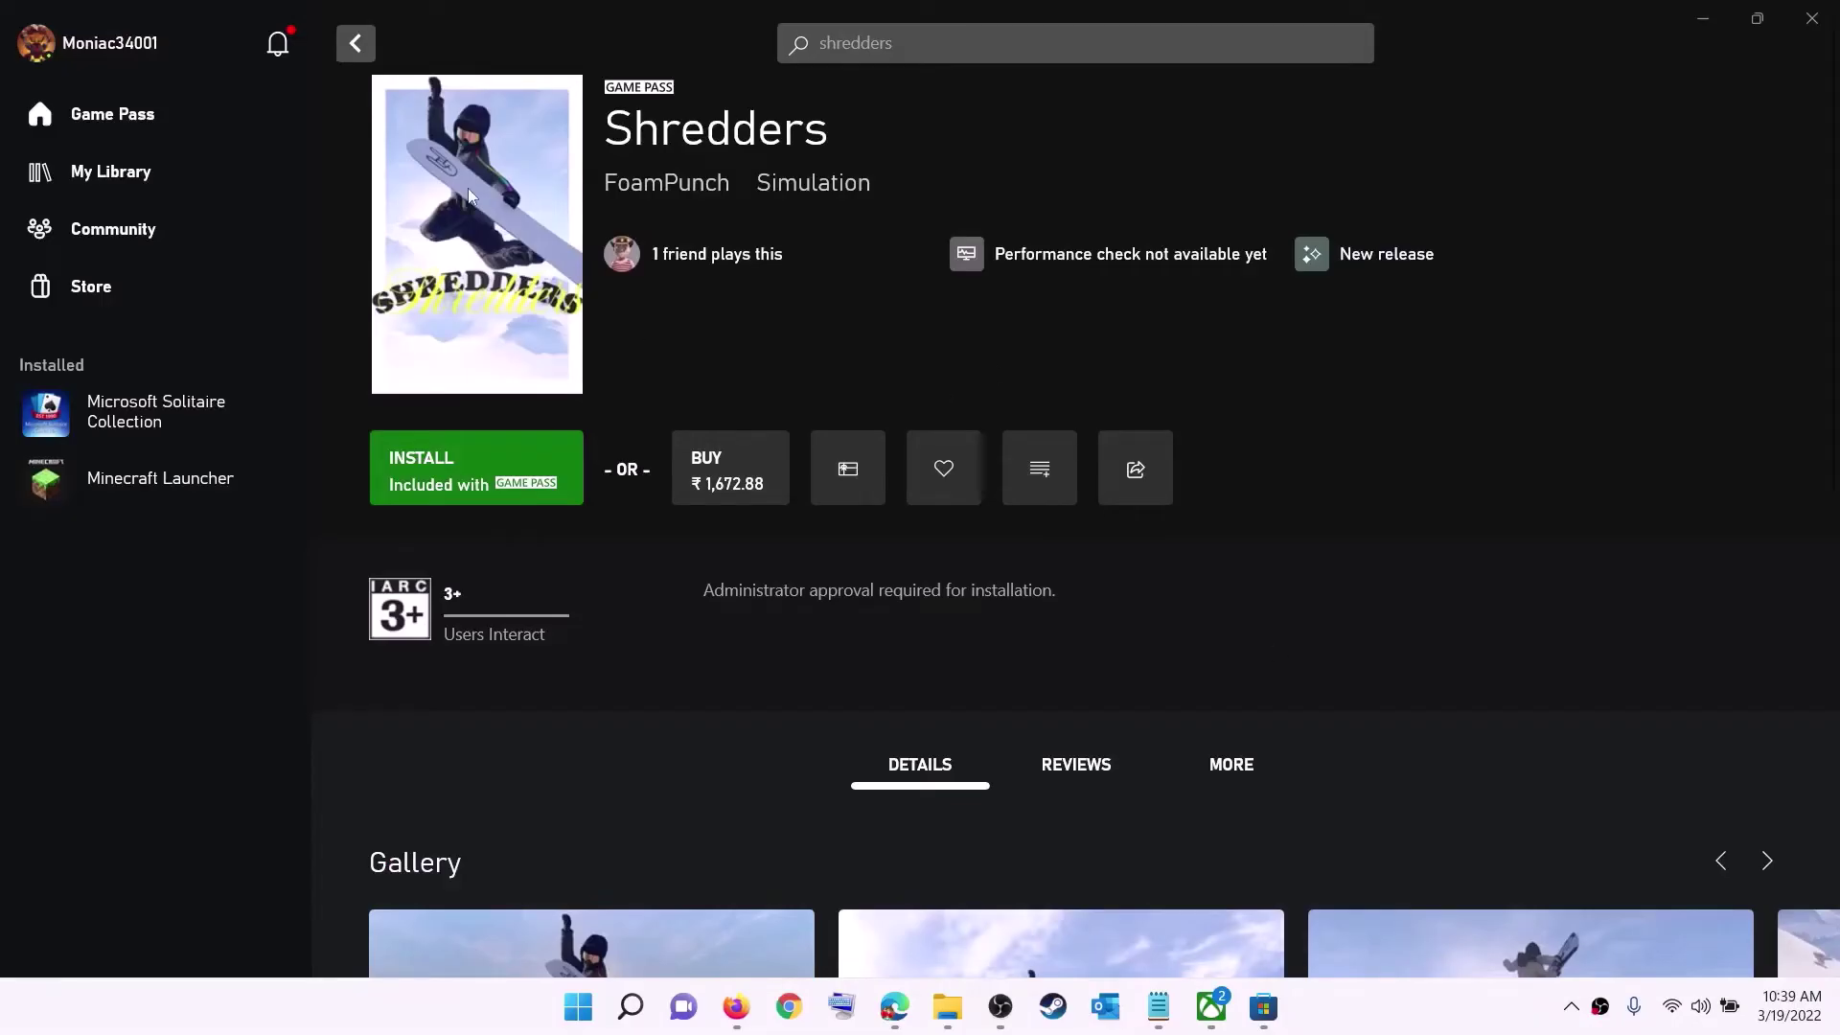
- Sign out of the Xbox app profile on the Shredders page and start signing back in
{"action": "left_click", "coordinate": [111, 50]}
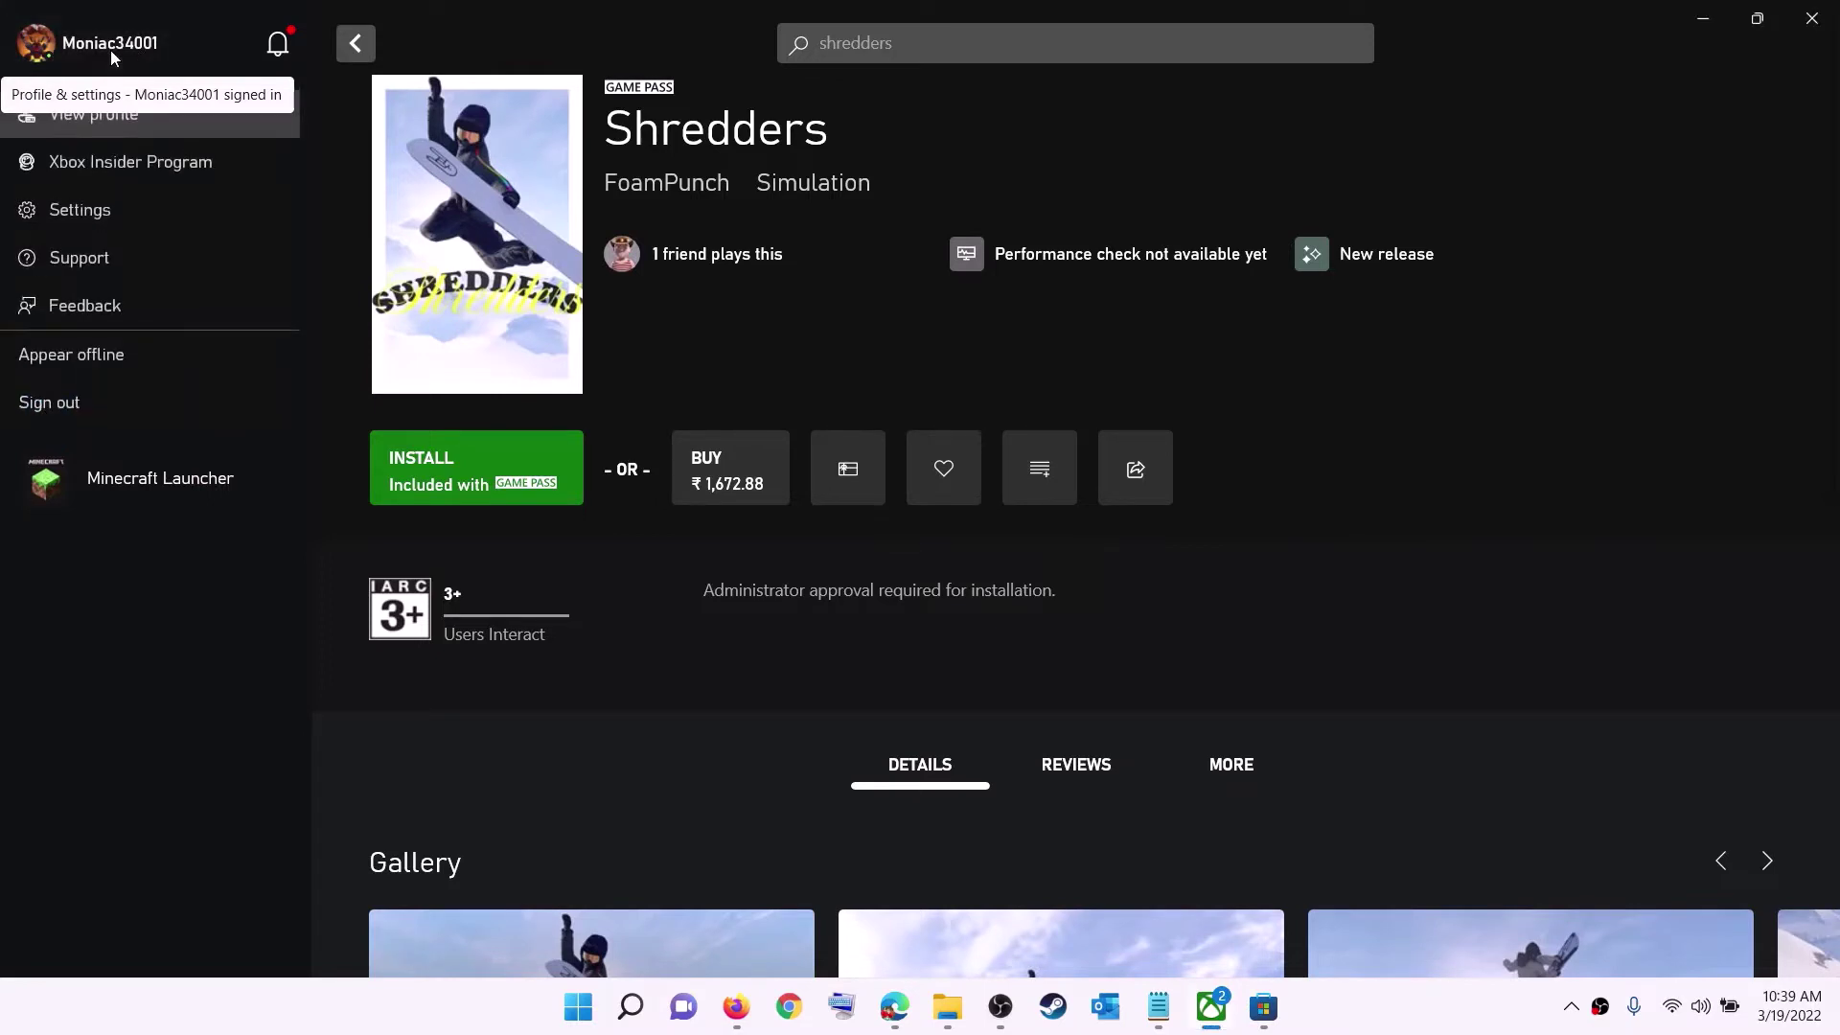
{"action": "left_click", "coordinate": [100, 406]}
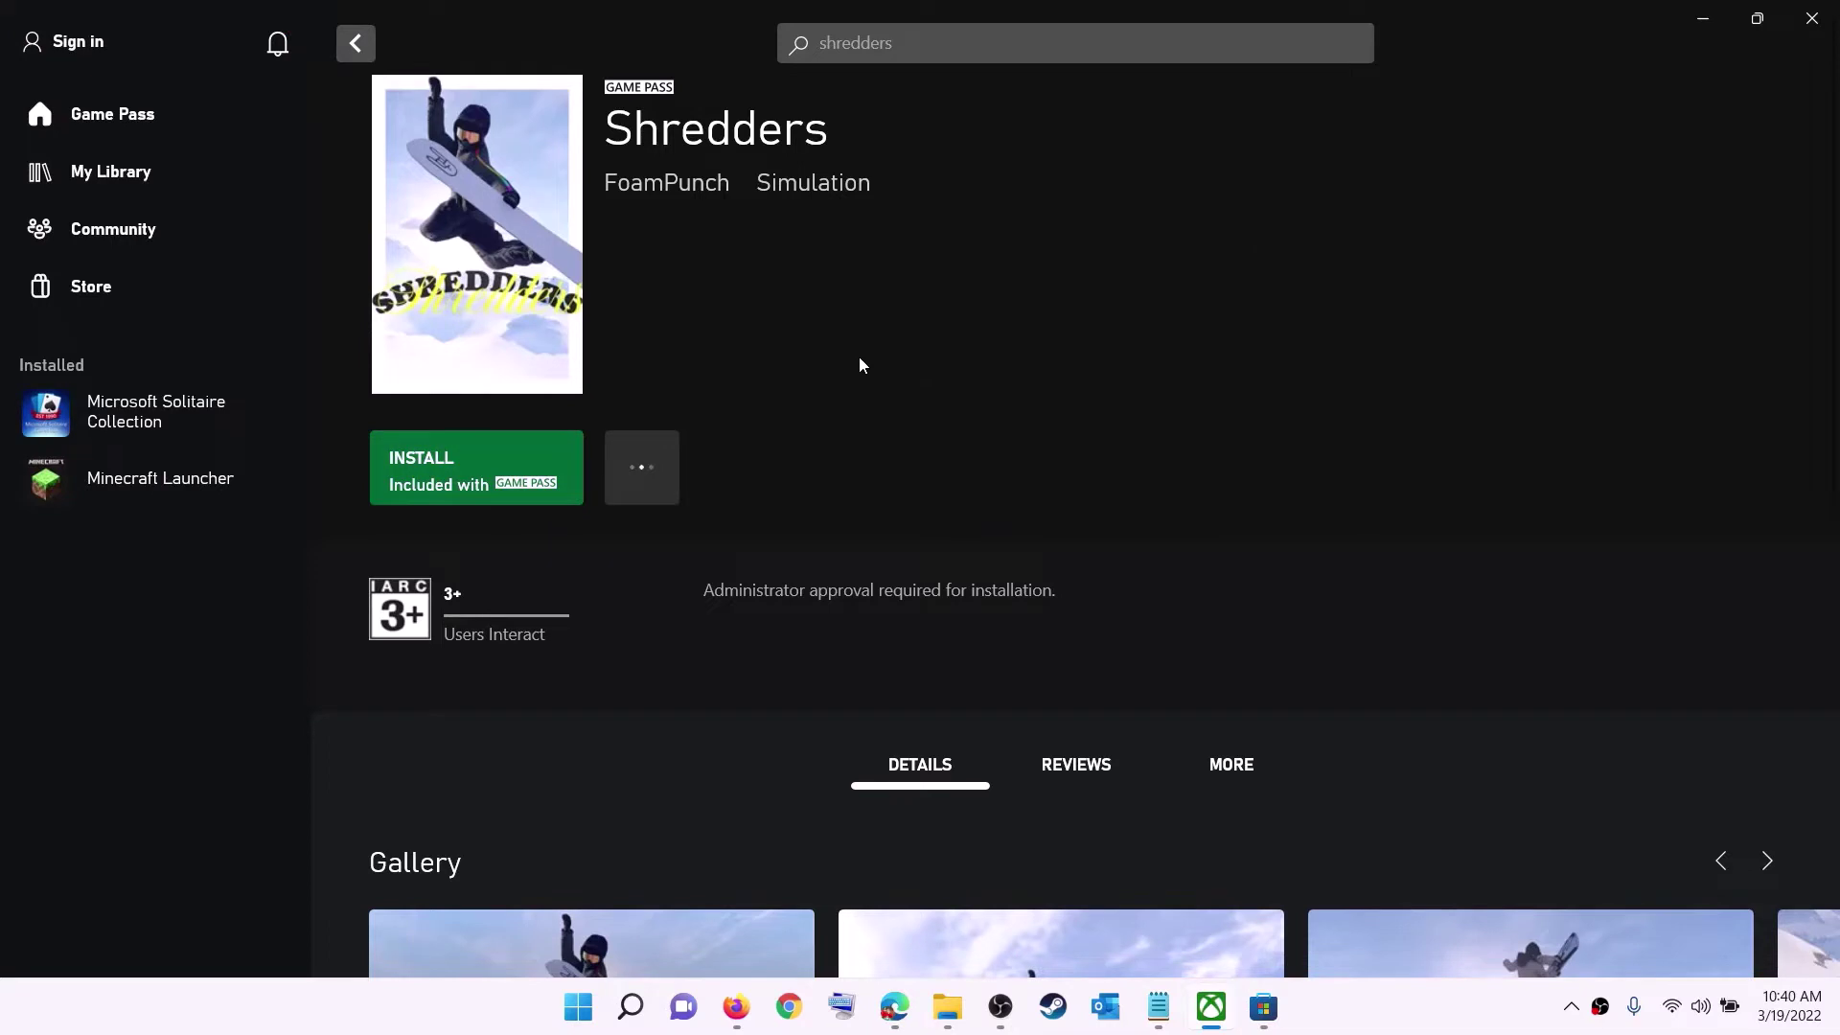
{"action": "left_click", "coordinate": [84, 43]}
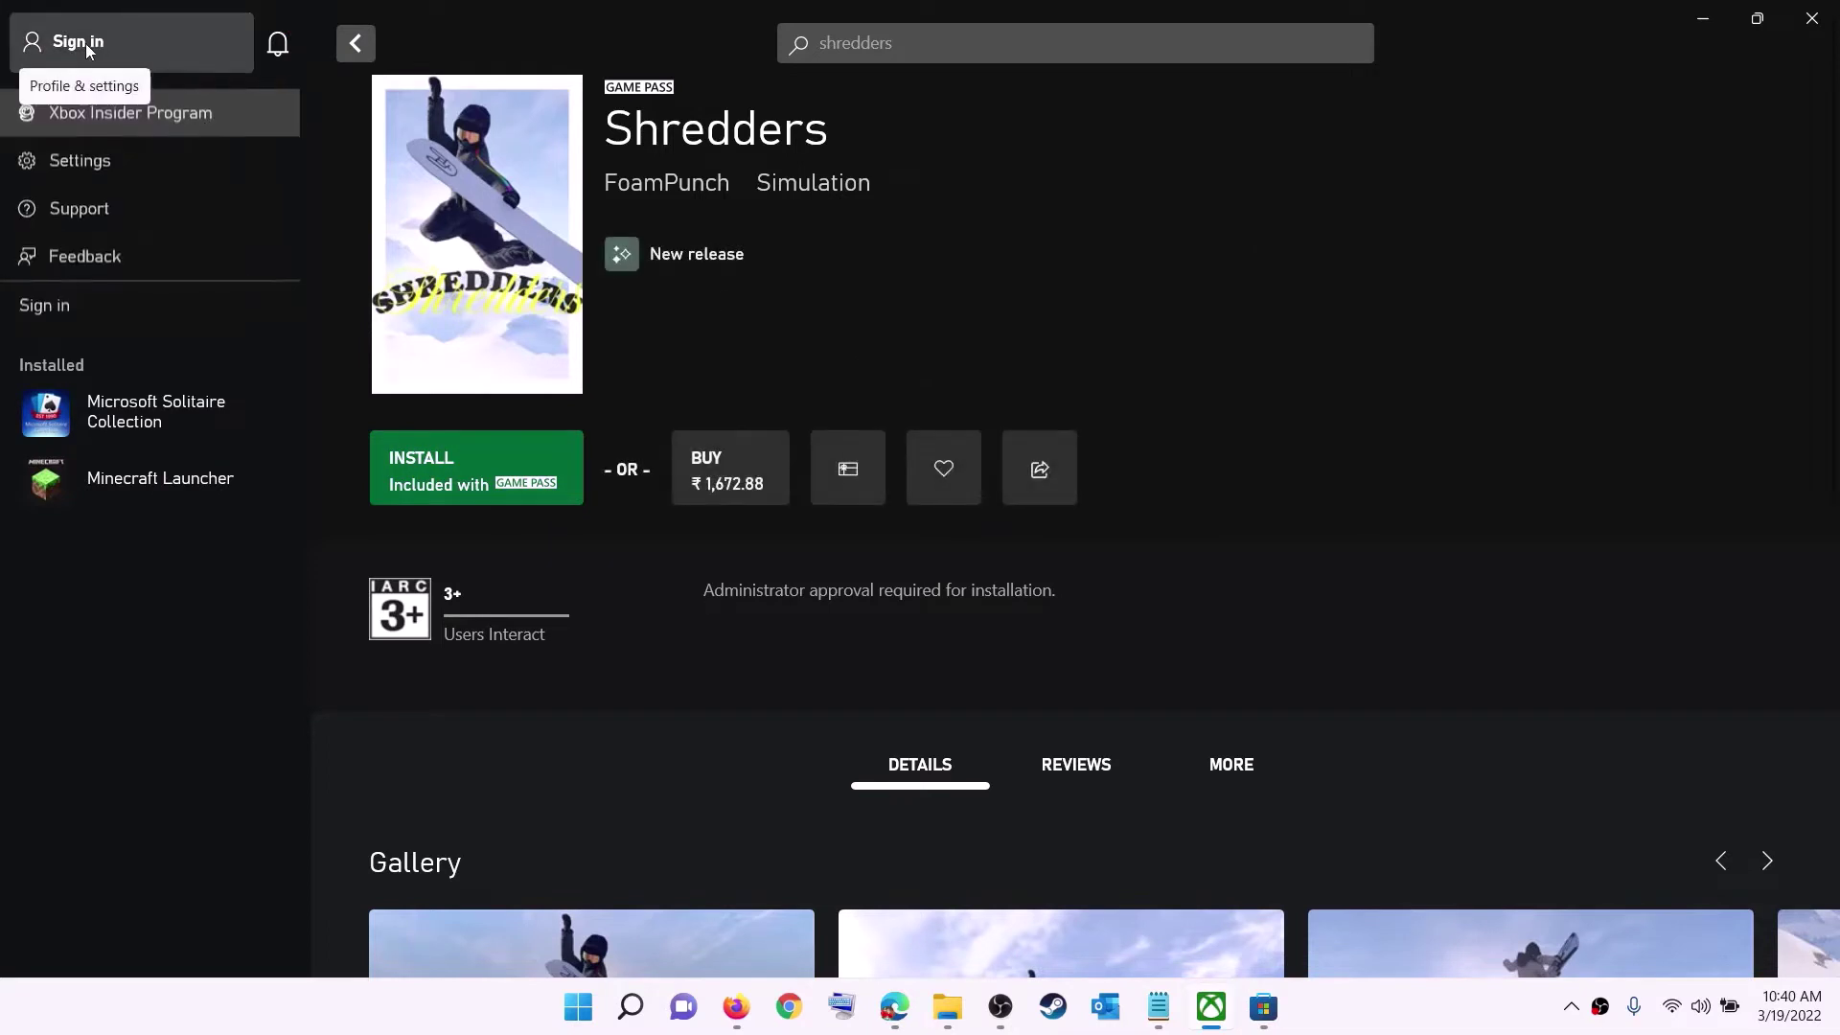
{"action": "left_click", "coordinate": [65, 308]}
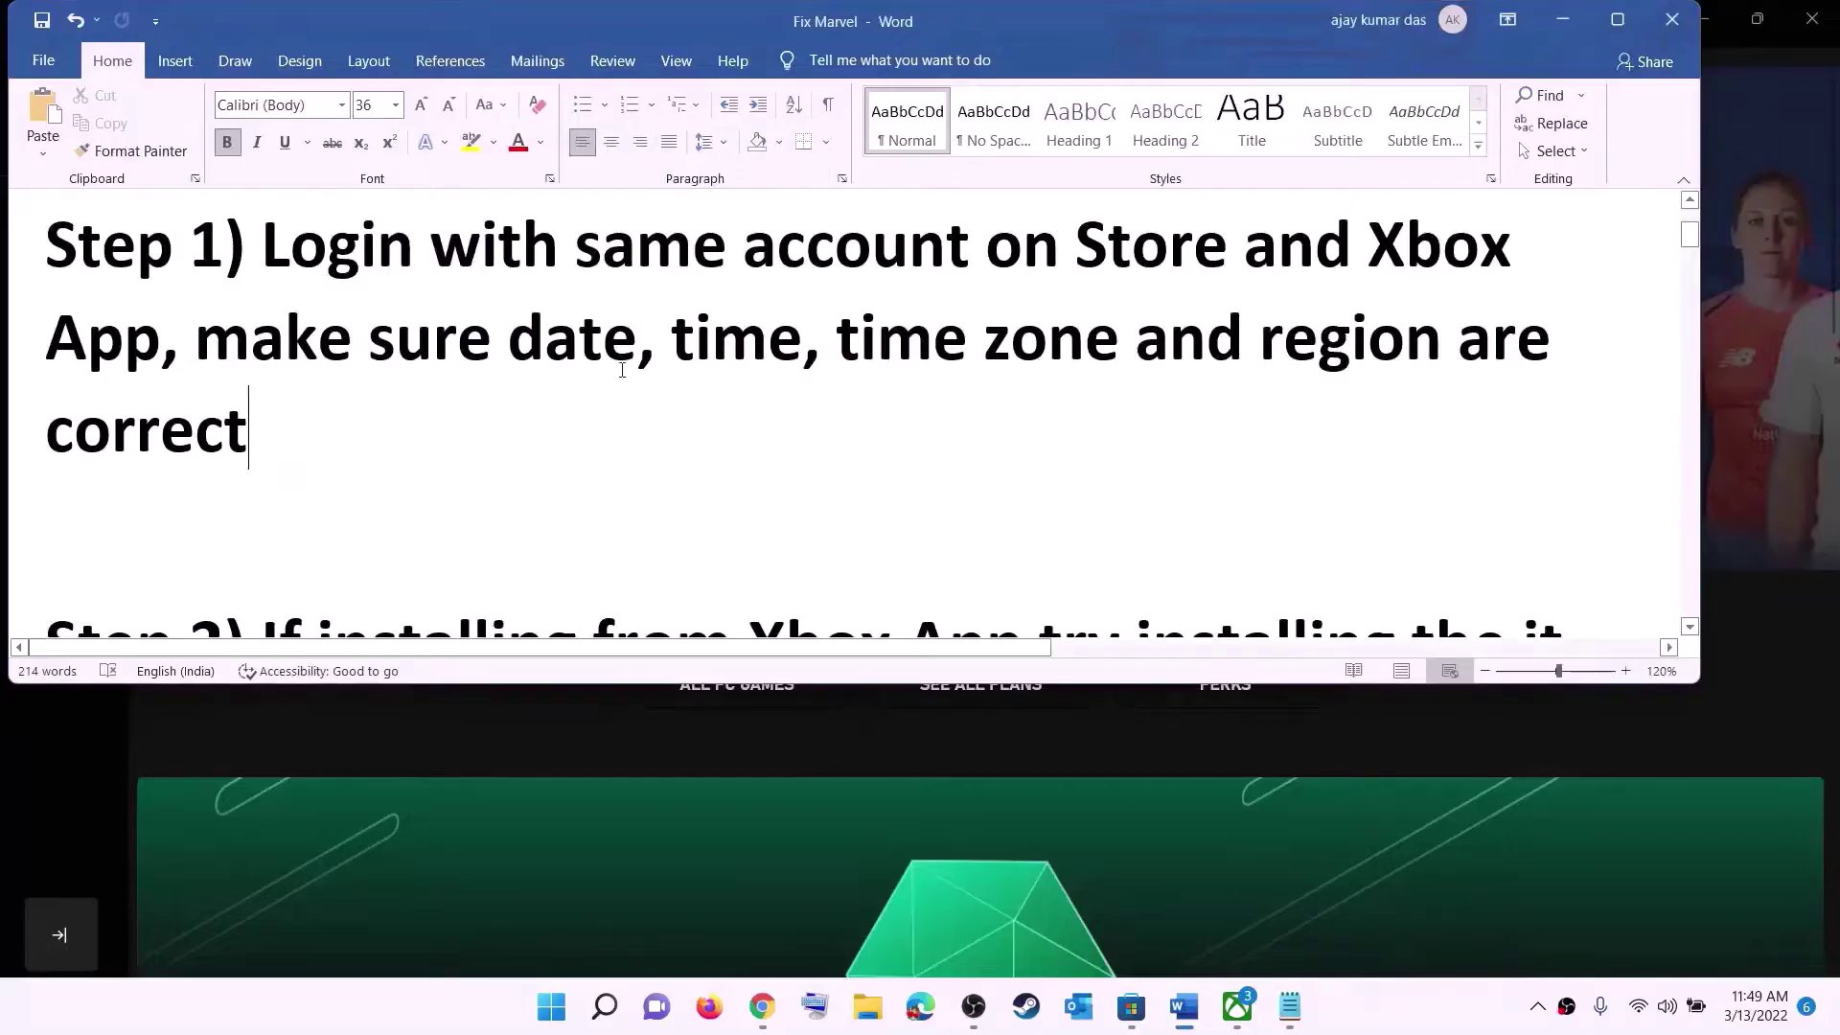
- Highlight the date, time and region reminder in Word, then open Windows Date & time settings
{"action": "left_click_drag", "start_coordinate": [314, 343], "coordinate": [1399, 398]}
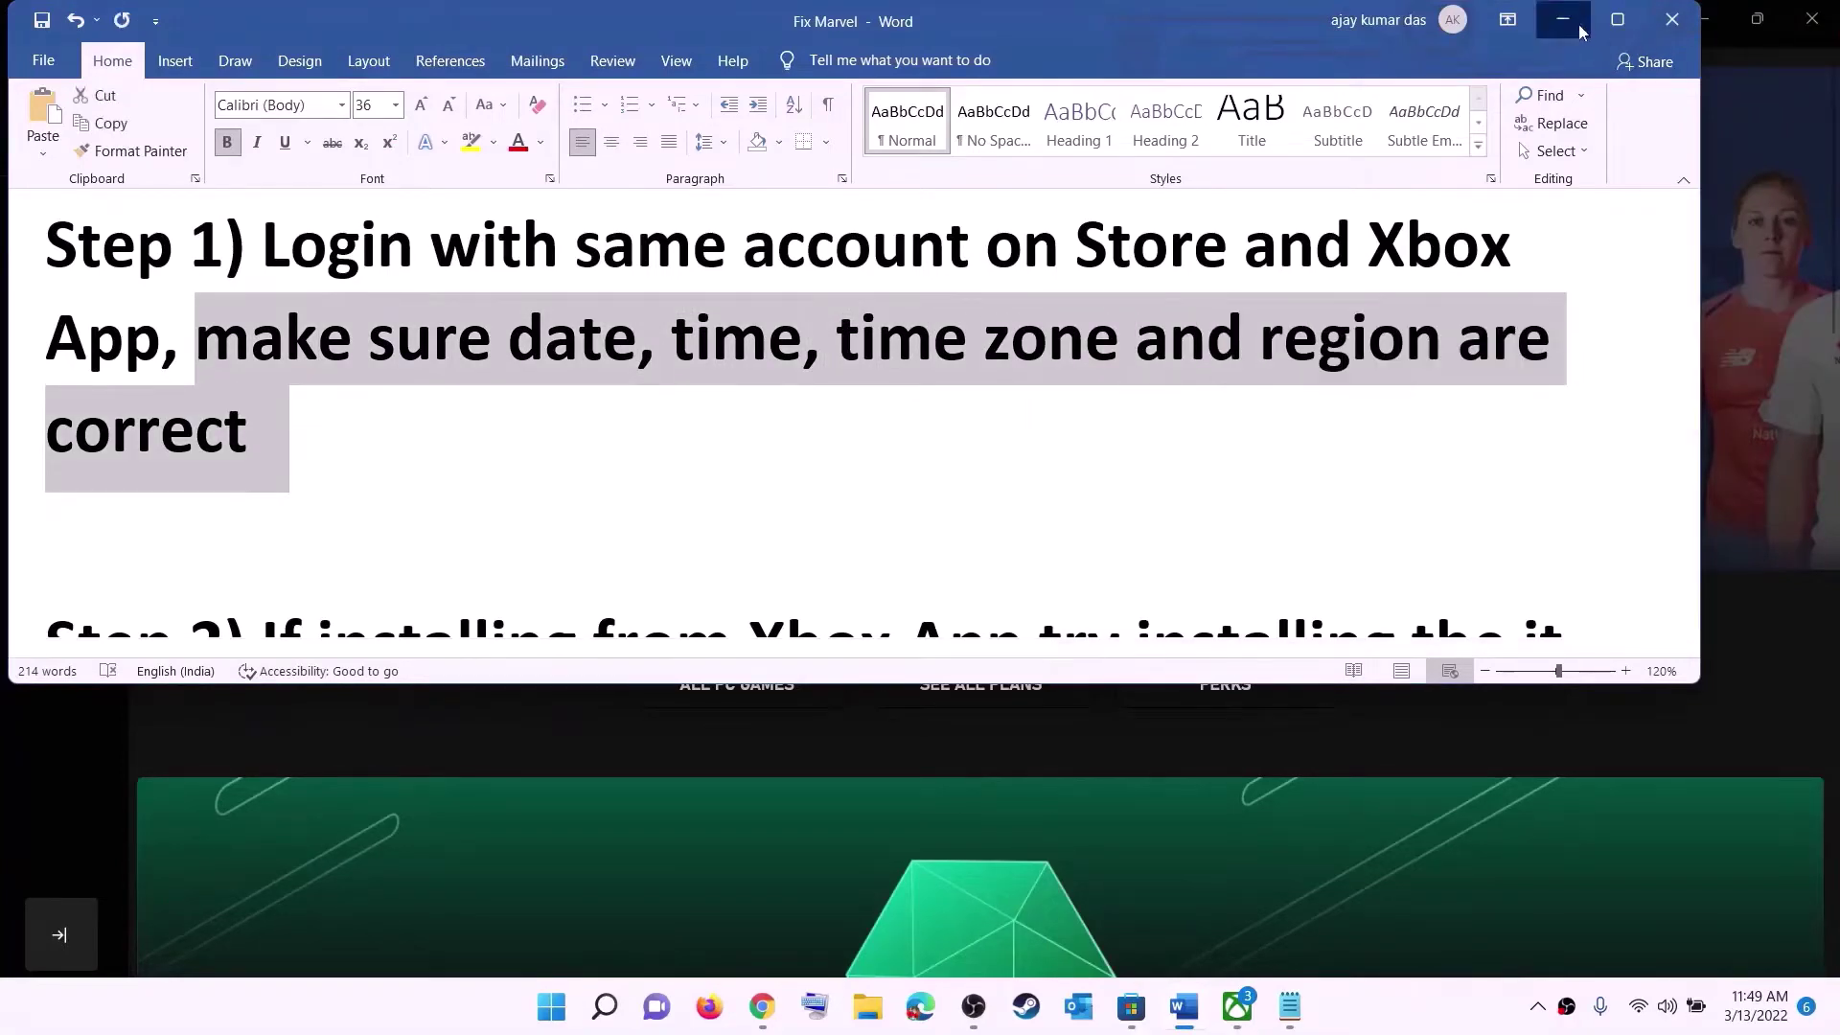
{"action": "left_click", "coordinate": [1563, 19]}
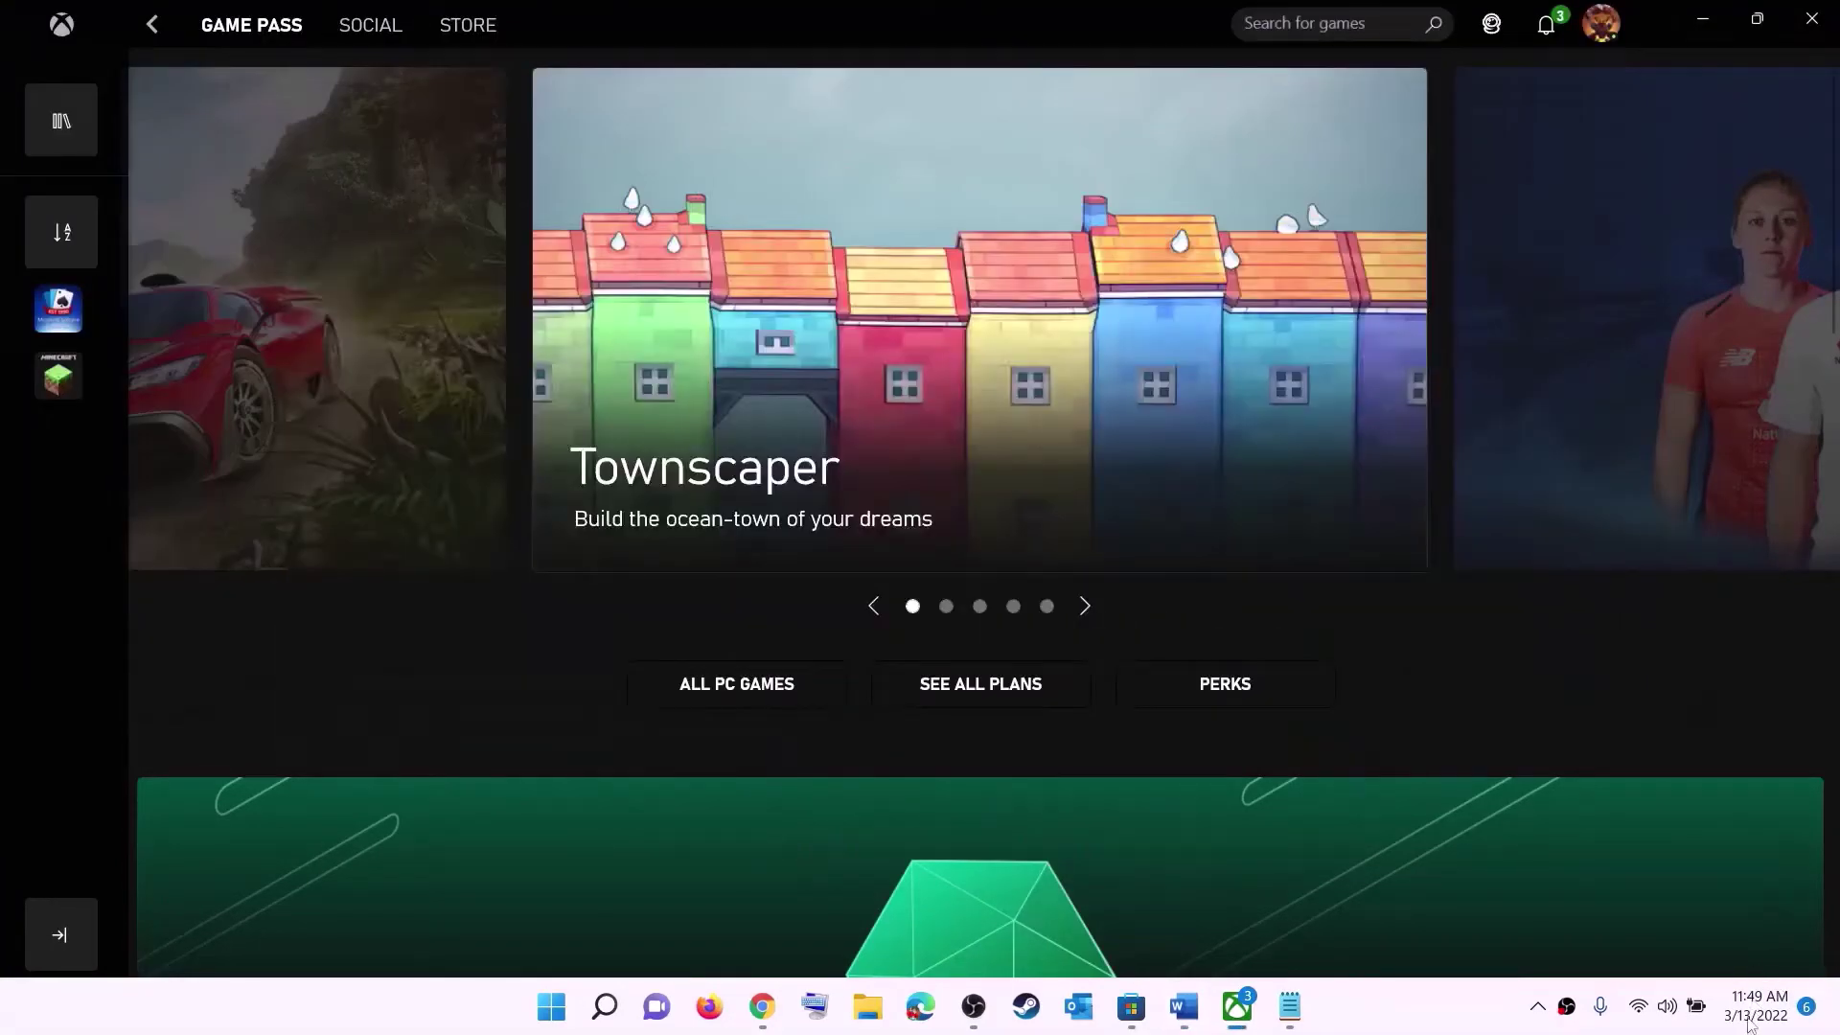
{"action": "right_click", "coordinate": [1750, 1018]}
{"action": "left_click", "coordinate": [1773, 911]}
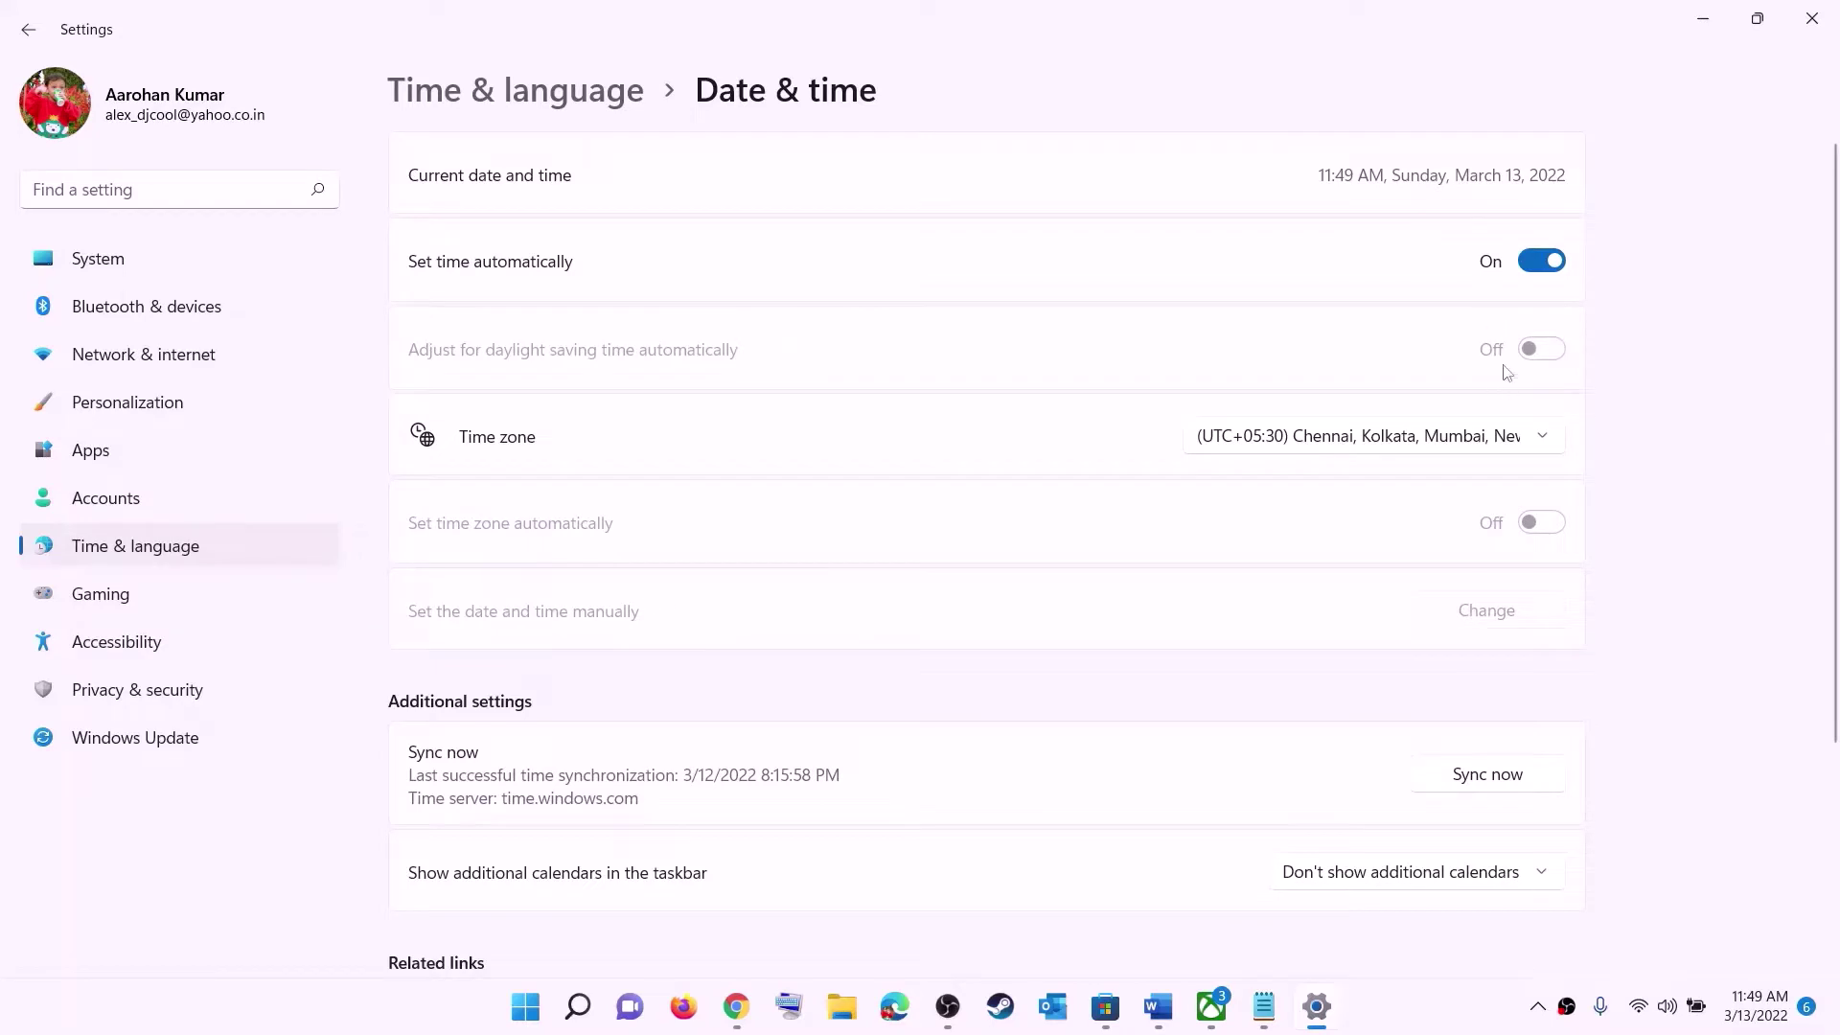
- Keep the UTC+05:30 time zone and sync the clock with the time server
{"action": "left_click", "coordinate": [1375, 443]}
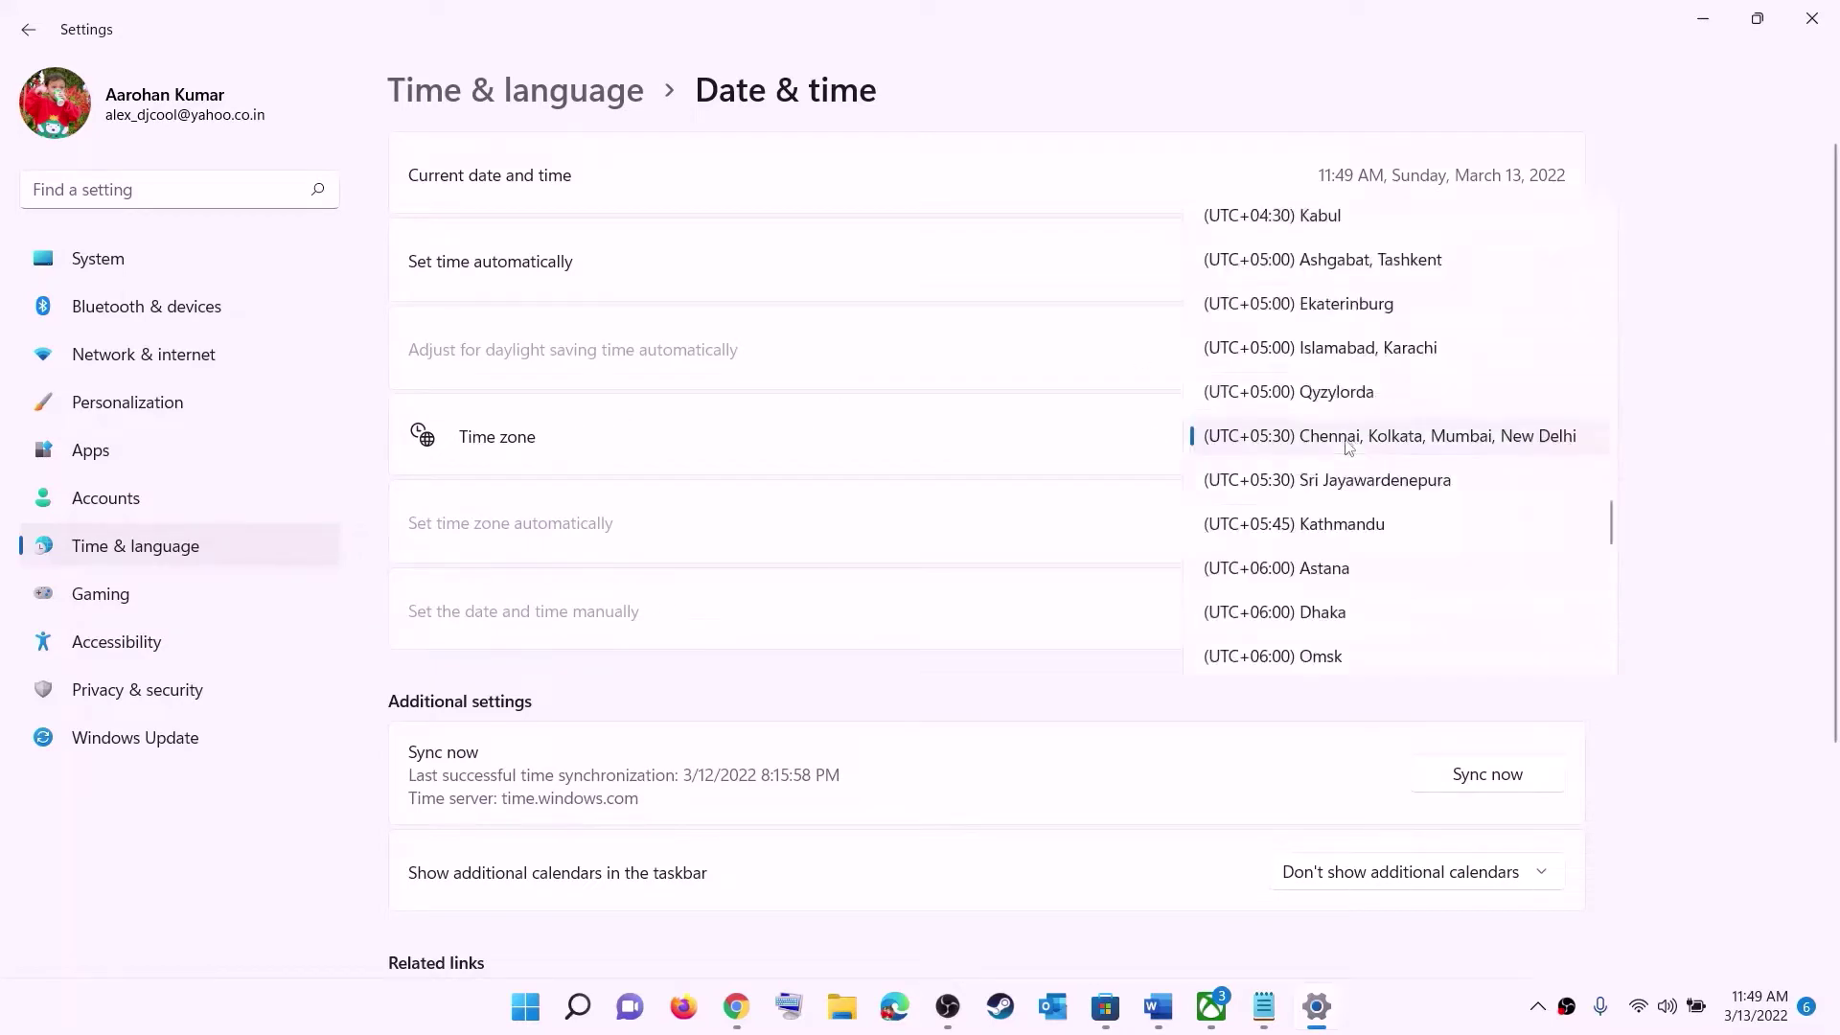
{"action": "left_click", "coordinate": [1404, 448]}
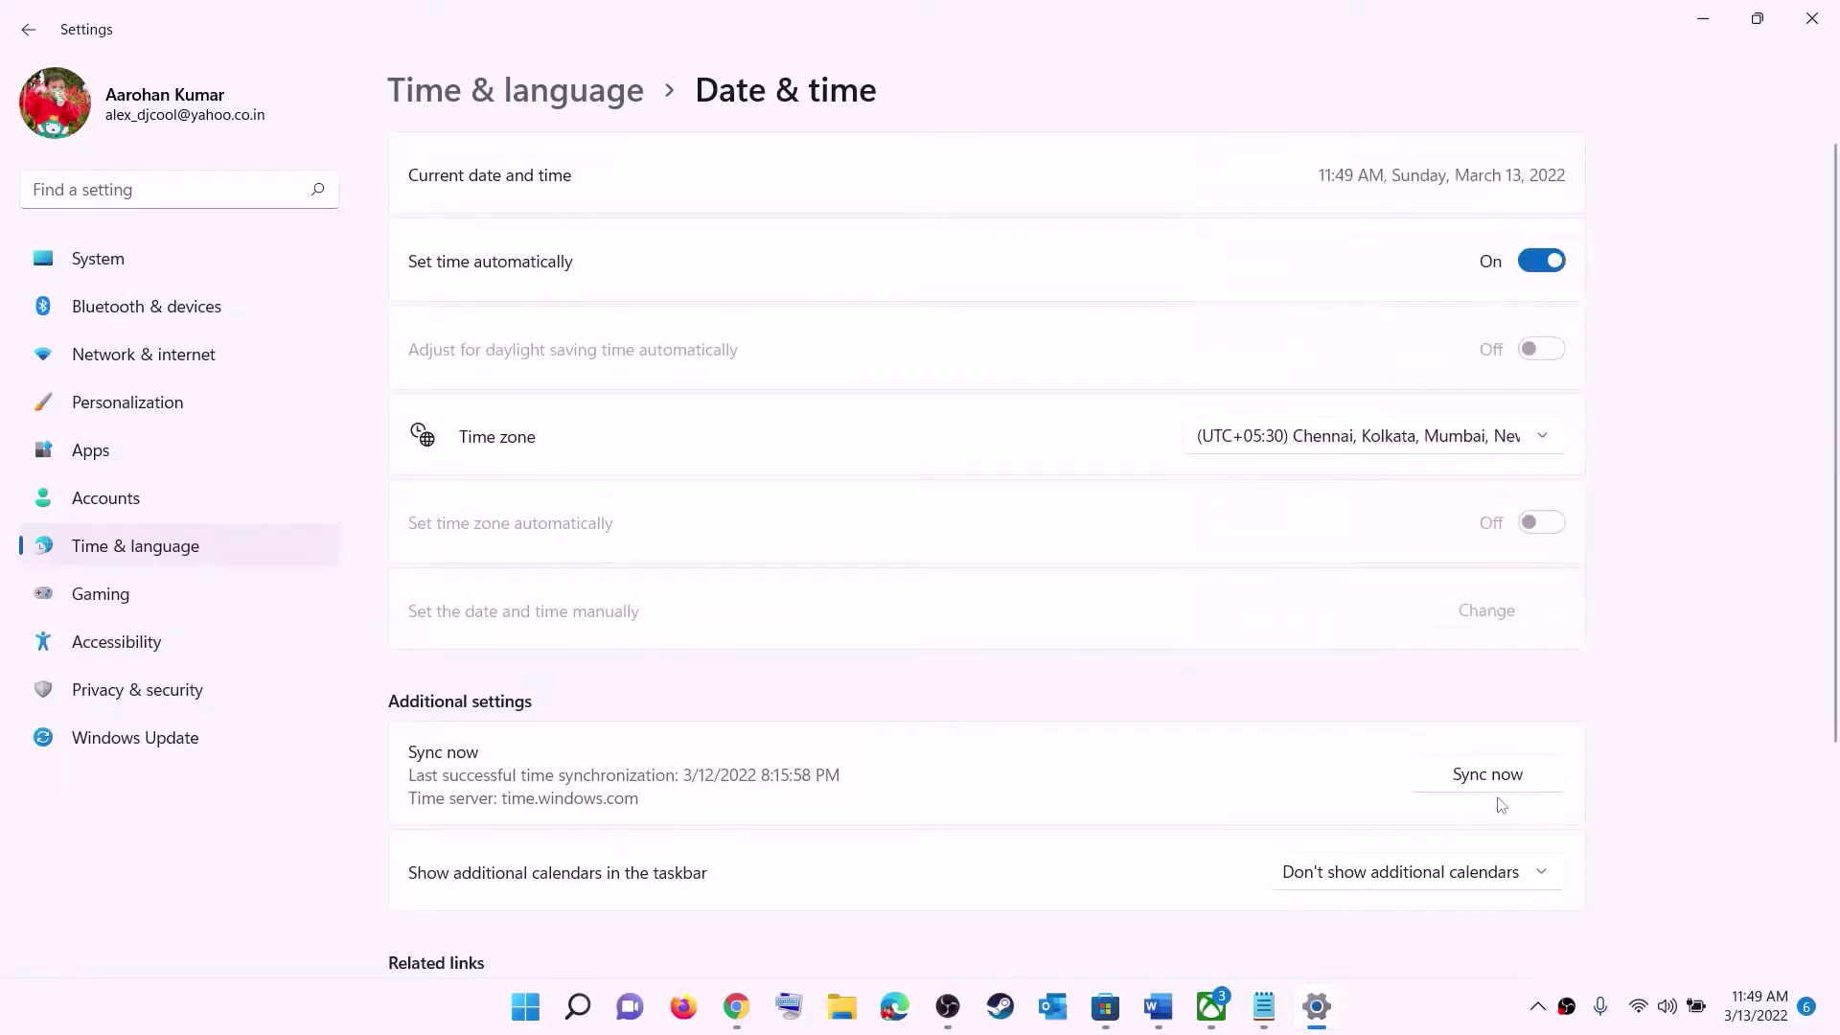
{"action": "left_click", "coordinate": [1499, 782]}
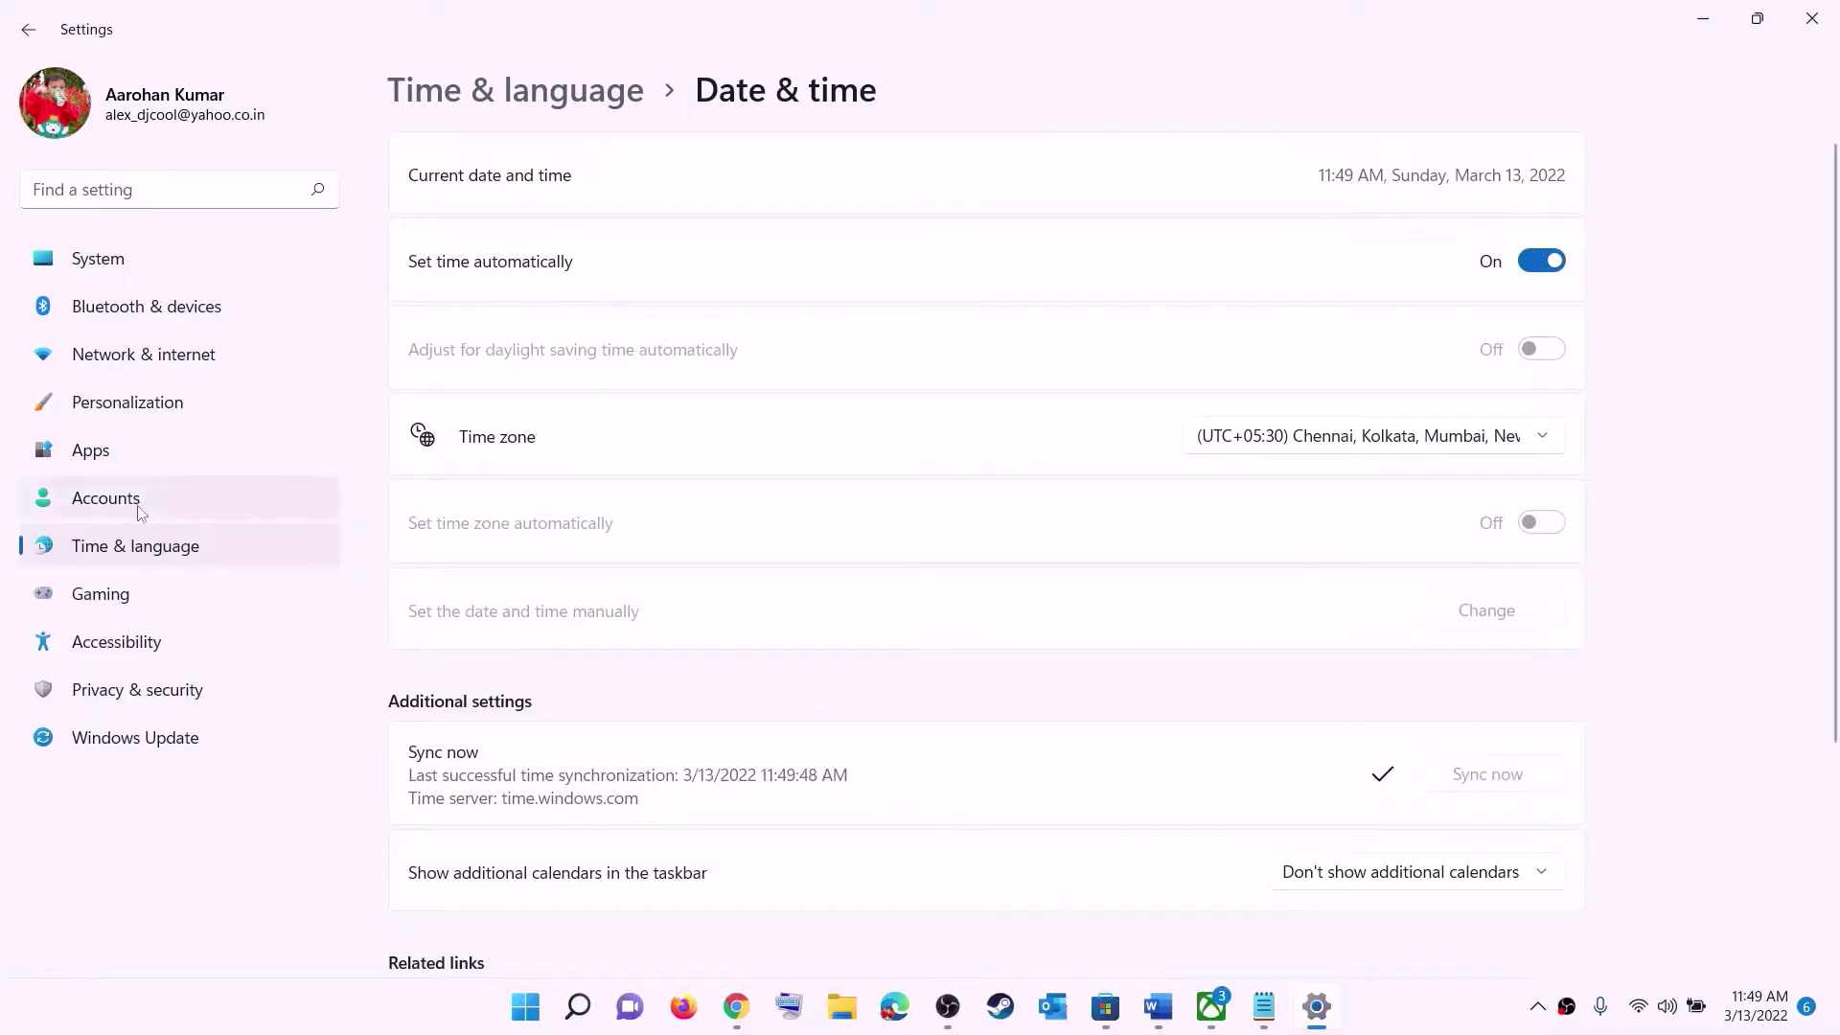
- Confirm India as the country or region in Language & region, then close Settings
{"action": "left_click", "coordinate": [142, 547]}
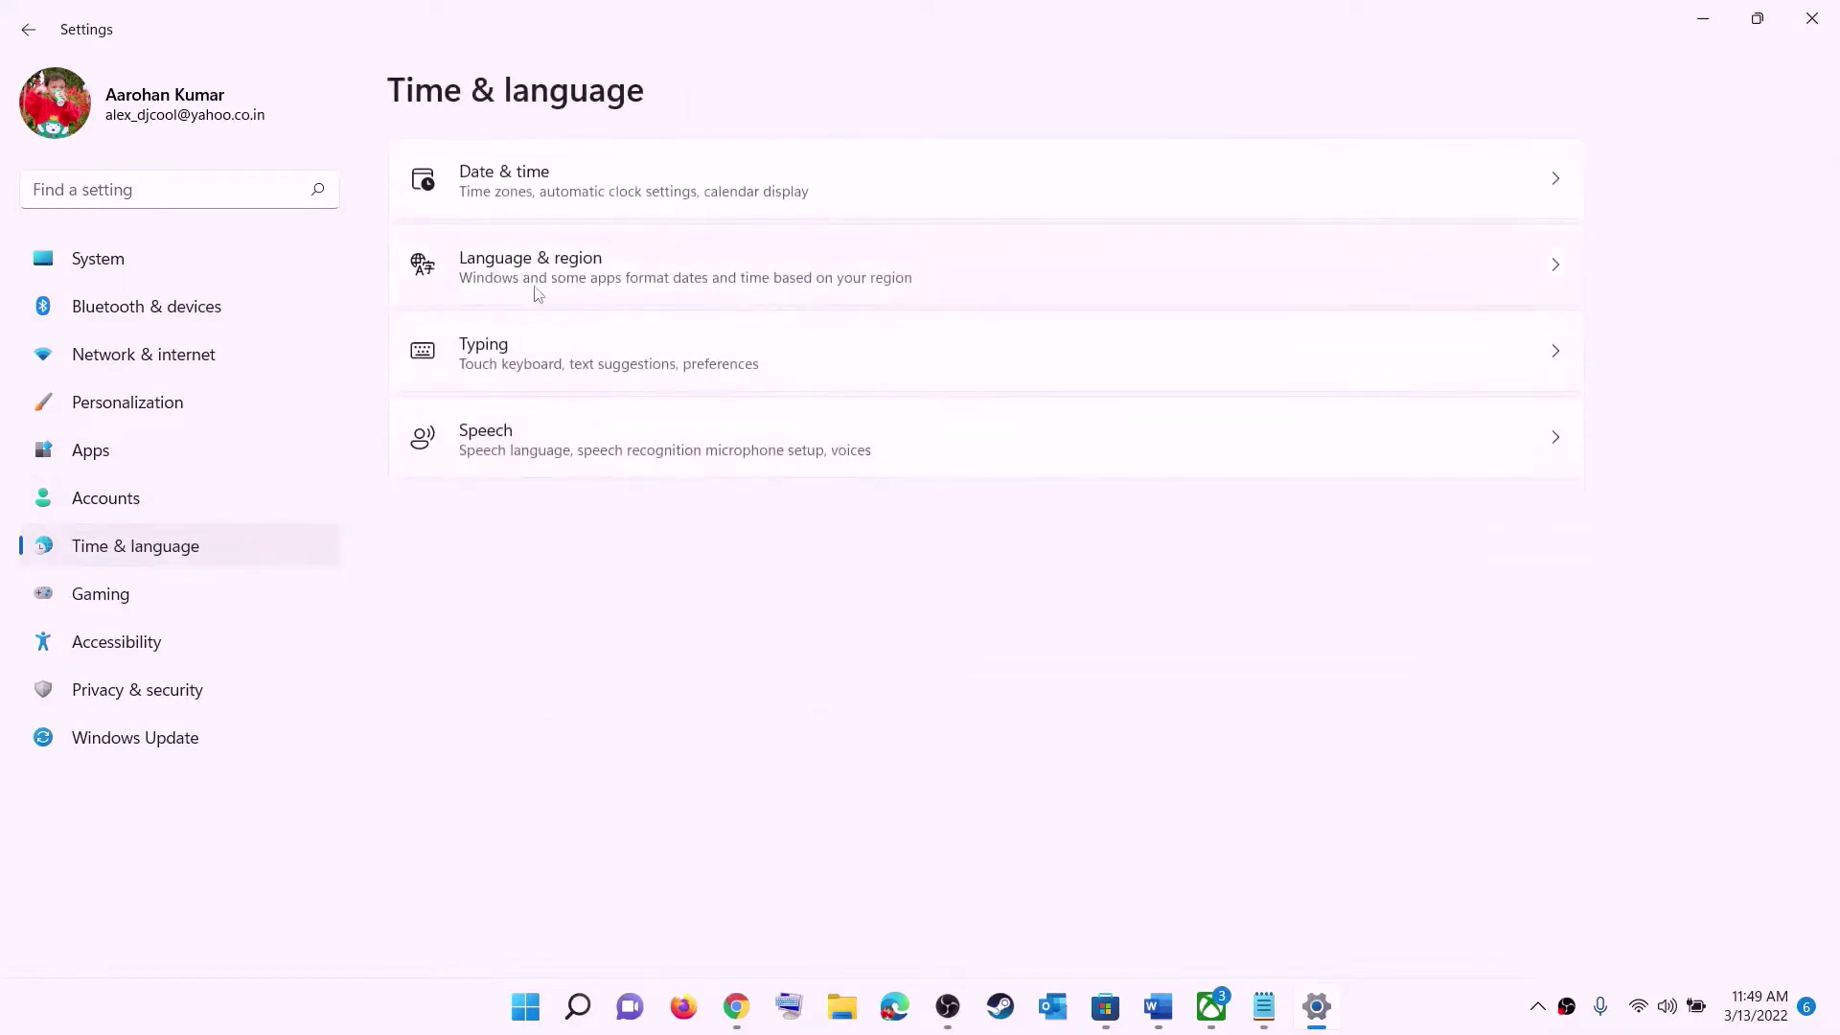
{"action": "left_click", "coordinate": [523, 287]}
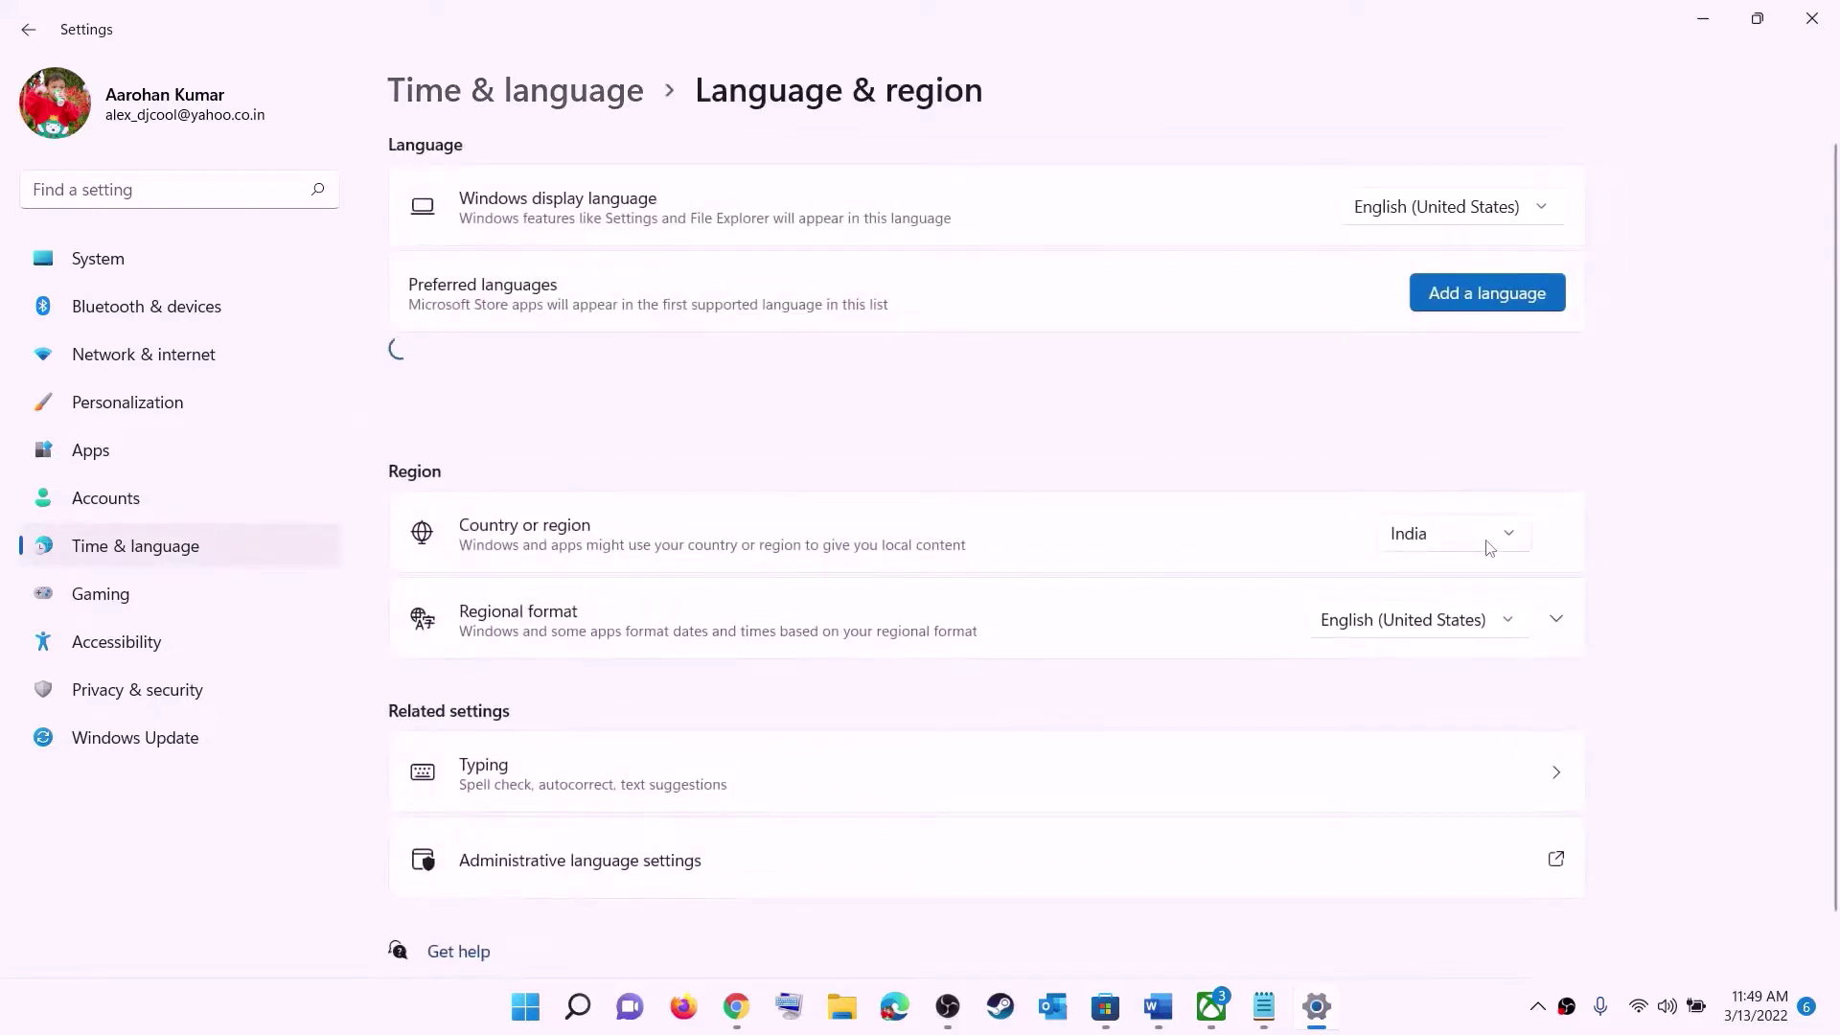
{"action": "left_click", "coordinate": [1486, 538]}
{"action": "left_click", "coordinate": [1770, 361]}
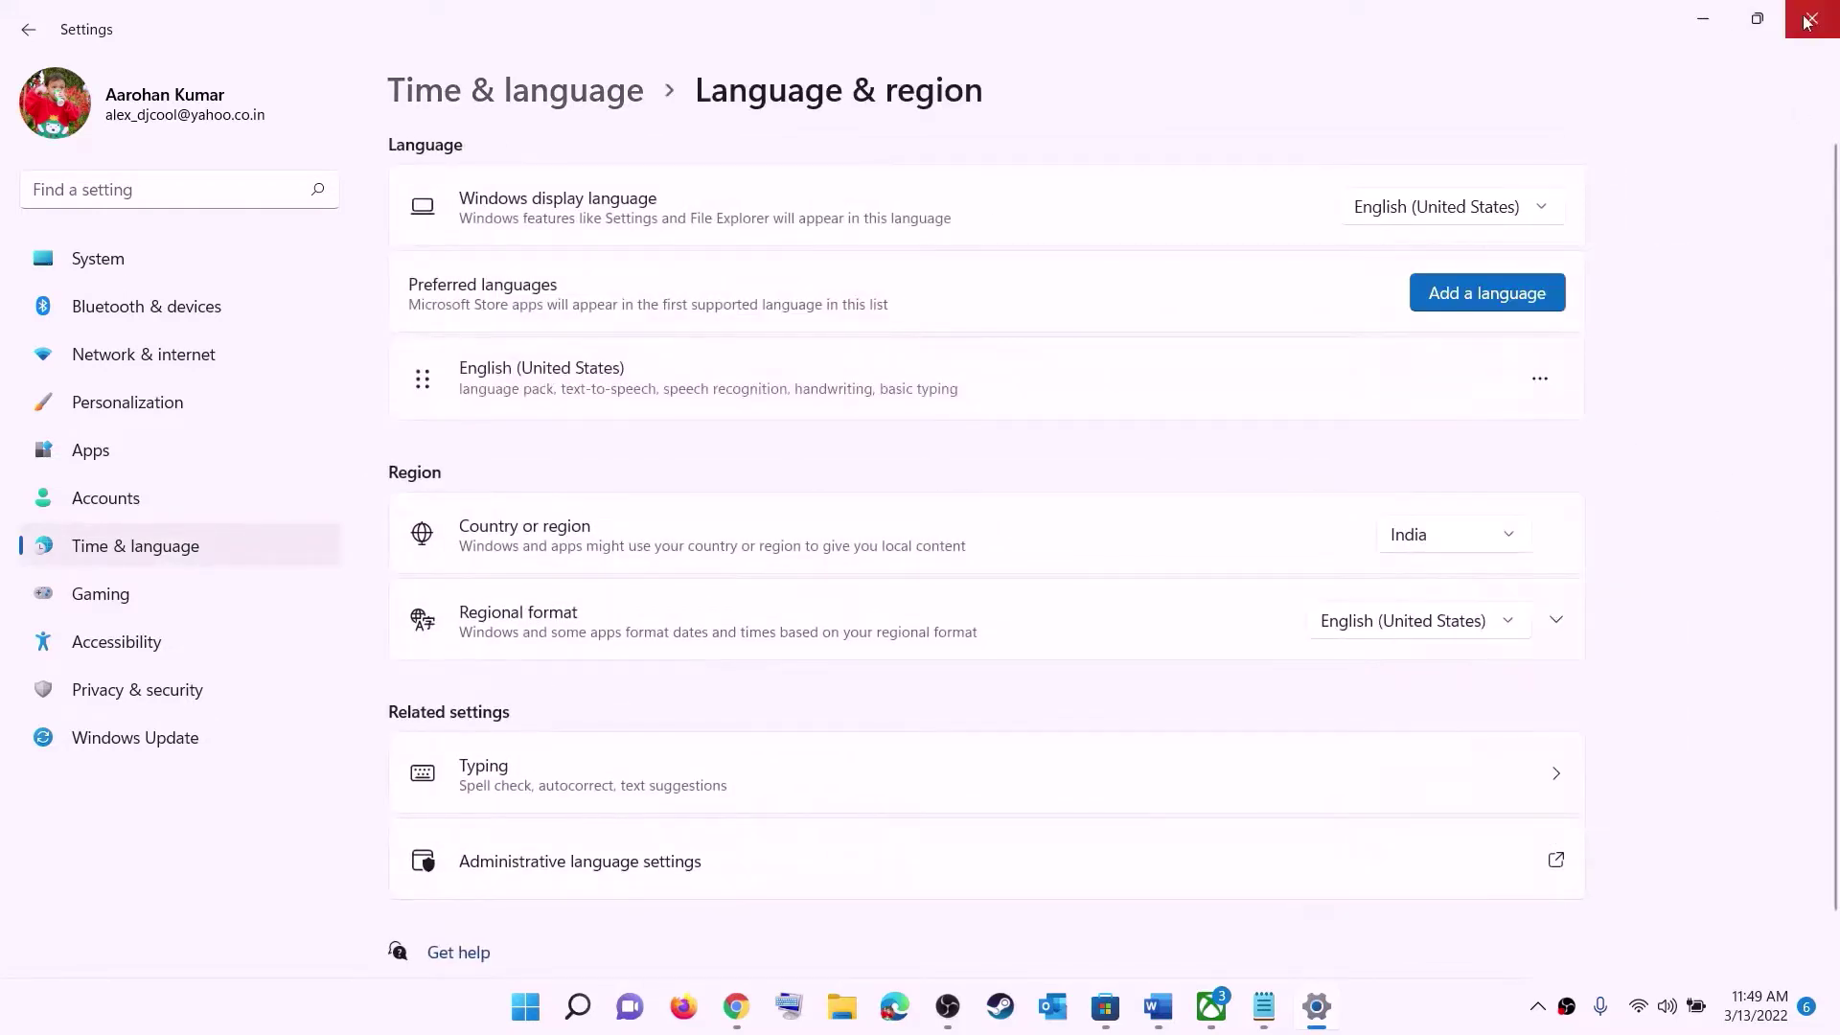
{"action": "left_click", "coordinate": [1811, 17]}
- Scroll Word to Step 2 and highlight the Microsoft Store library advice, then switch to the Store
{"action": "left_click", "coordinate": [1182, 1006]}
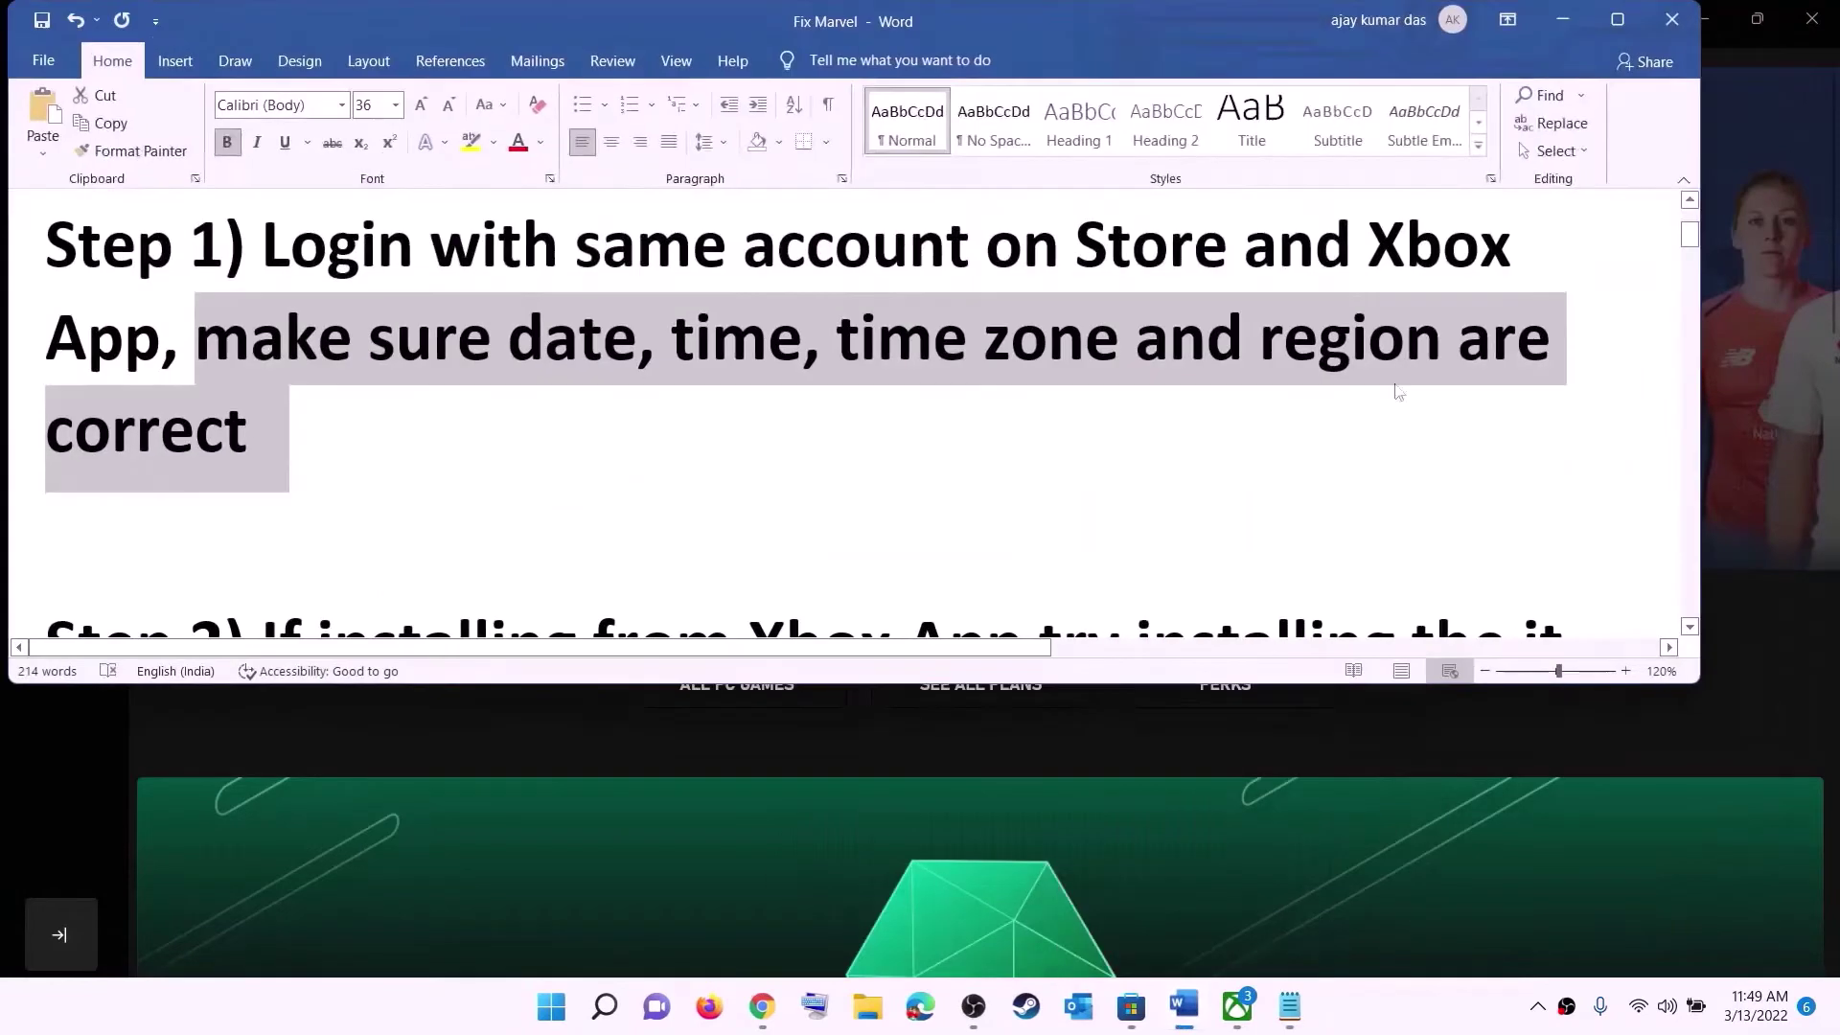
{"action": "scroll", "coordinate": [383, 419], "scroll_direction": "down", "scroll_amount": 3}
{"action": "scroll", "coordinate": [492, 376], "scroll_direction": "down", "scroll_amount": 1}
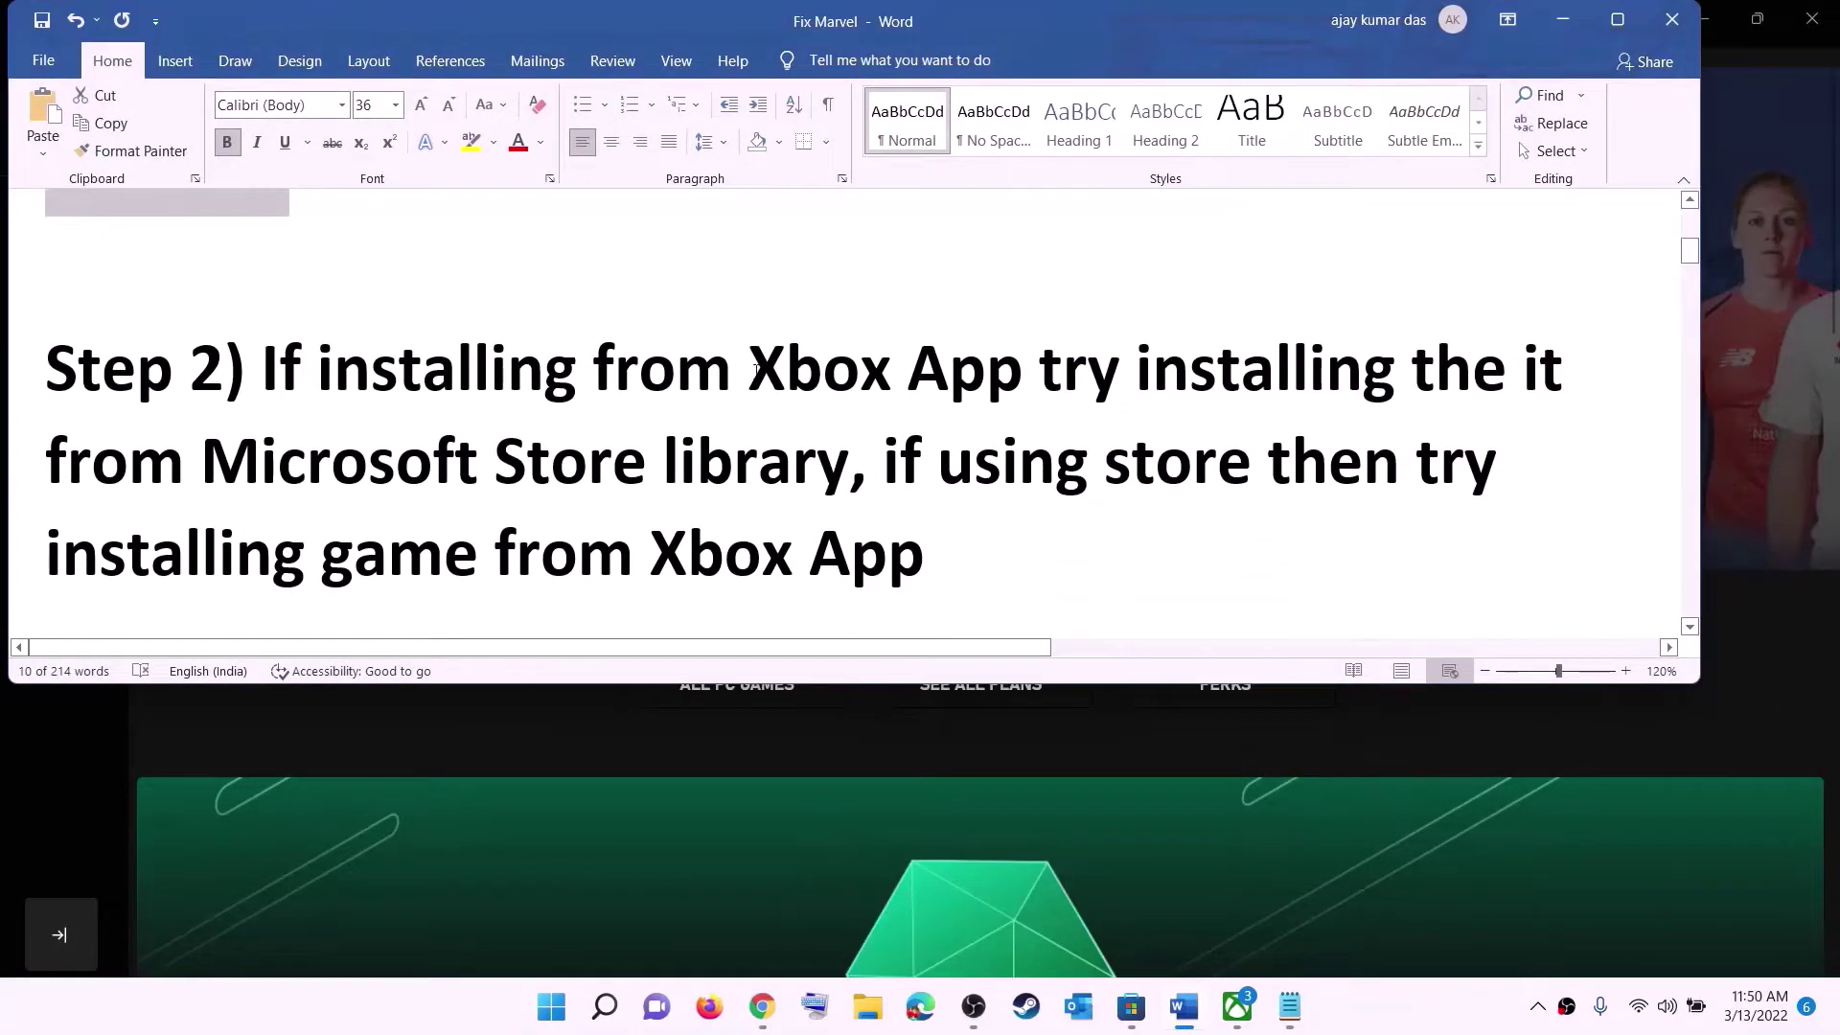
{"action": "left_click_drag", "start_coordinate": [753, 367], "coordinate": [848, 460]}
{"action": "left_click", "coordinate": [1120, 367]}
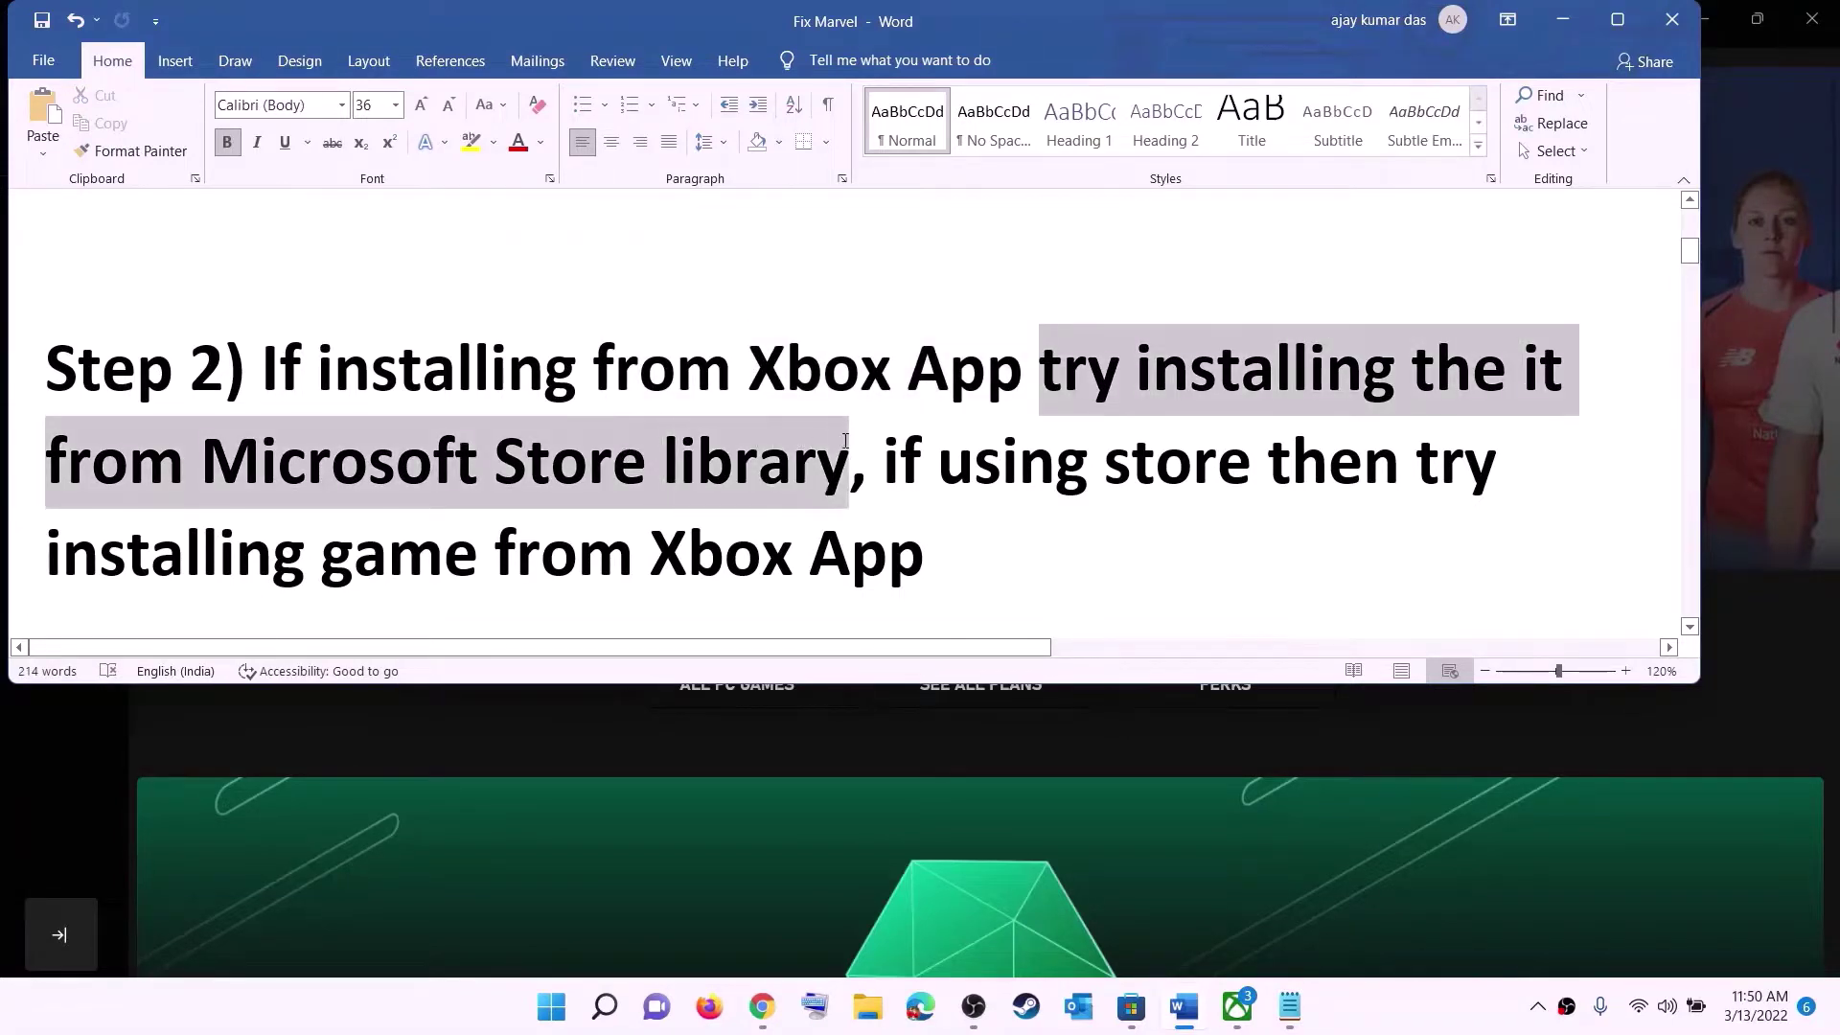
{"action": "left_click", "coordinate": [1127, 1014]}
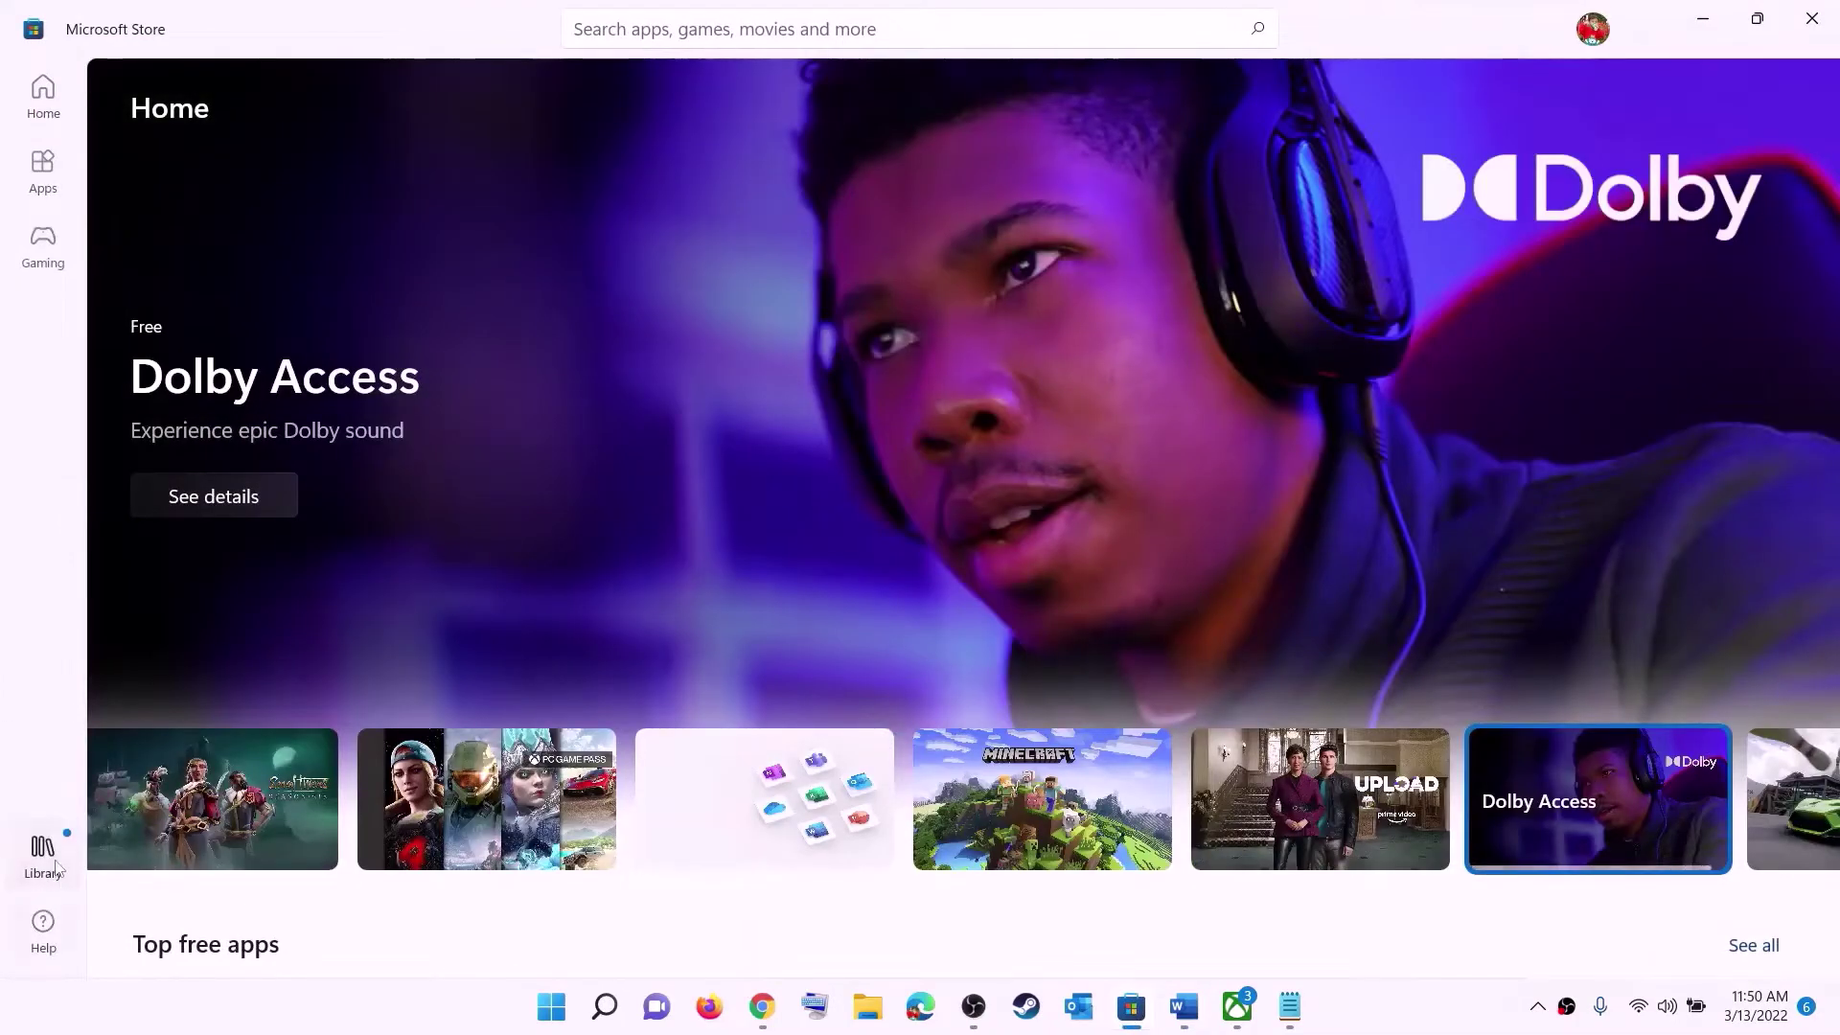
- Review the Store Library's 33 apps marked Update available, then return to Word
{"action": "left_click", "coordinate": [52, 866]}
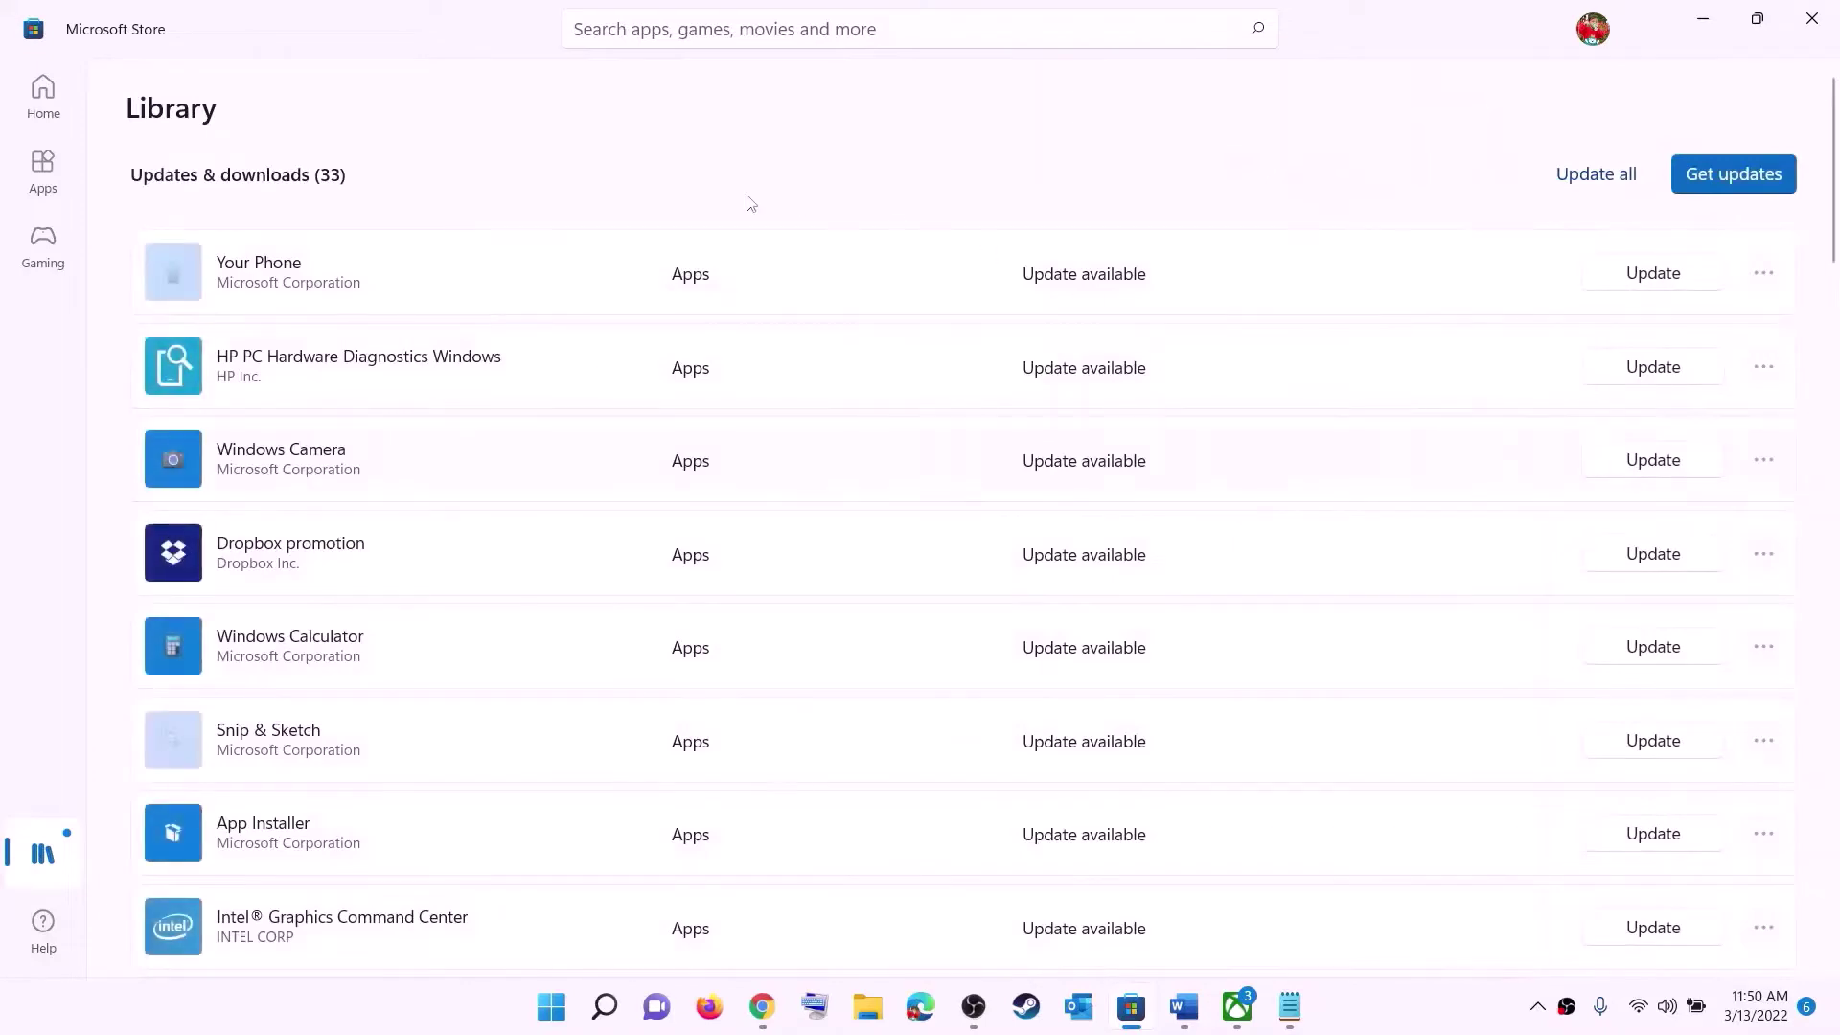
{"action": "scroll", "coordinate": [1258, 602], "scroll_direction": "down", "scroll_amount": 1}
{"action": "scroll", "coordinate": [1258, 602], "scroll_direction": "down", "scroll_amount": 10}
{"action": "scroll", "coordinate": [1101, 739], "scroll_direction": "up", "scroll_amount": 10}
{"action": "scroll", "coordinate": [1114, 654], "scroll_direction": "down", "scroll_amount": 20}
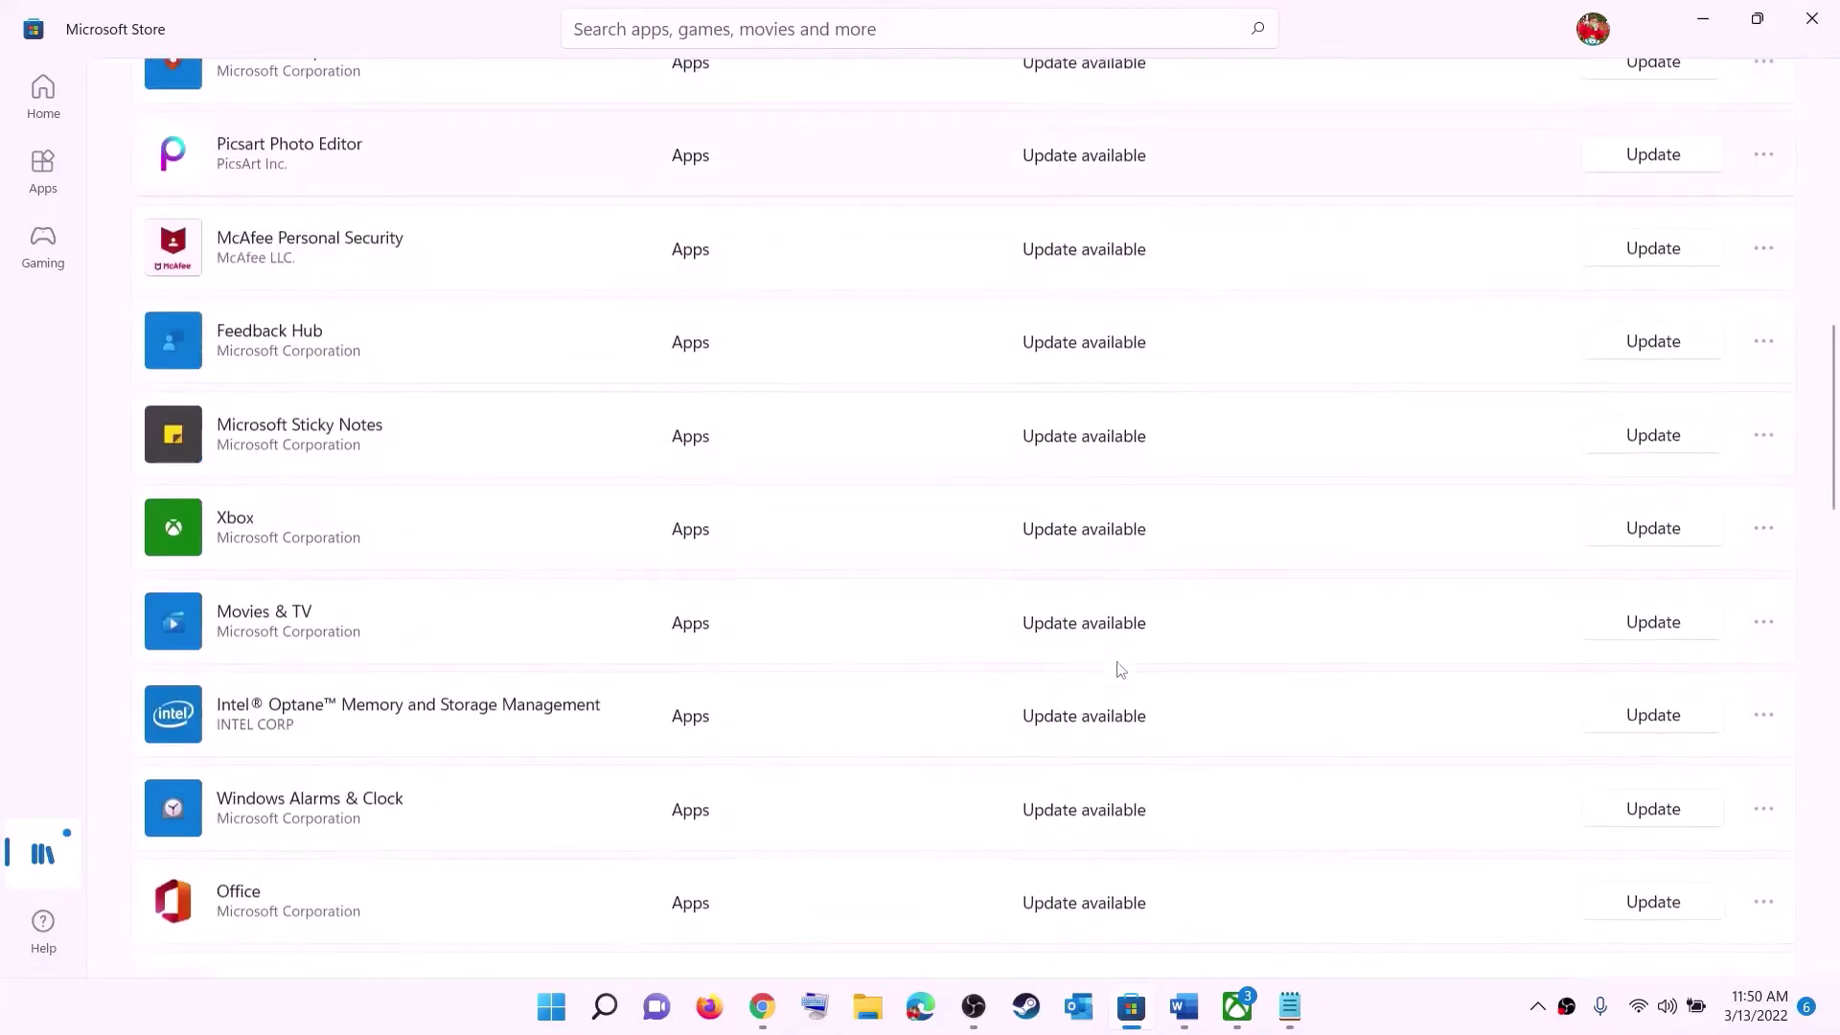
{"action": "scroll", "coordinate": [1121, 657], "scroll_direction": "up", "scroll_amount": 20}
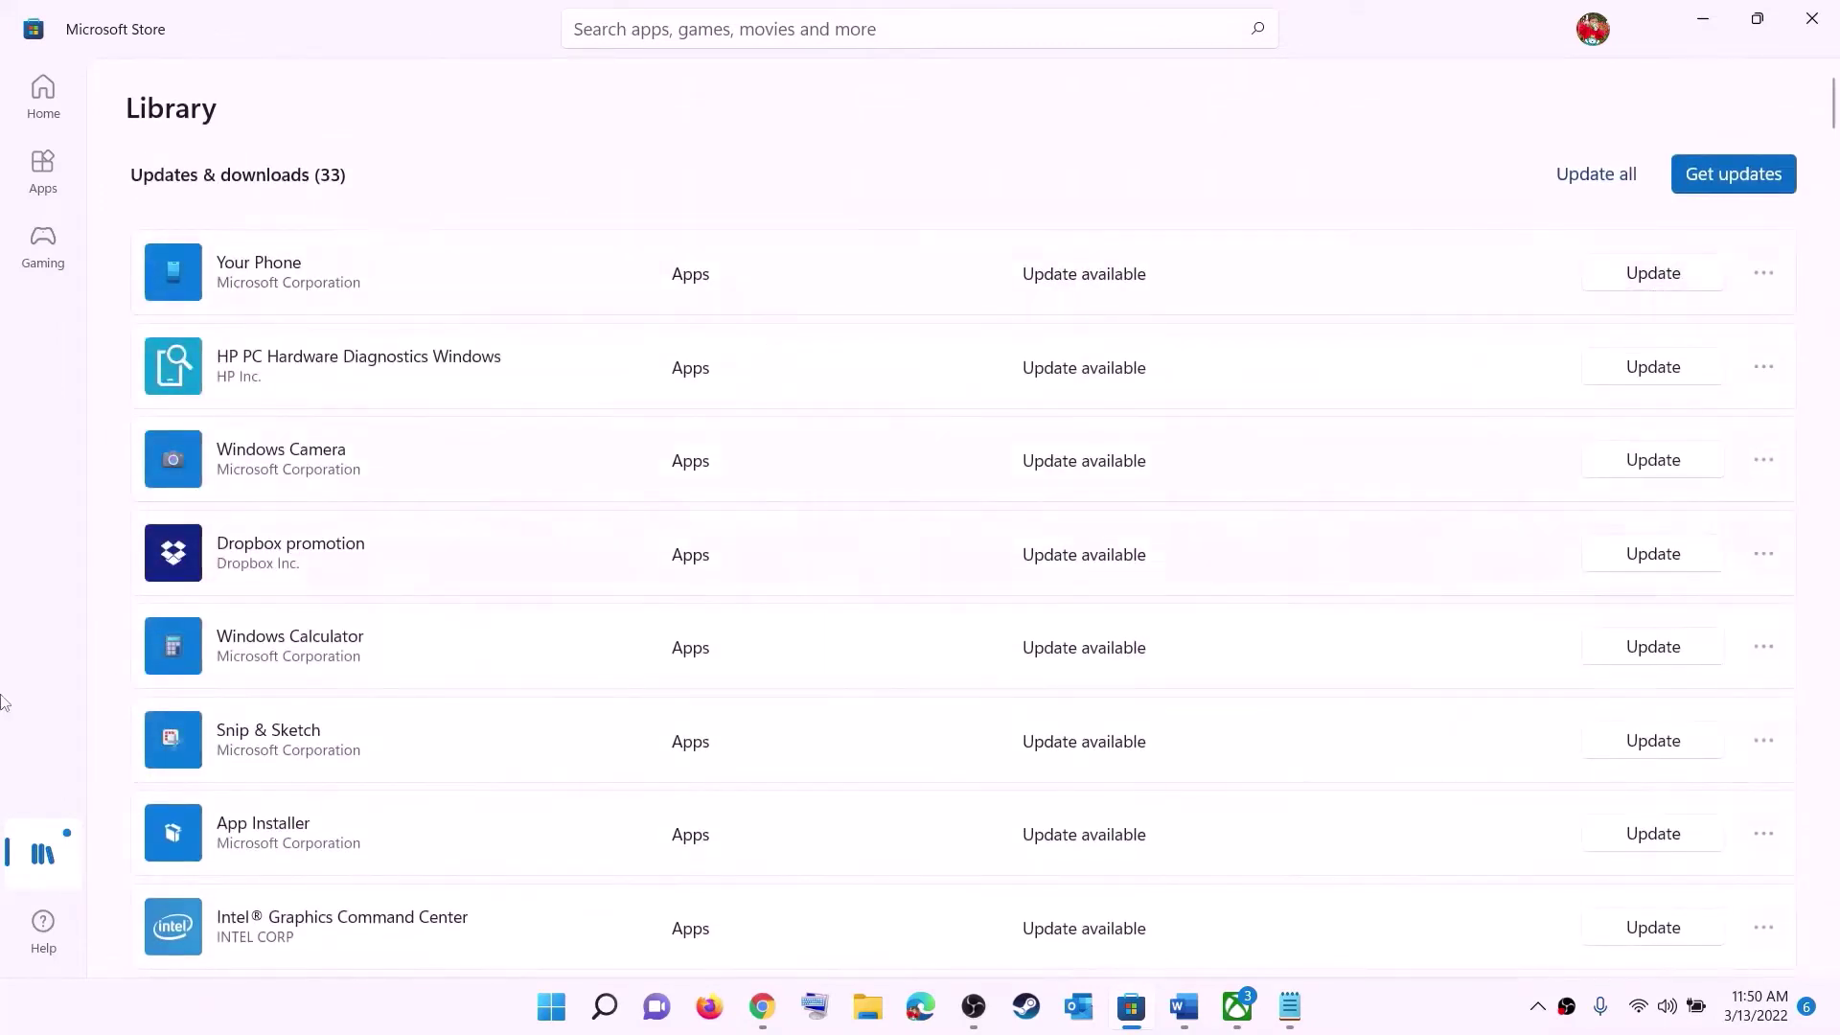
{"action": "left_click", "coordinate": [1185, 1006]}
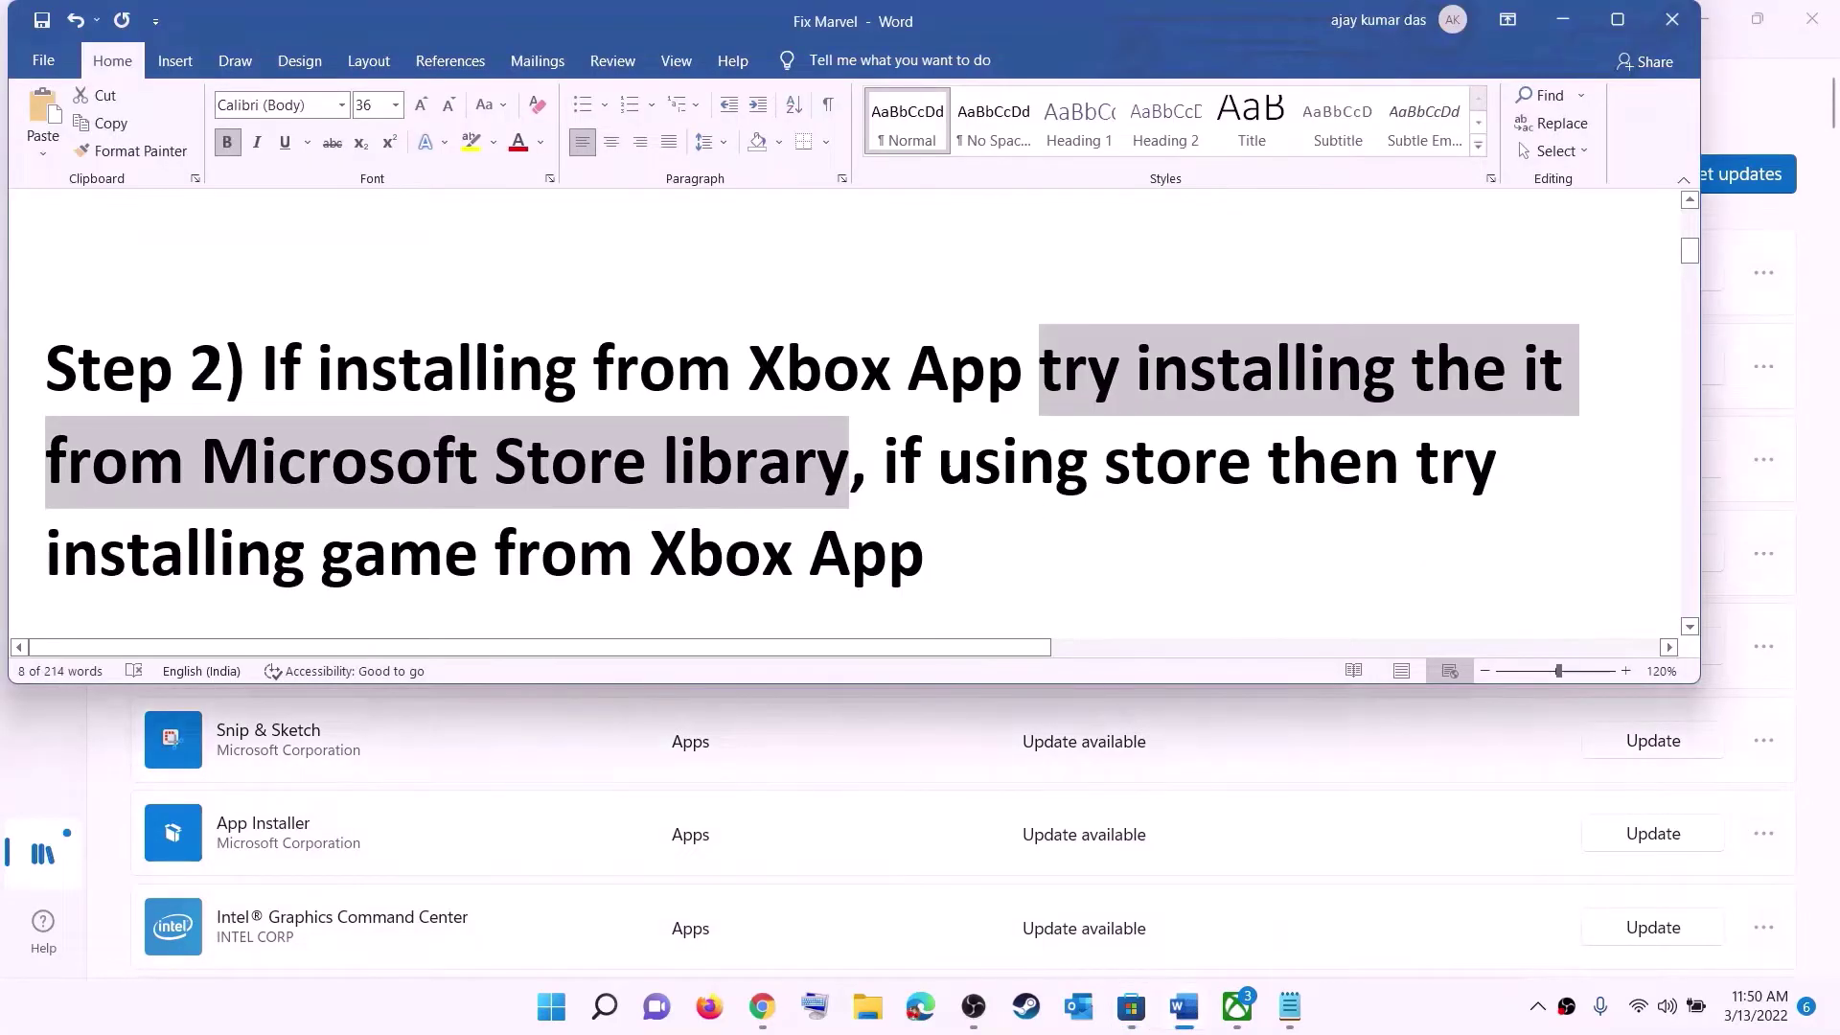
- Highlight 'using store' and the 'installing game from Xbox App' line in Step 2
{"action": "left_click", "coordinate": [941, 461]}
{"action": "left_click_drag", "start_coordinate": [939, 462], "coordinate": [1267, 461]}
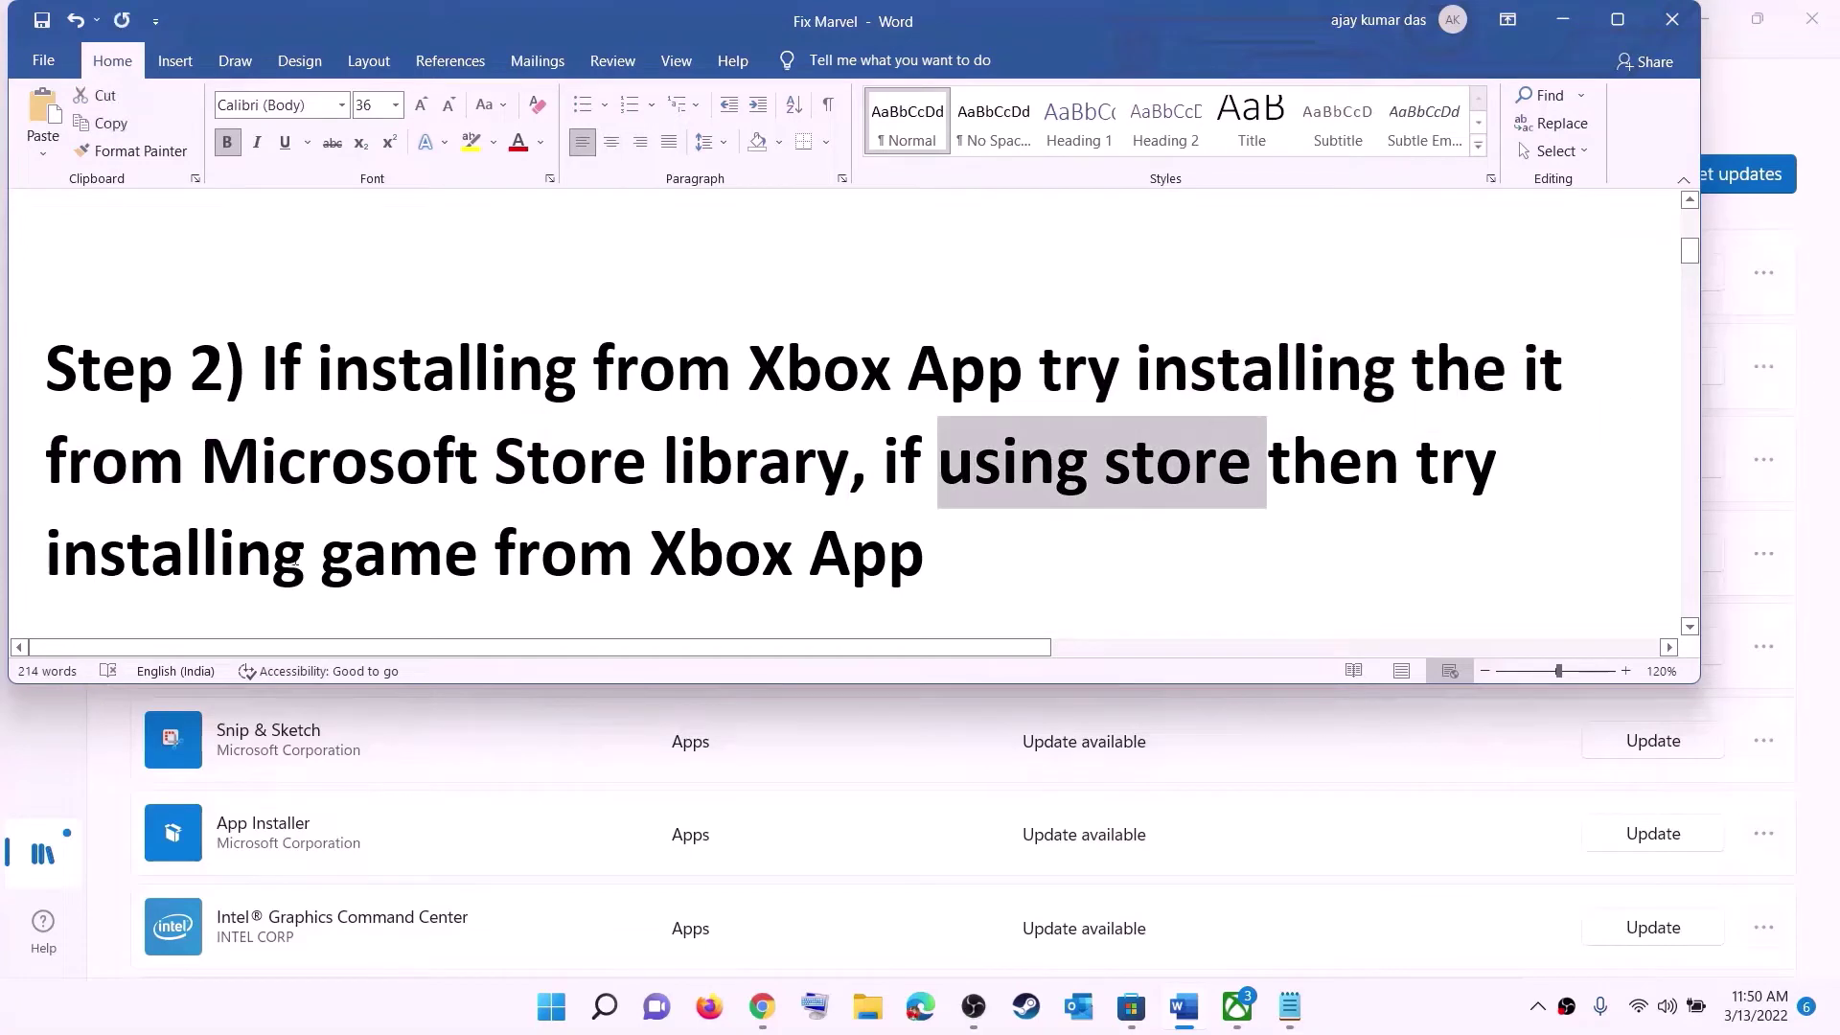
{"action": "left_click_drag", "start_coordinate": [92, 555], "coordinate": [955, 556]}
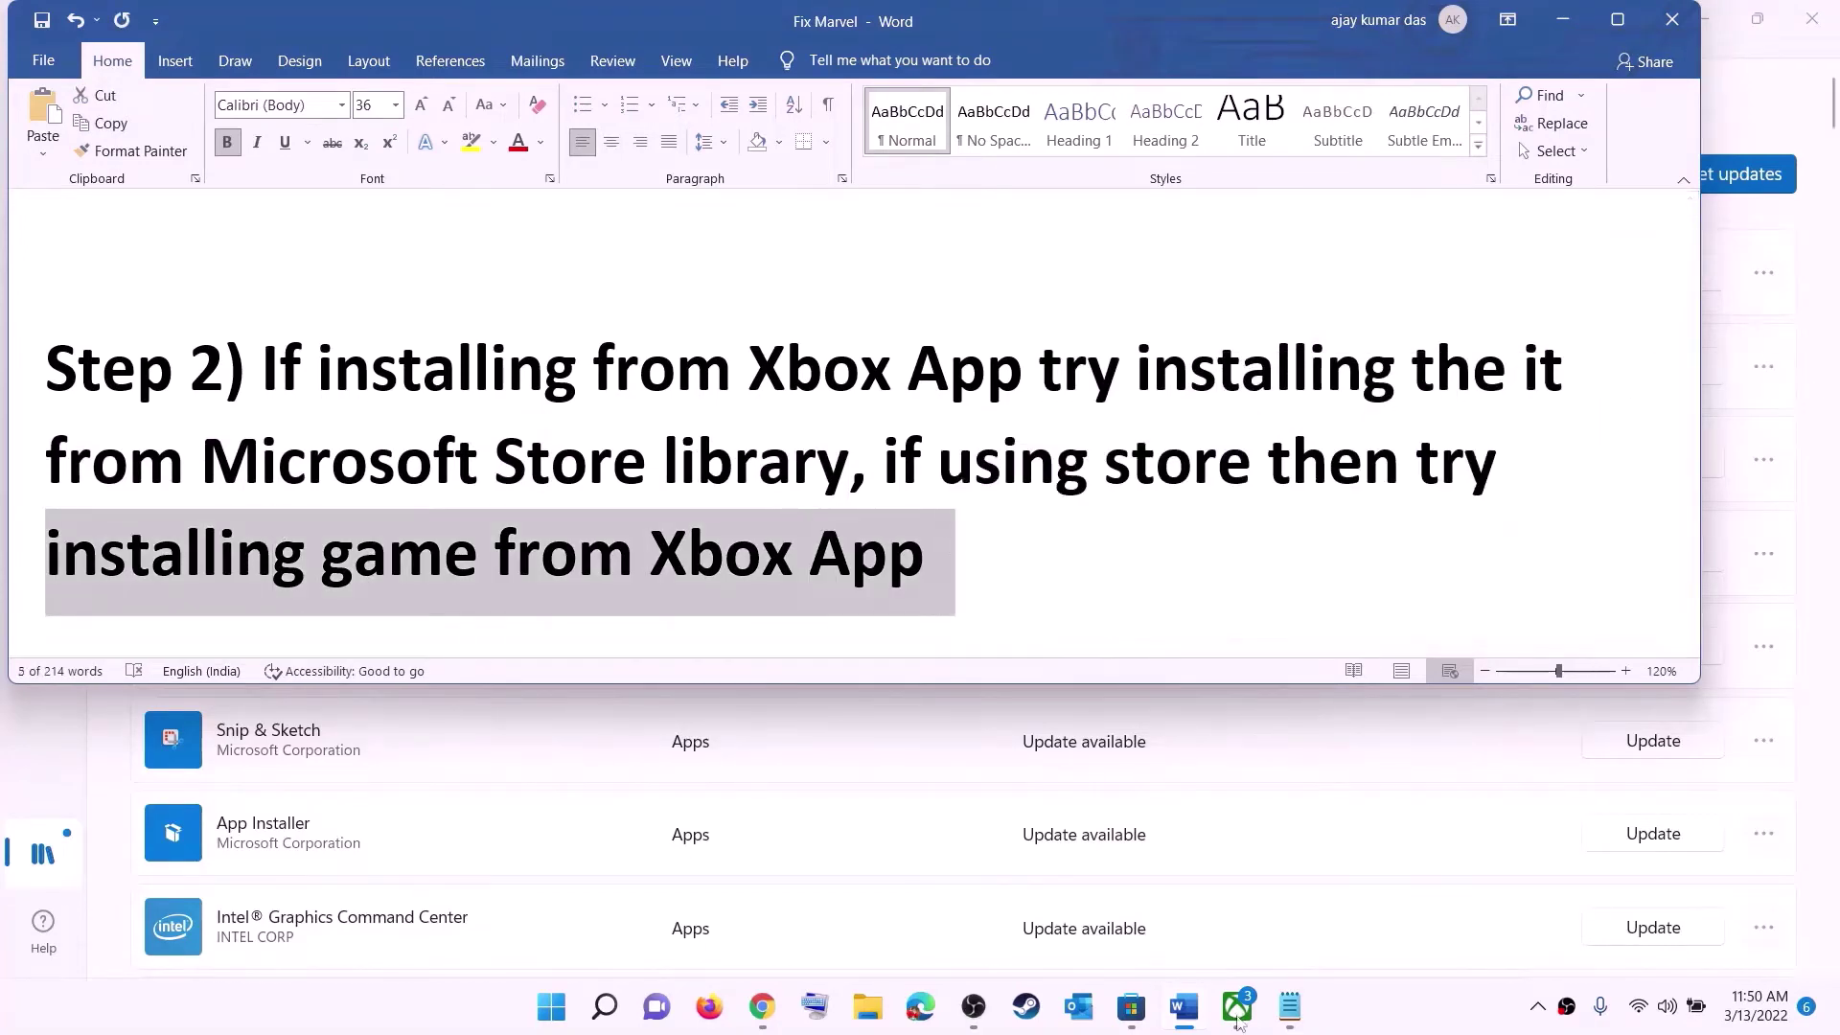
- Minimize the Xbox app and scroll the guide to Step 3's full PowerShell command
{"action": "left_click", "coordinate": [1237, 1008]}
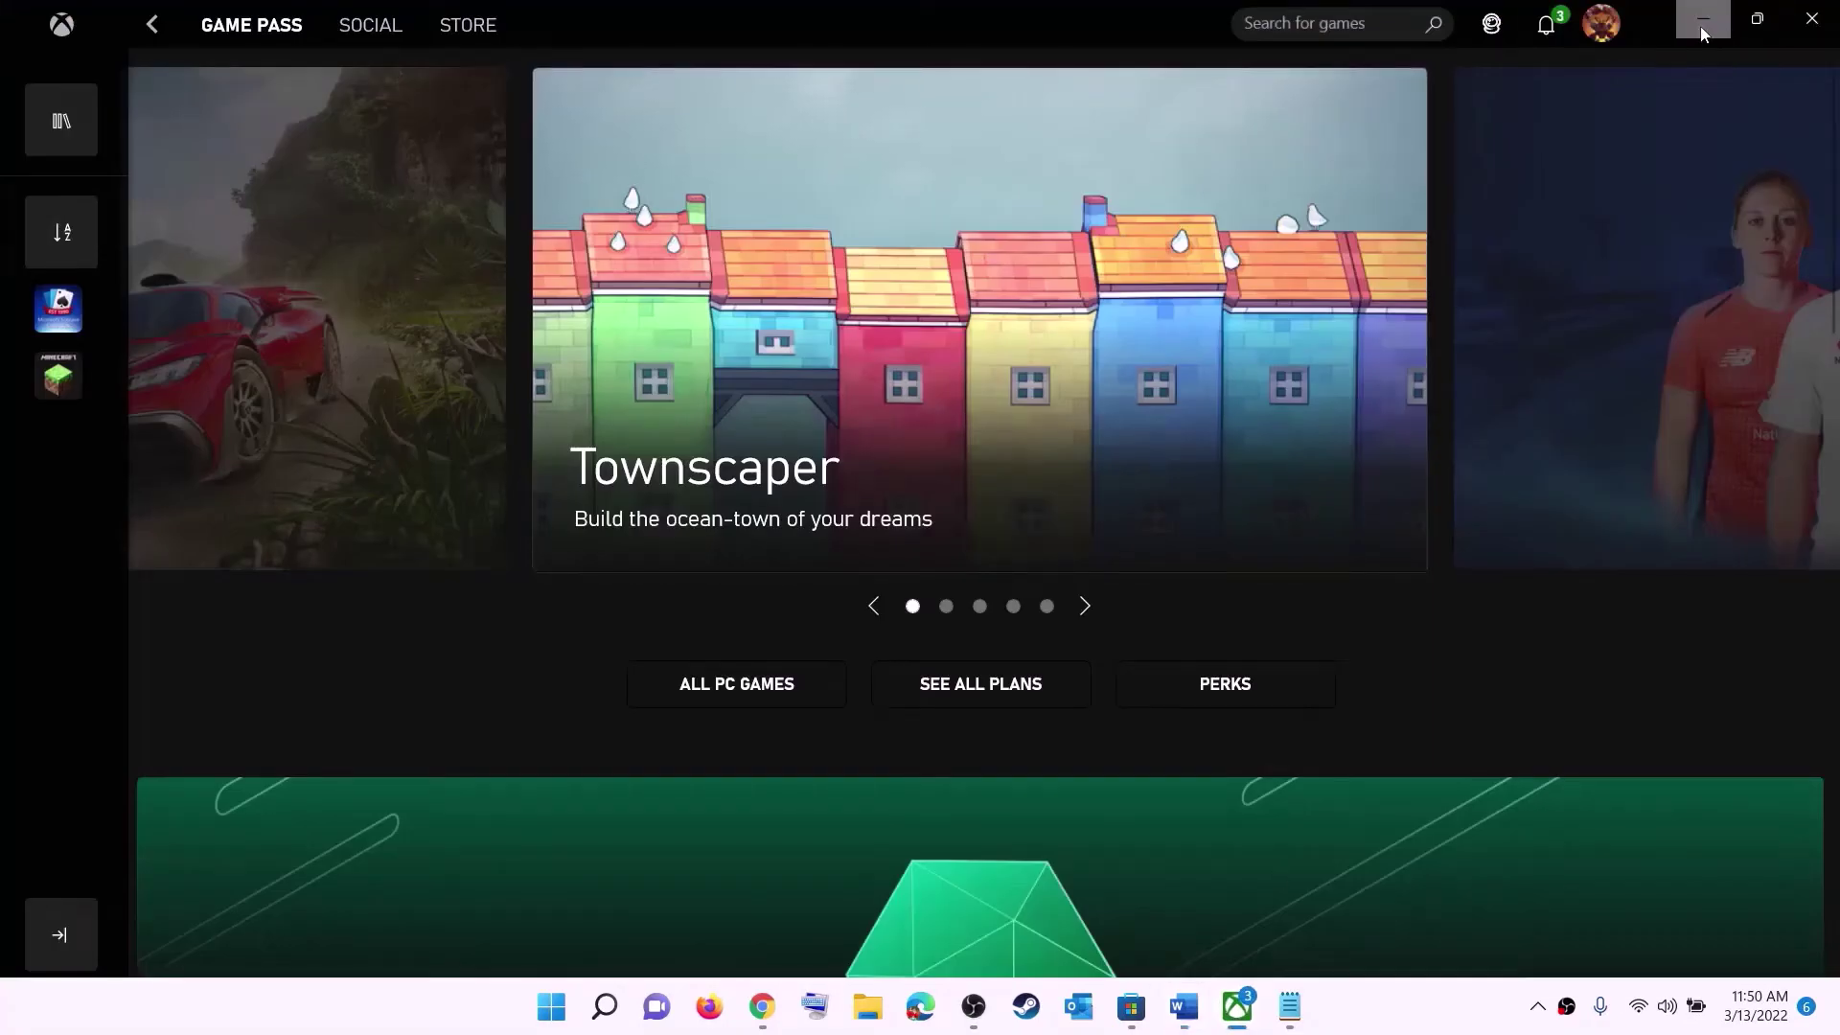
{"action": "left_click", "coordinate": [1290, 22]}
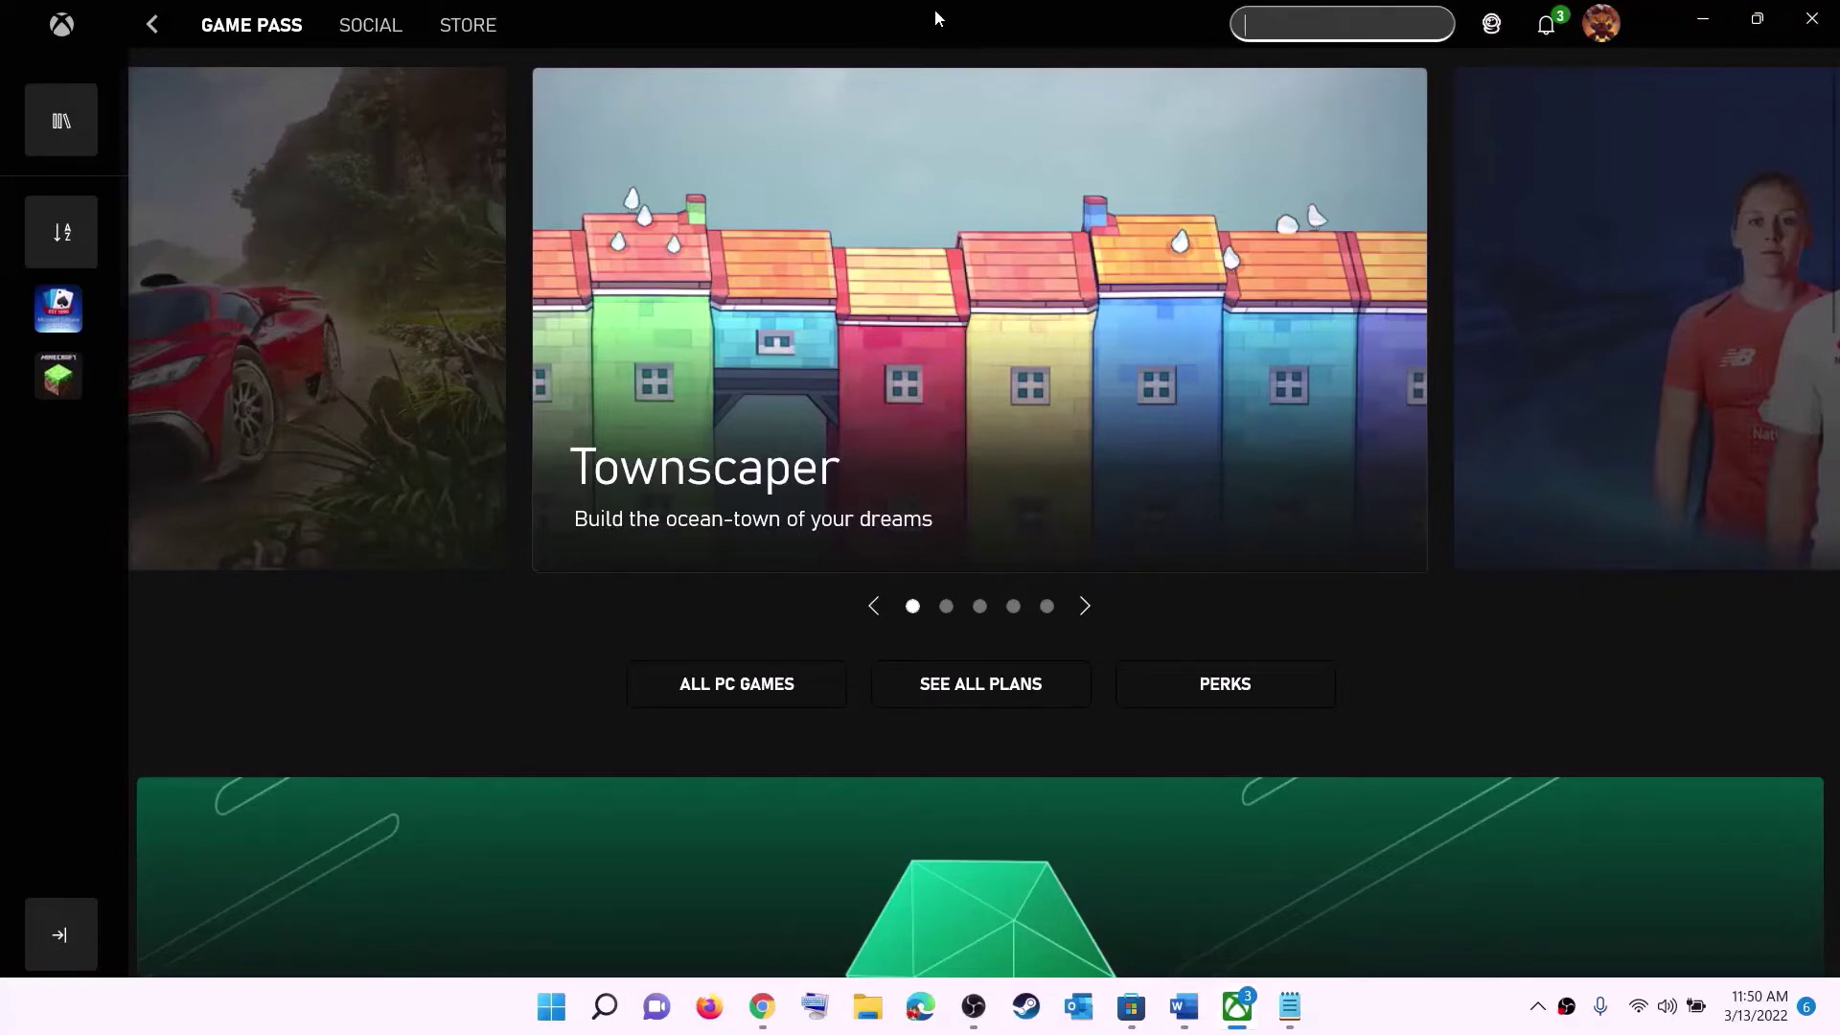
{"action": "left_click", "coordinate": [1703, 19]}
{"action": "left_click", "coordinate": [964, 443]}
{"action": "scroll", "coordinate": [551, 500], "scroll_direction": "down", "scroll_amount": 5}
{"action": "scroll", "coordinate": [568, 502], "scroll_direction": "down", "scroll_amount": 3}
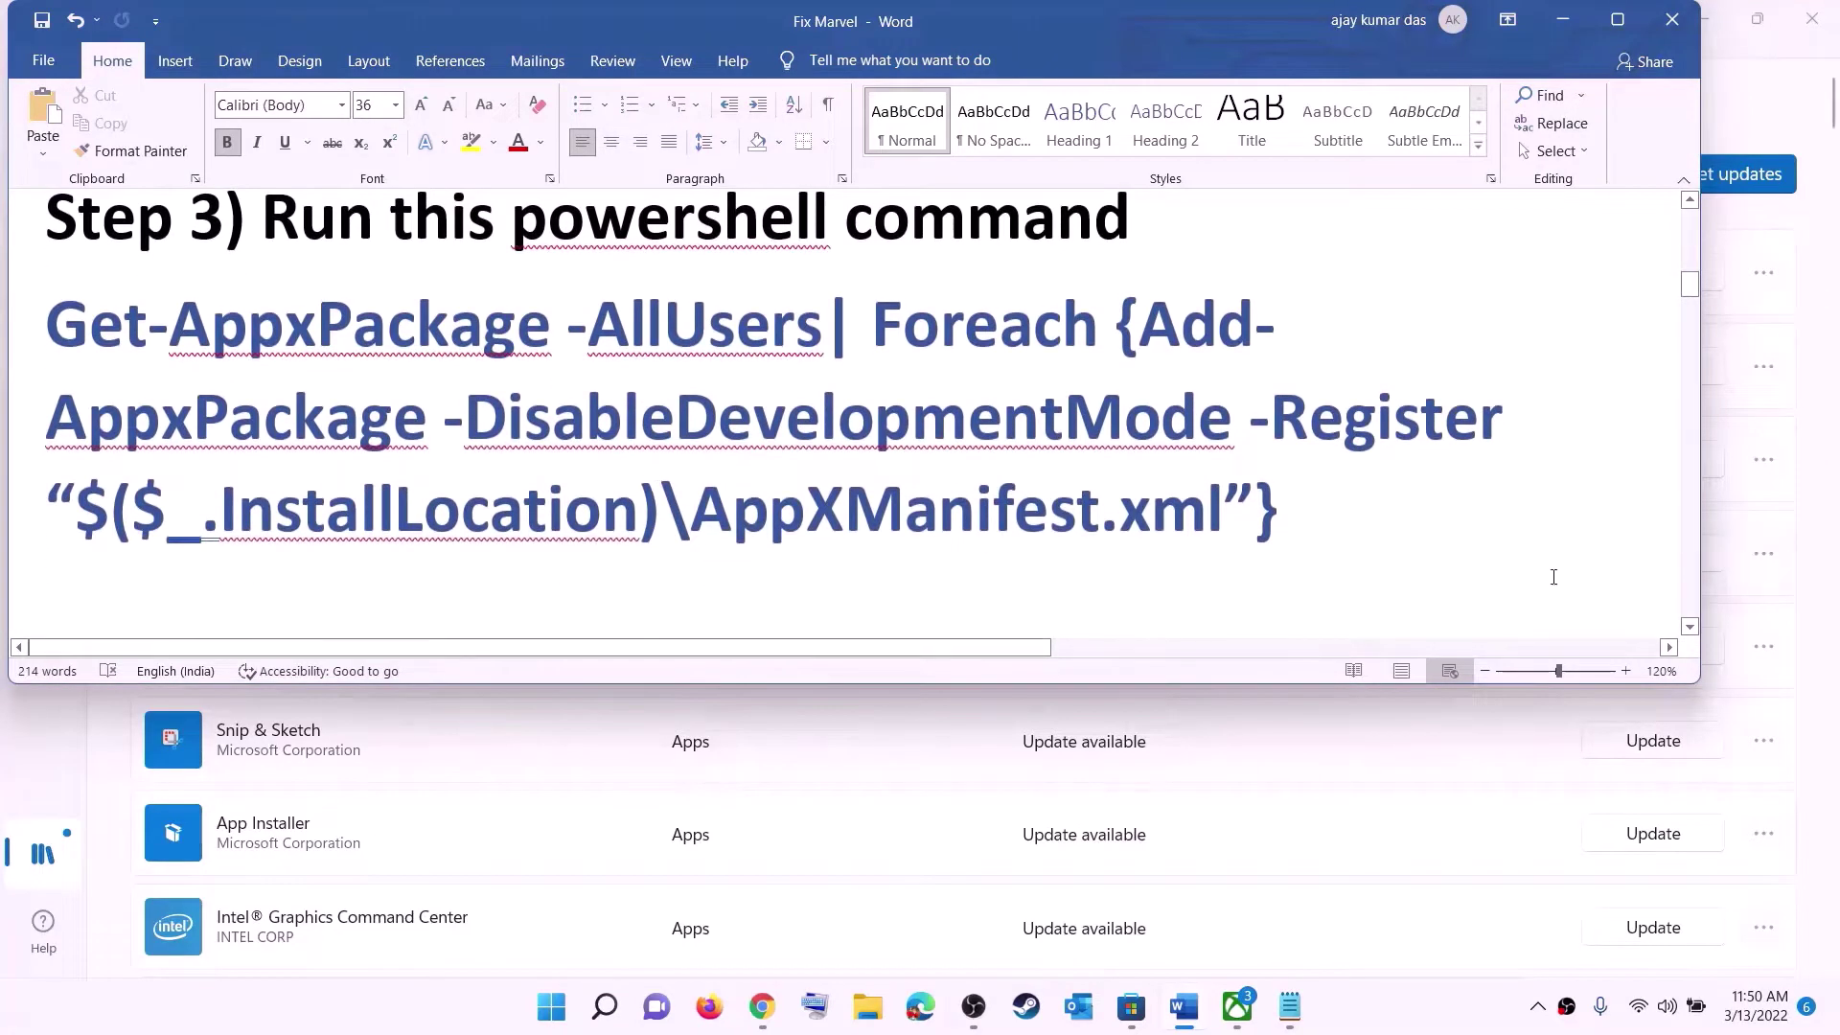
- Copy the three-line Get-AppxPackage re-register command from Step 3
{"action": "left_click_drag", "start_coordinate": [1285, 512], "coordinate": [46, 325]}
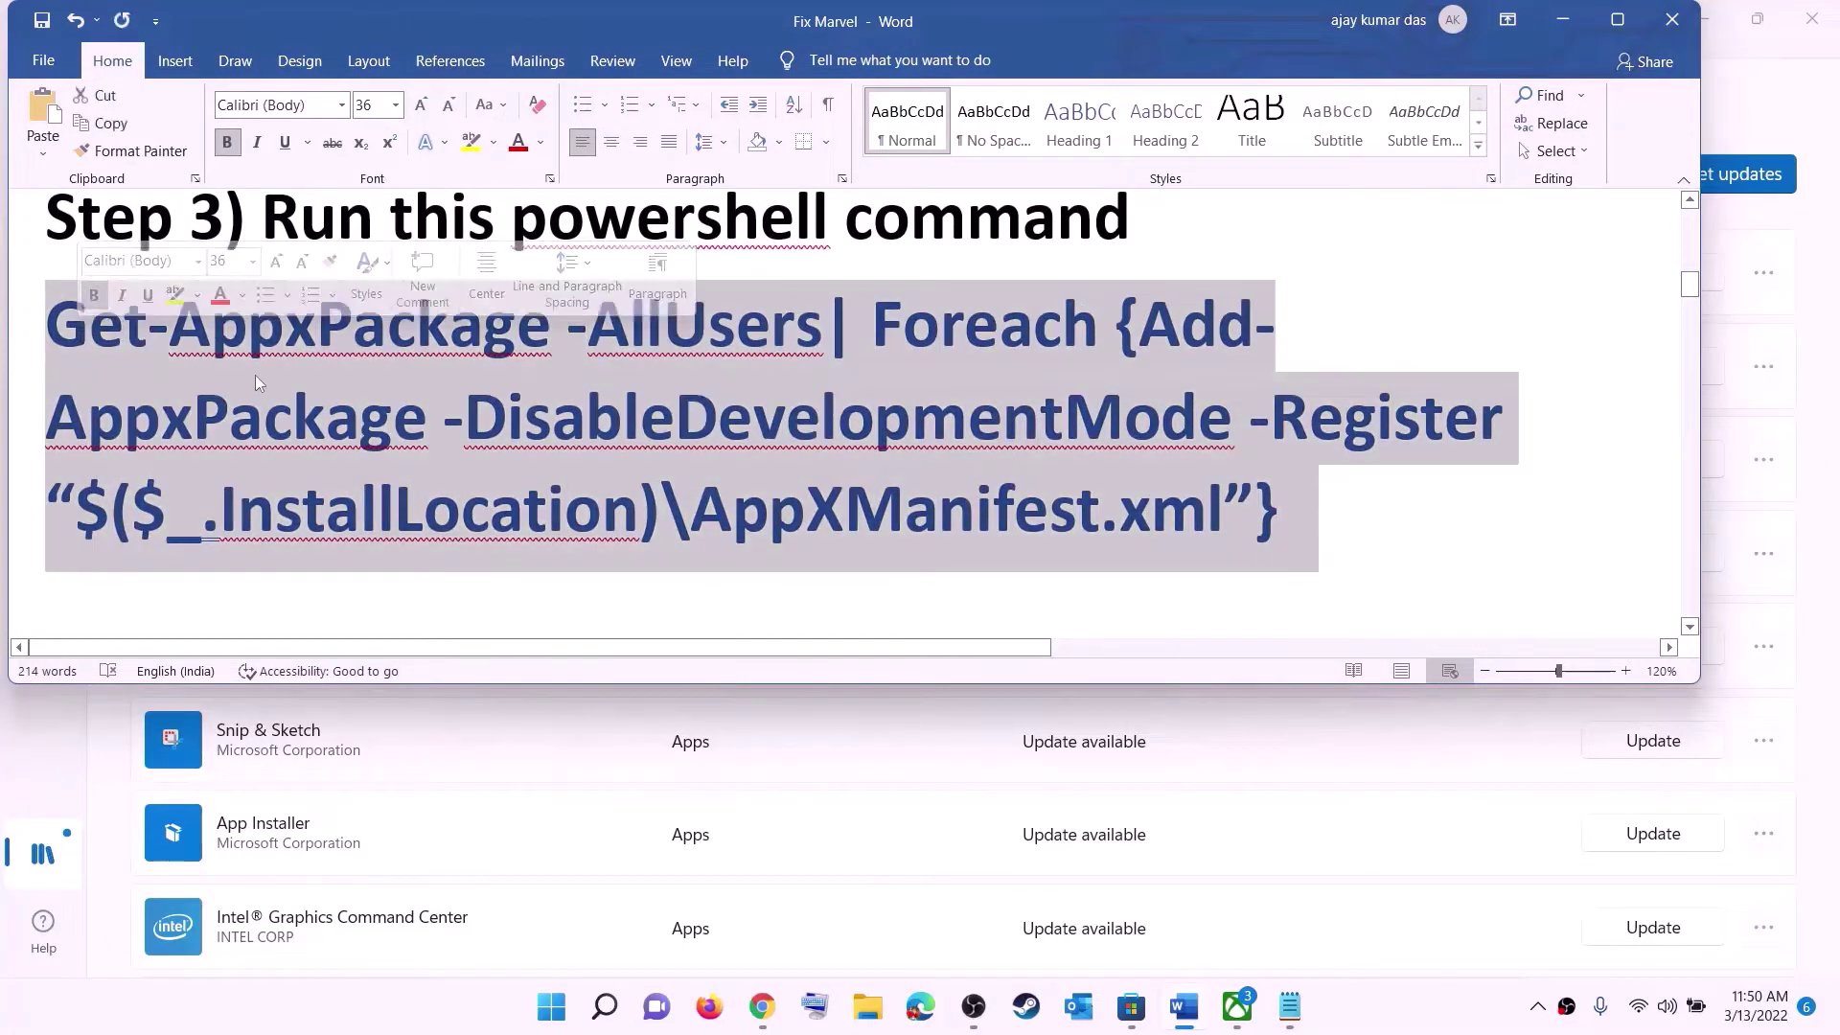
{"action": "right_click", "coordinate": [255, 376]}
{"action": "left_click", "coordinate": [325, 422]}
- Run the copied command in administrator Windows PowerShell, then close the console
{"action": "left_click", "coordinate": [552, 1006]}
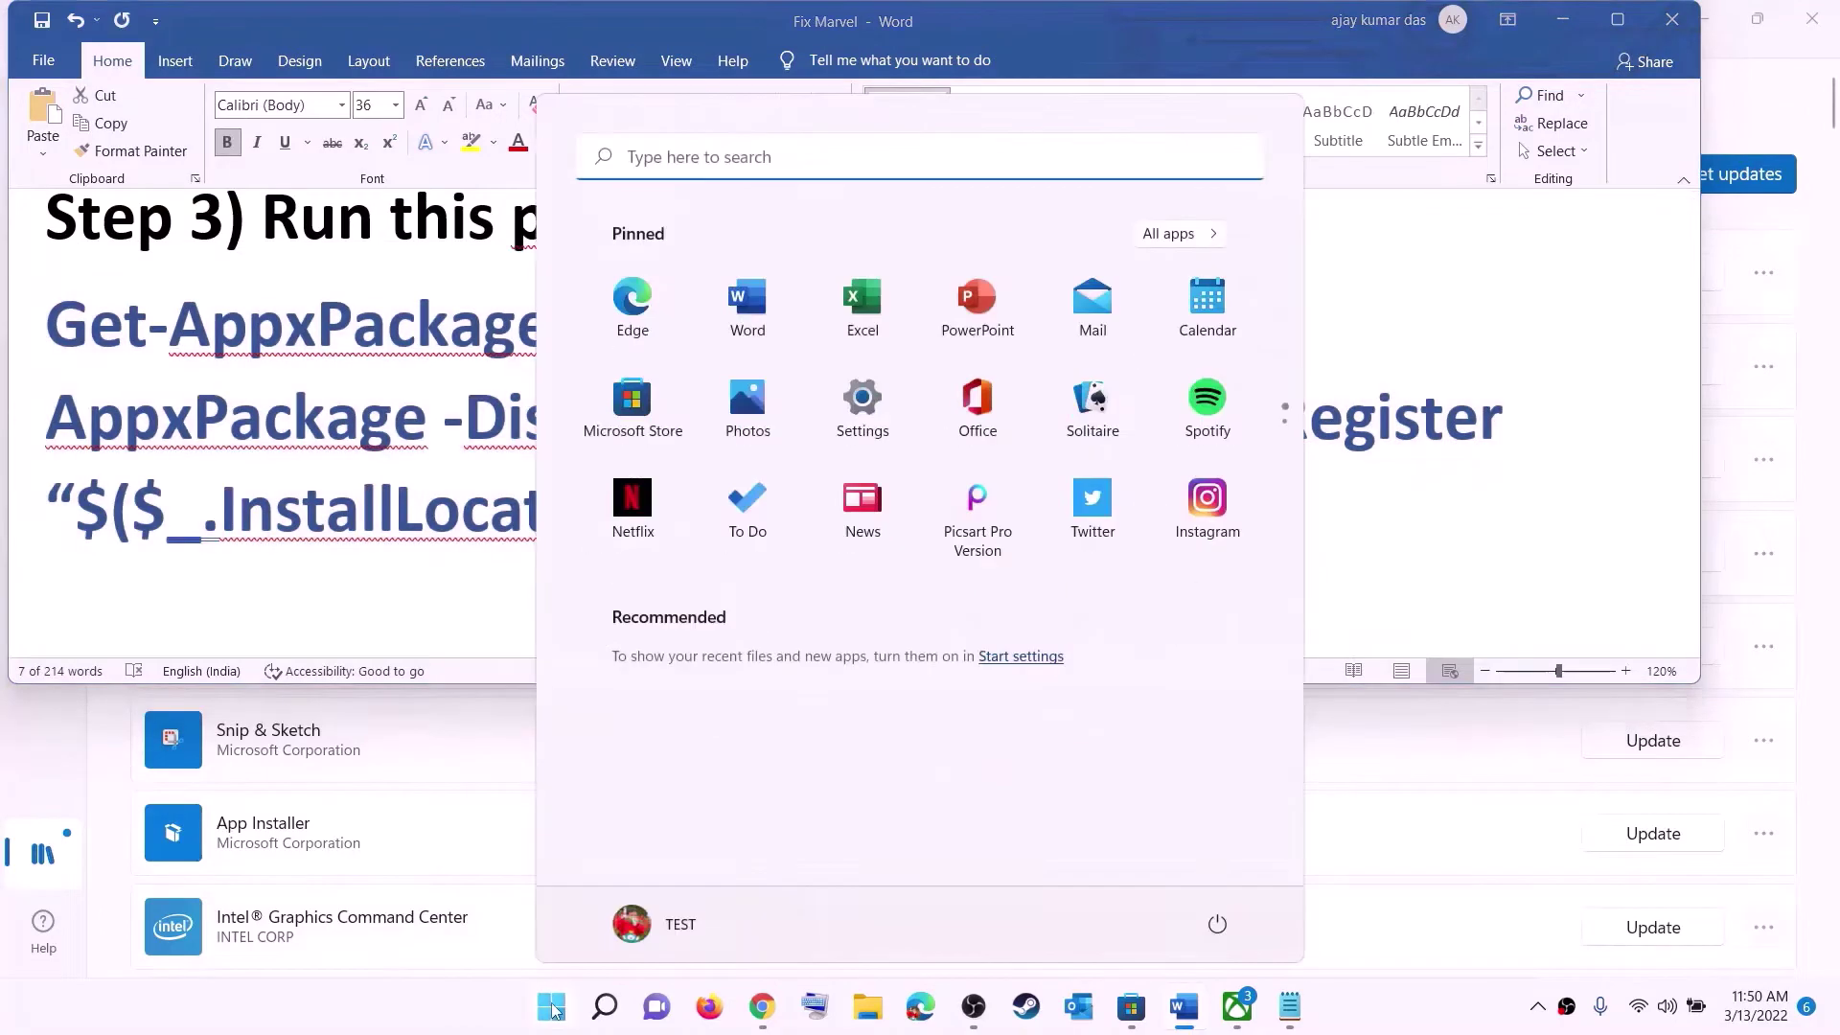
{"action": "type", "text": "powers"}
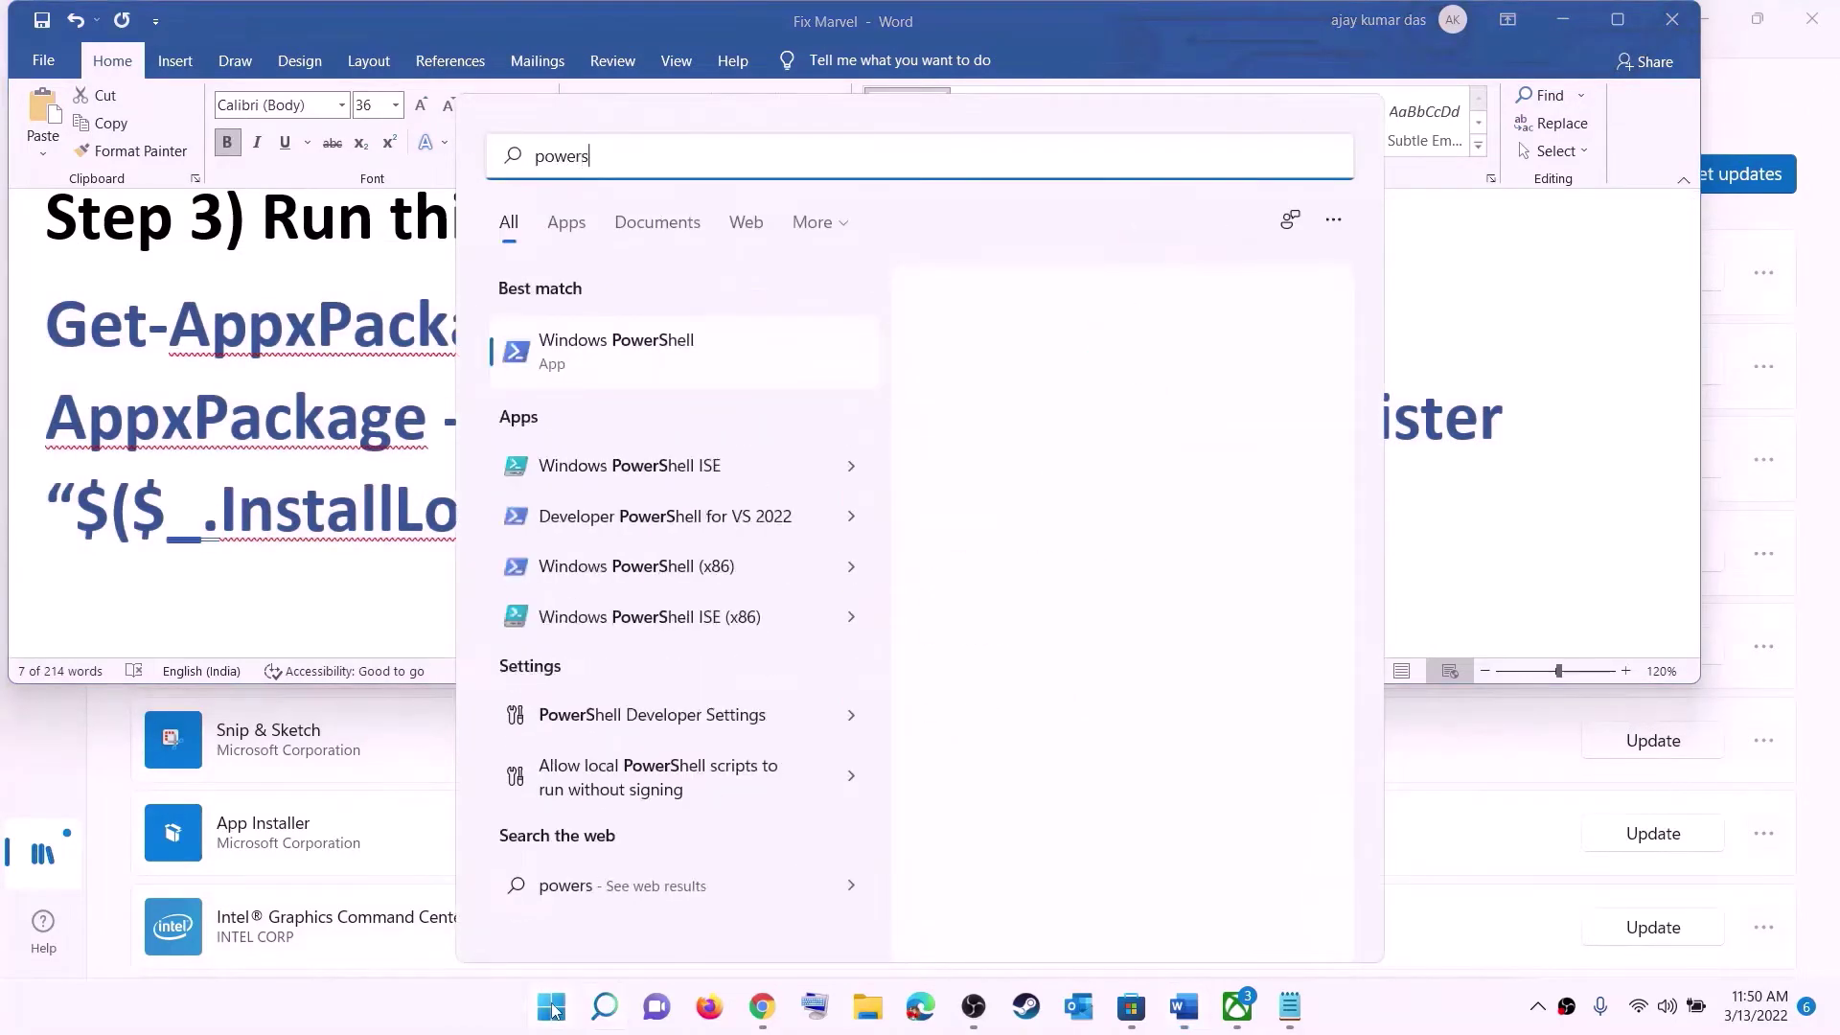
{"action": "right_click", "coordinate": [634, 360]}
{"action": "left_click", "coordinate": [766, 381]}
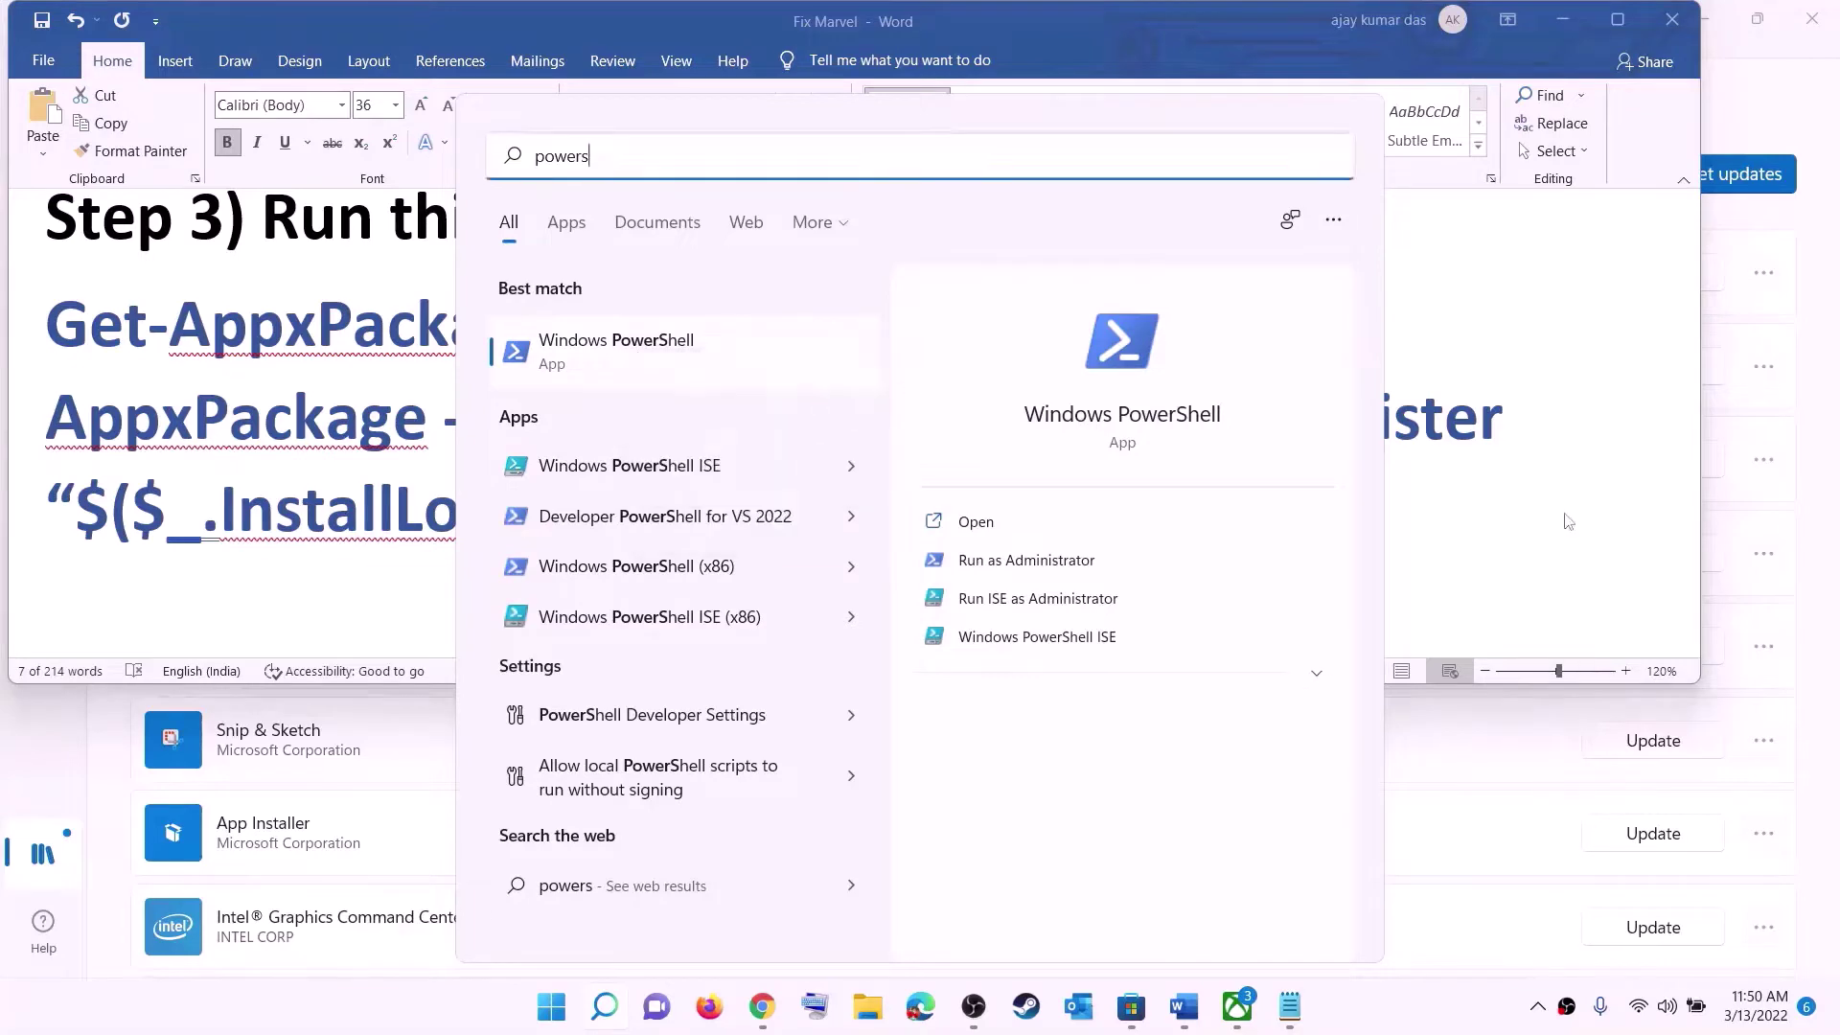
{"action": "left_click", "coordinate": [839, 695]}
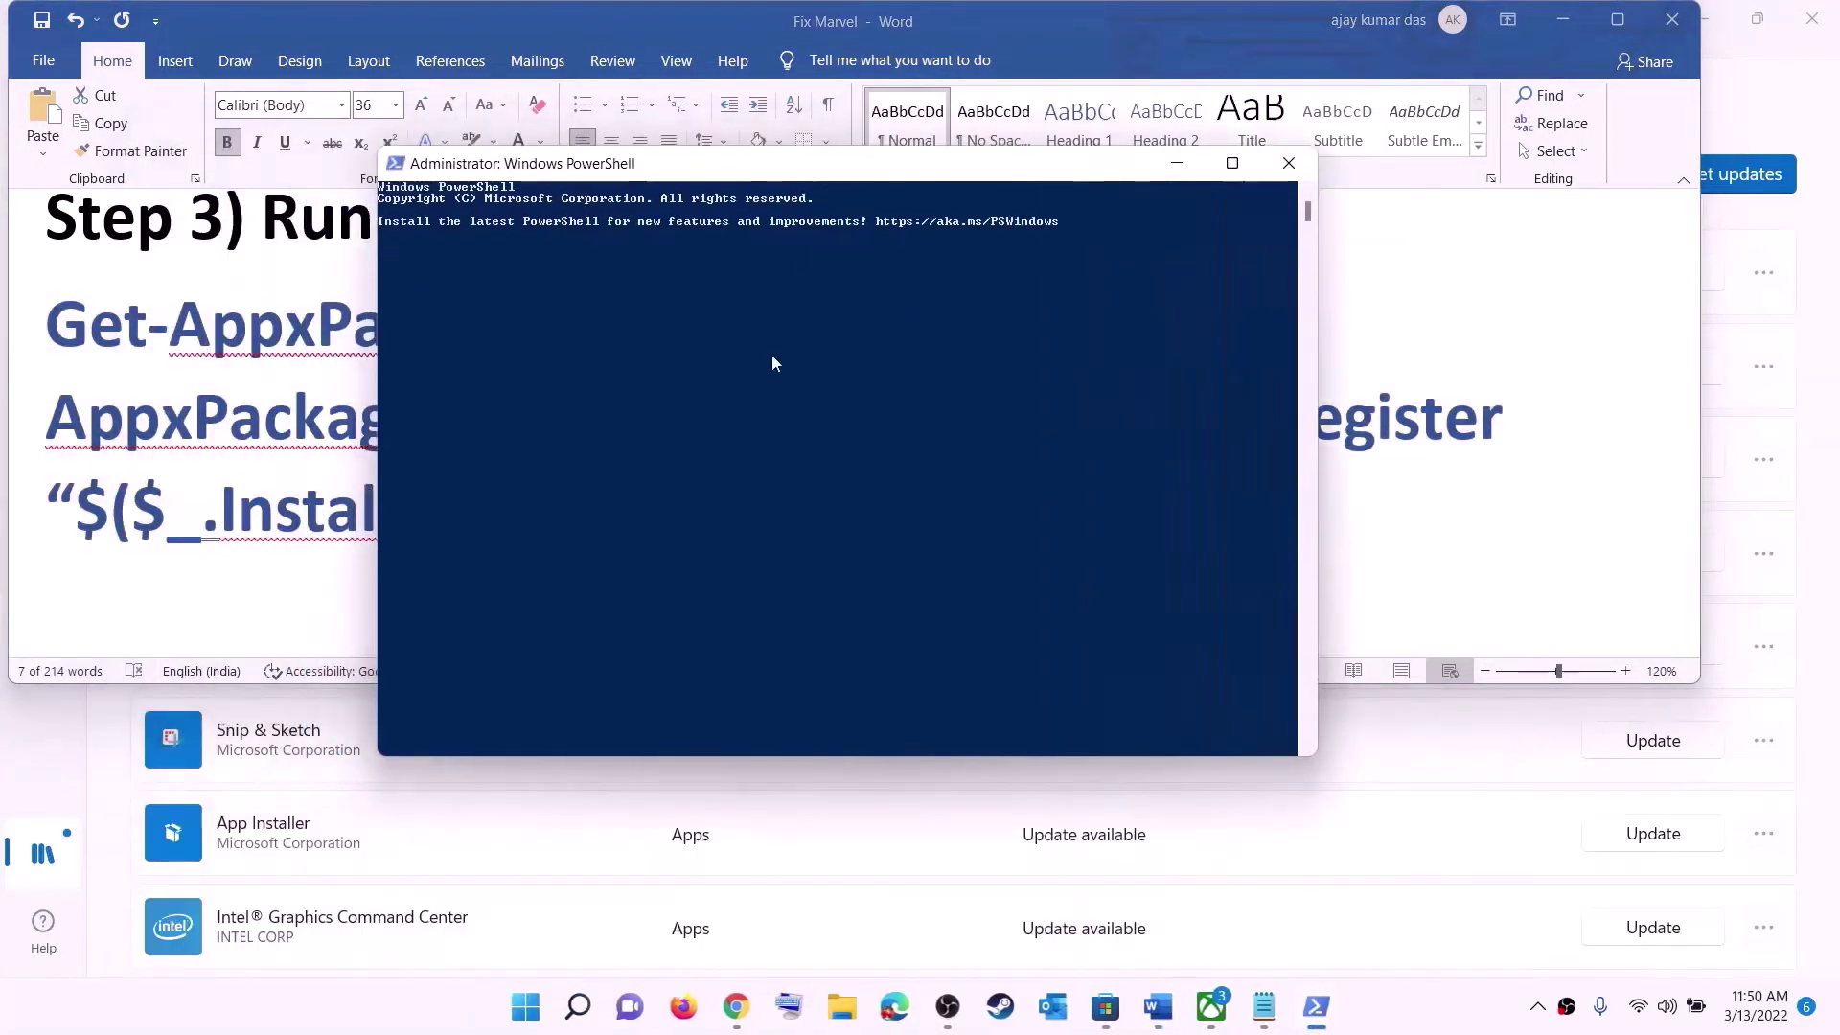
{"action": "right_click", "coordinate": [765, 381]}
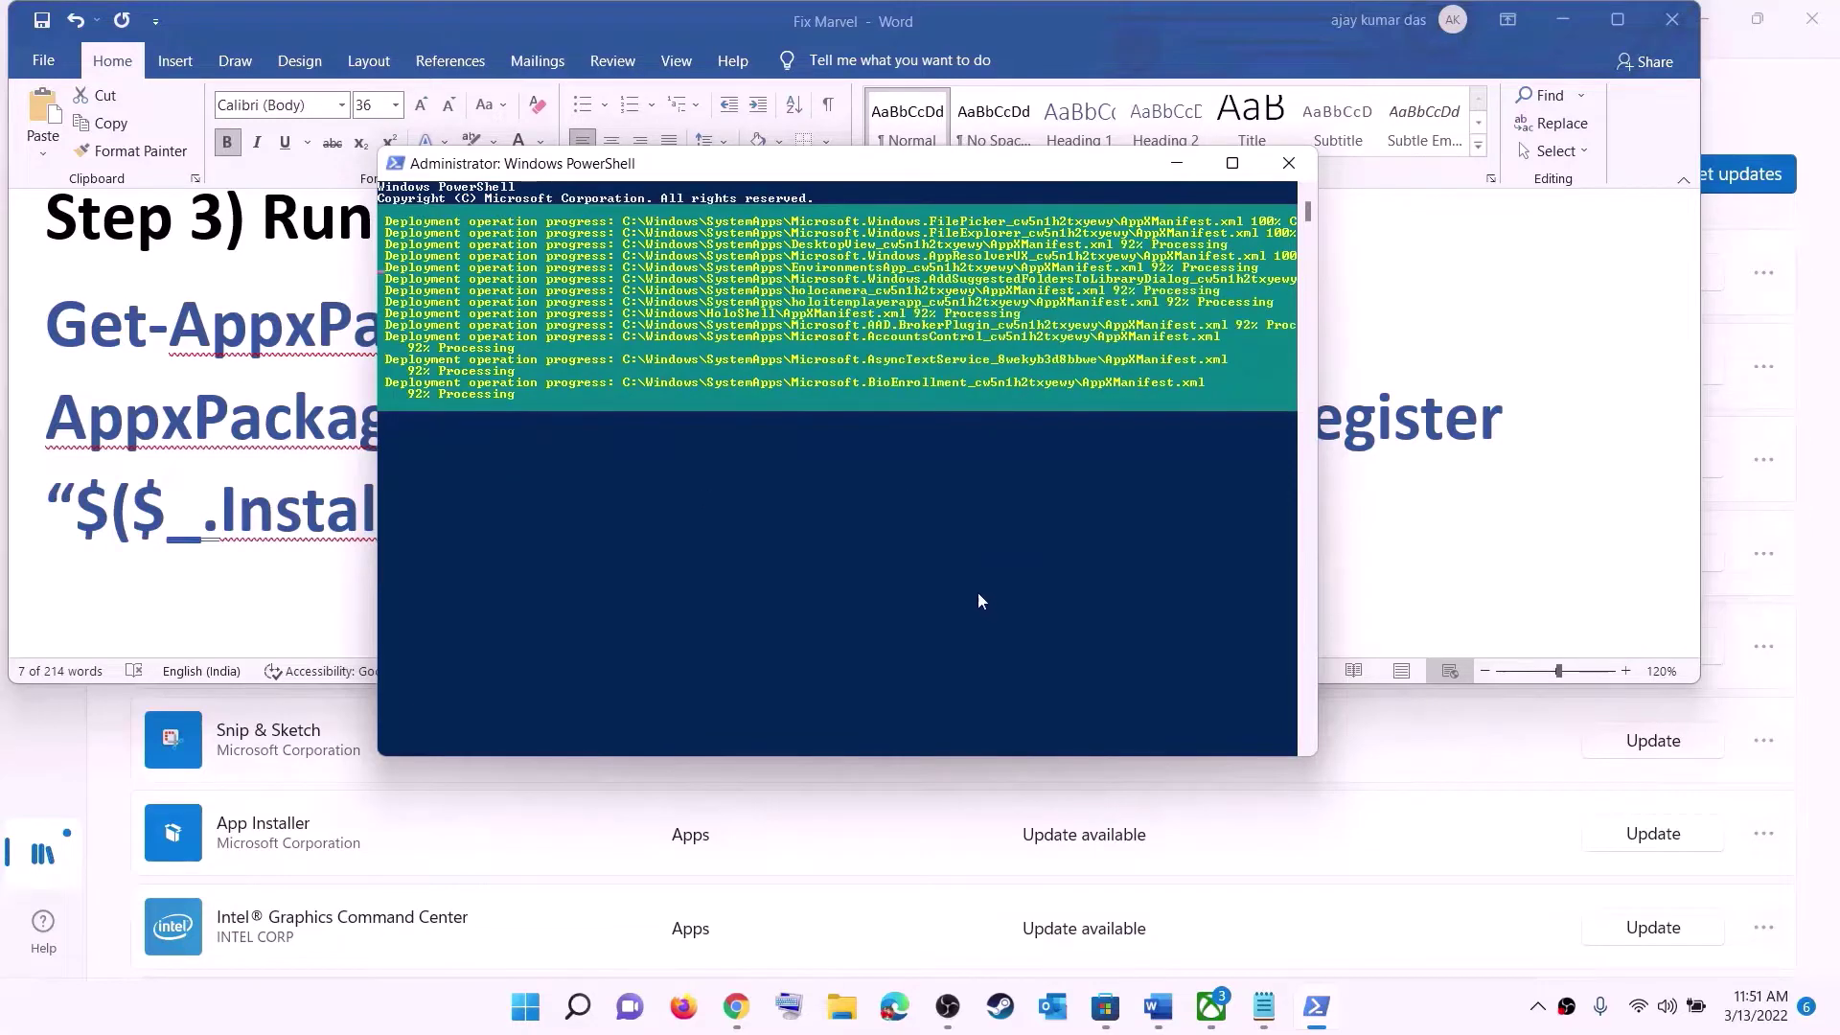
{"action": "left_click", "coordinate": [1386, 1016]}
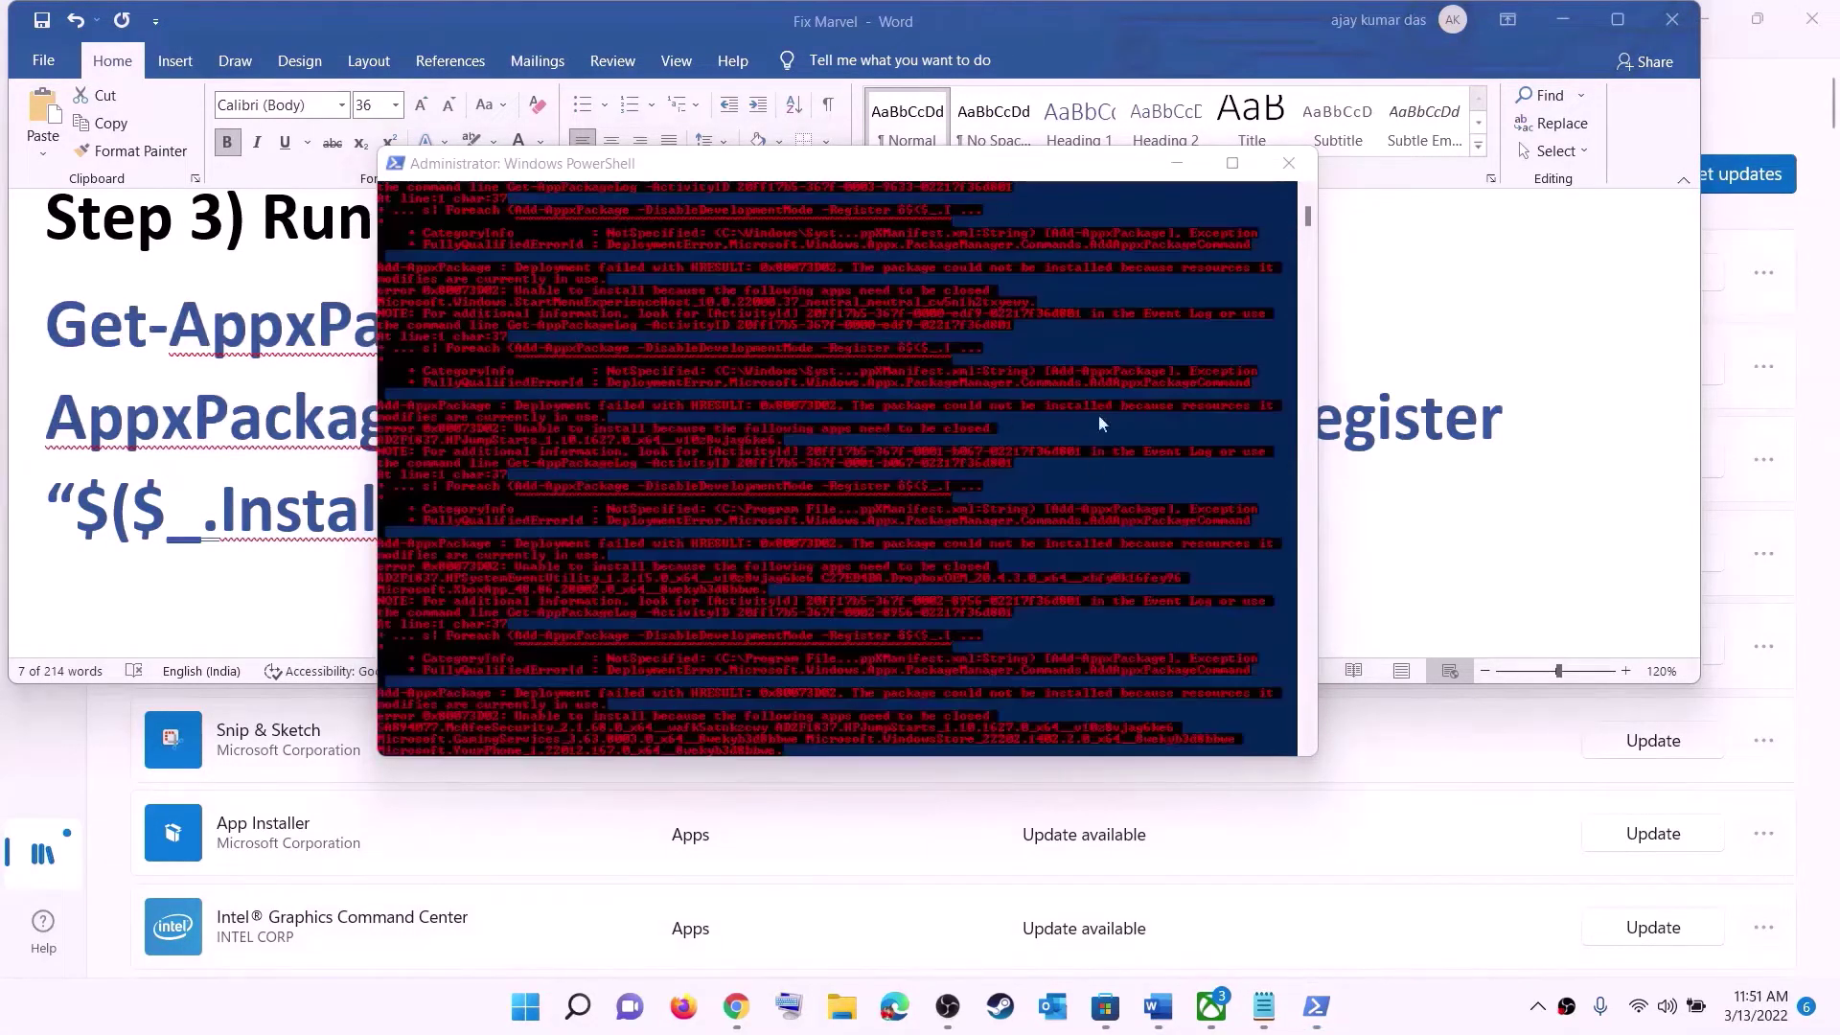
{"action": "left_click", "coordinate": [1289, 163]}
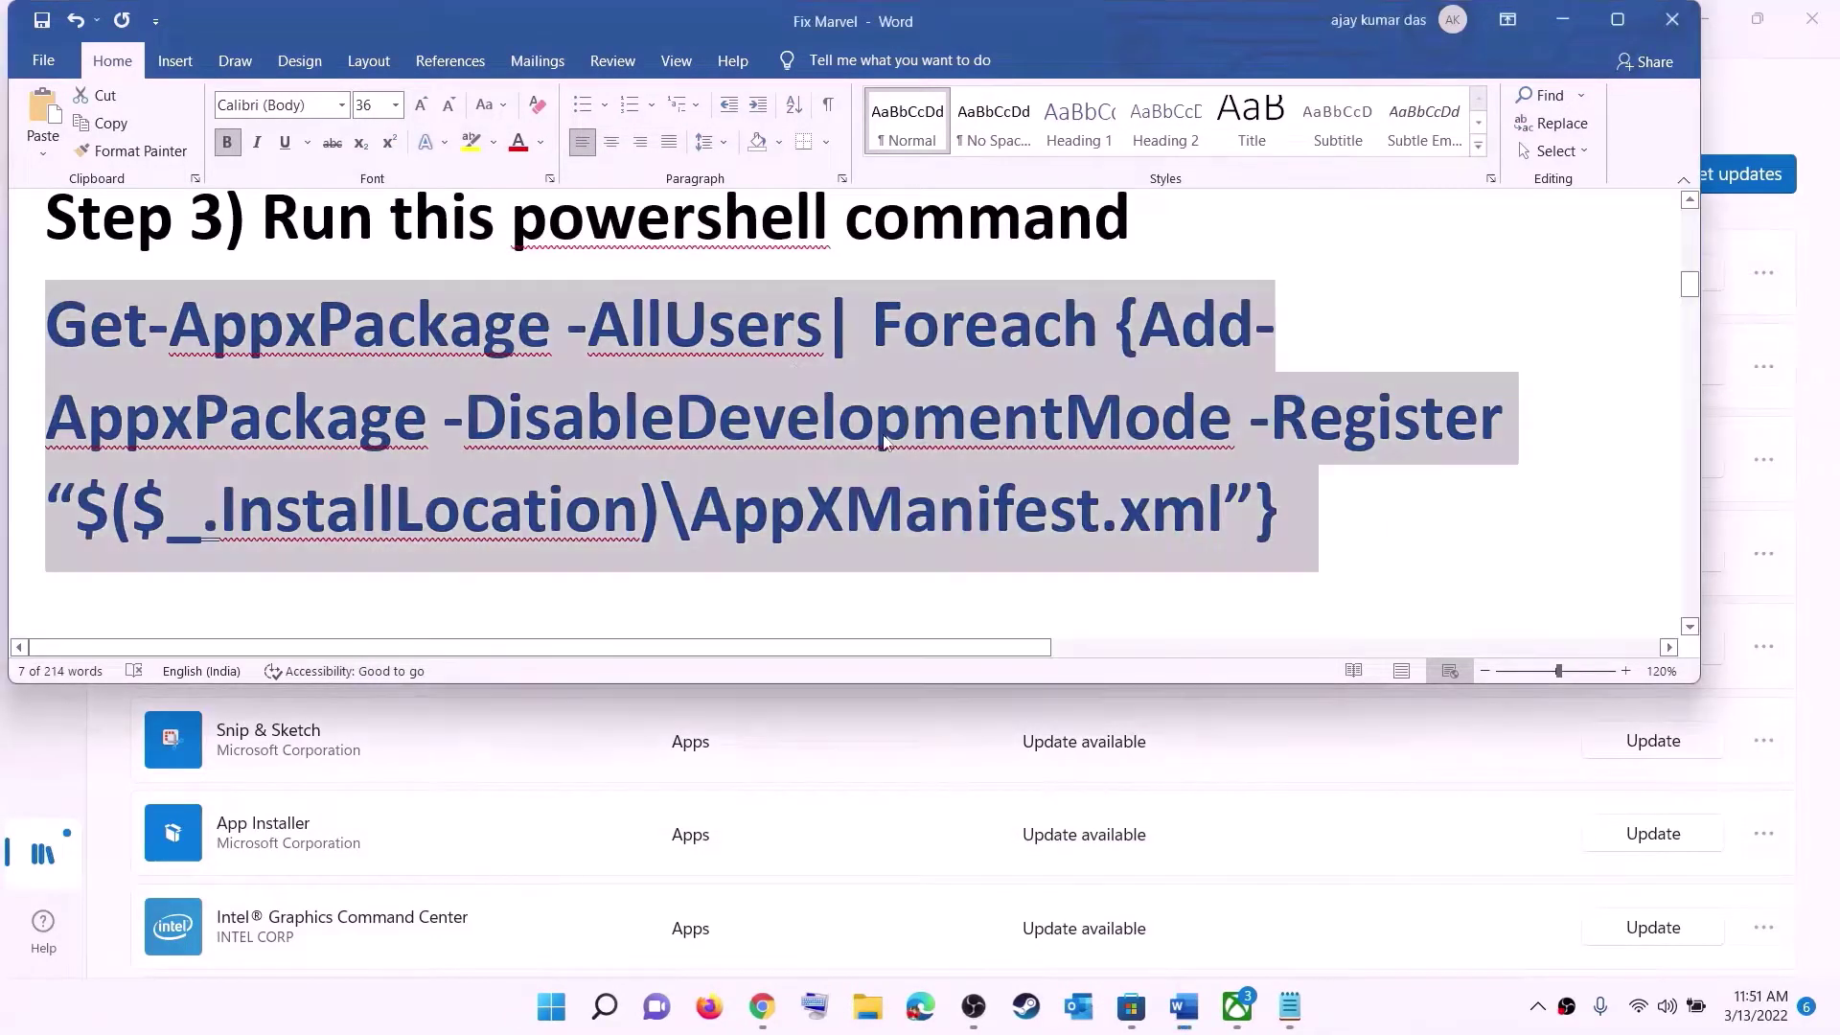
- Set the Step 4 cache-folder path line to 14 pt so it fits one line
{"action": "scroll", "coordinate": [757, 460], "scroll_direction": "down", "scroll_amount": 5}
{"action": "scroll", "coordinate": [660, 347], "scroll_direction": "up", "scroll_amount": 1}
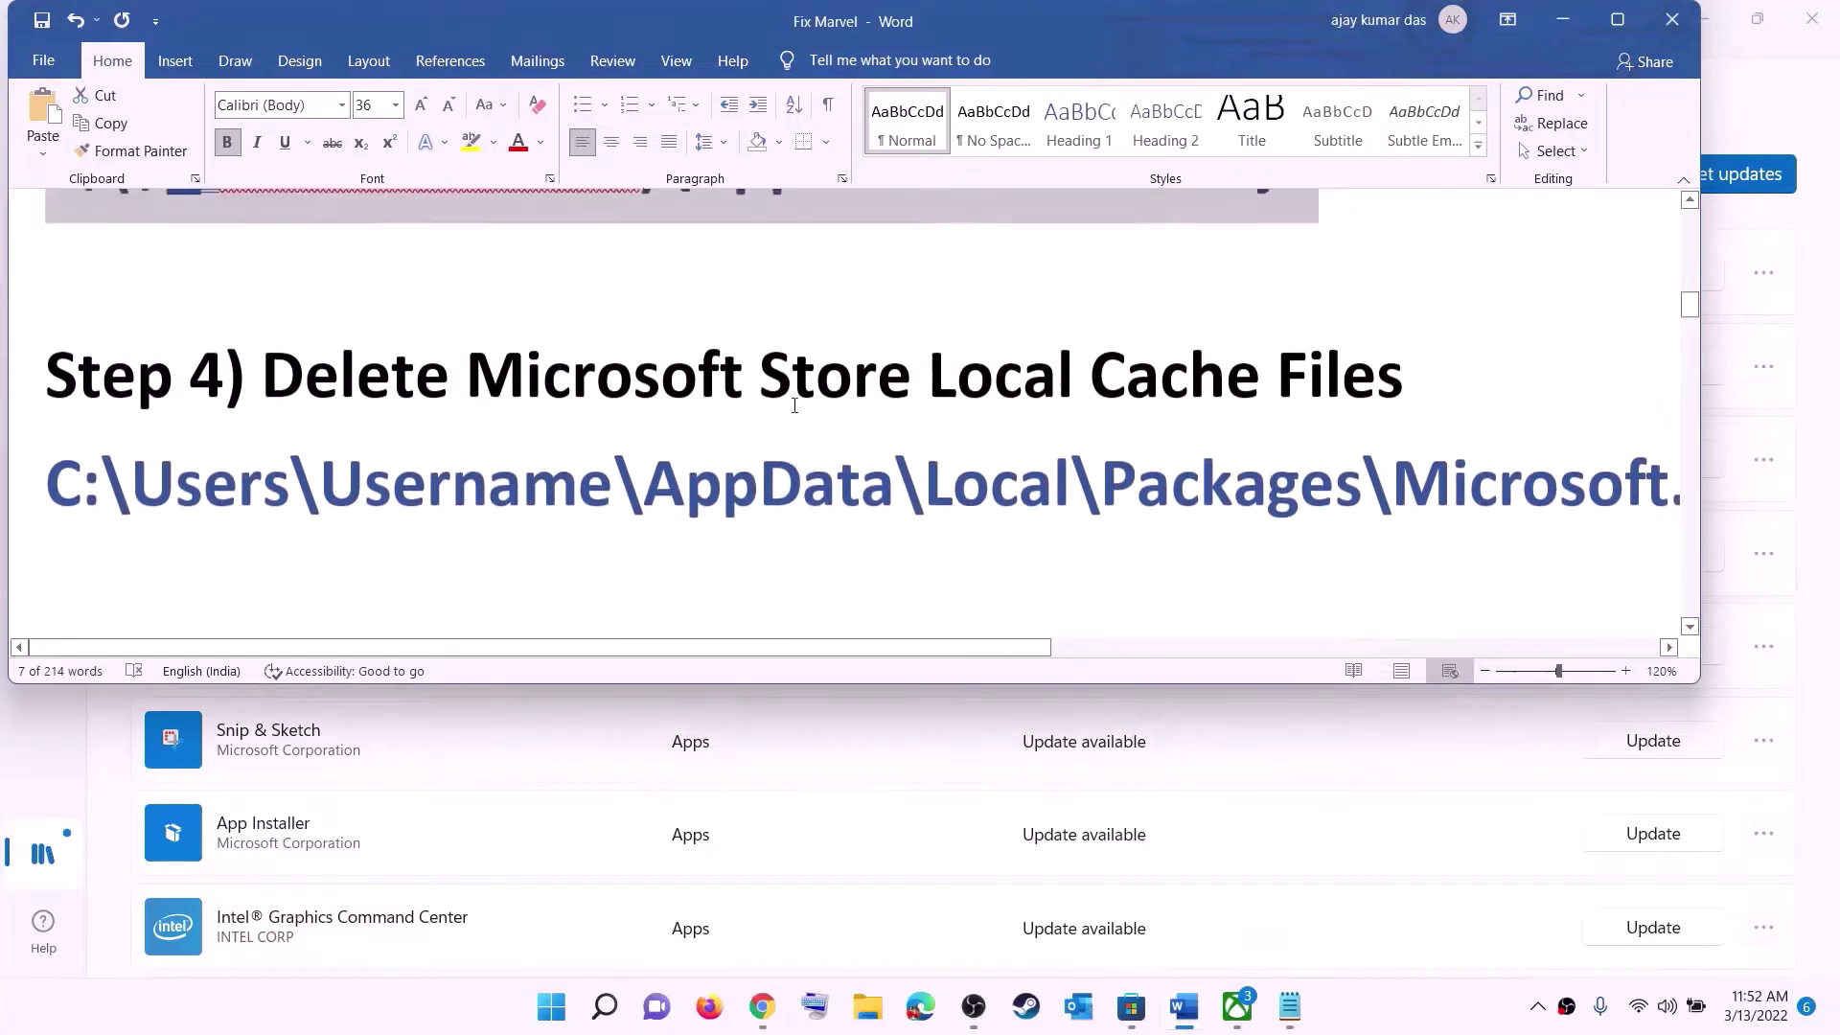
{"action": "triple_click", "coordinate": [910, 503]}
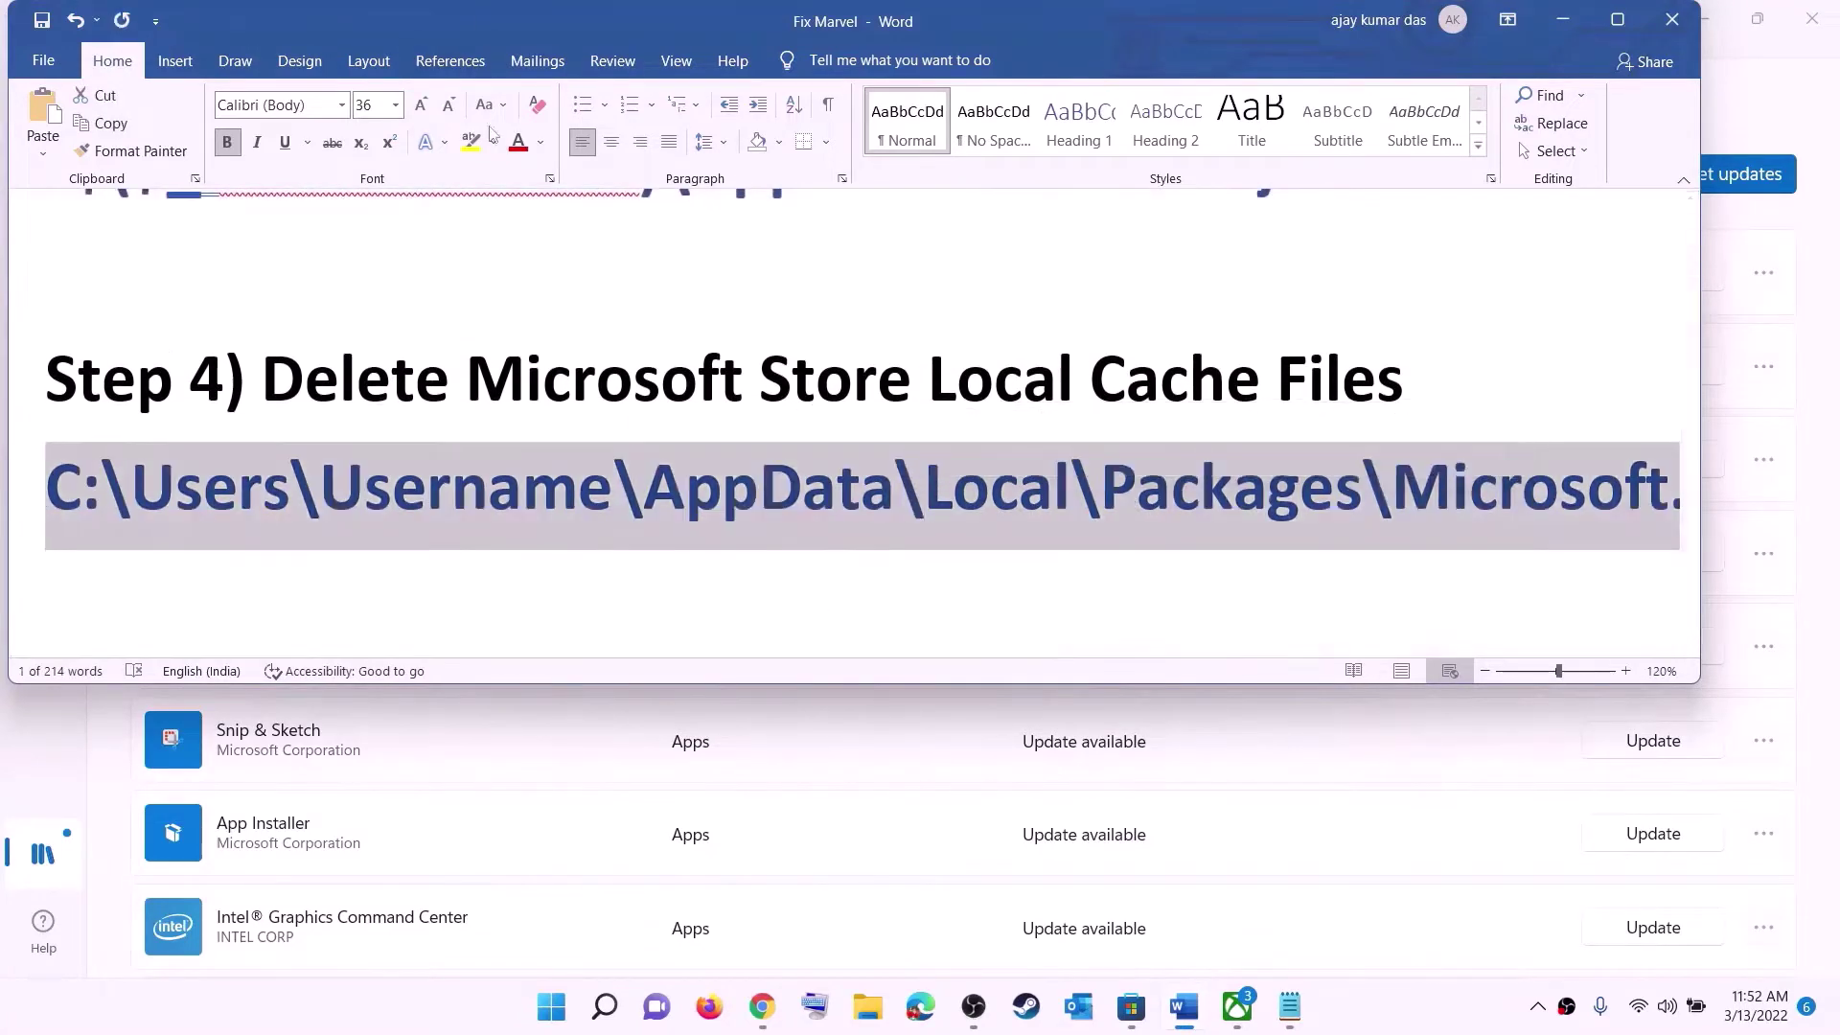
{"action": "left_click", "coordinate": [395, 105]}
{"action": "left_click", "coordinate": [368, 247]}
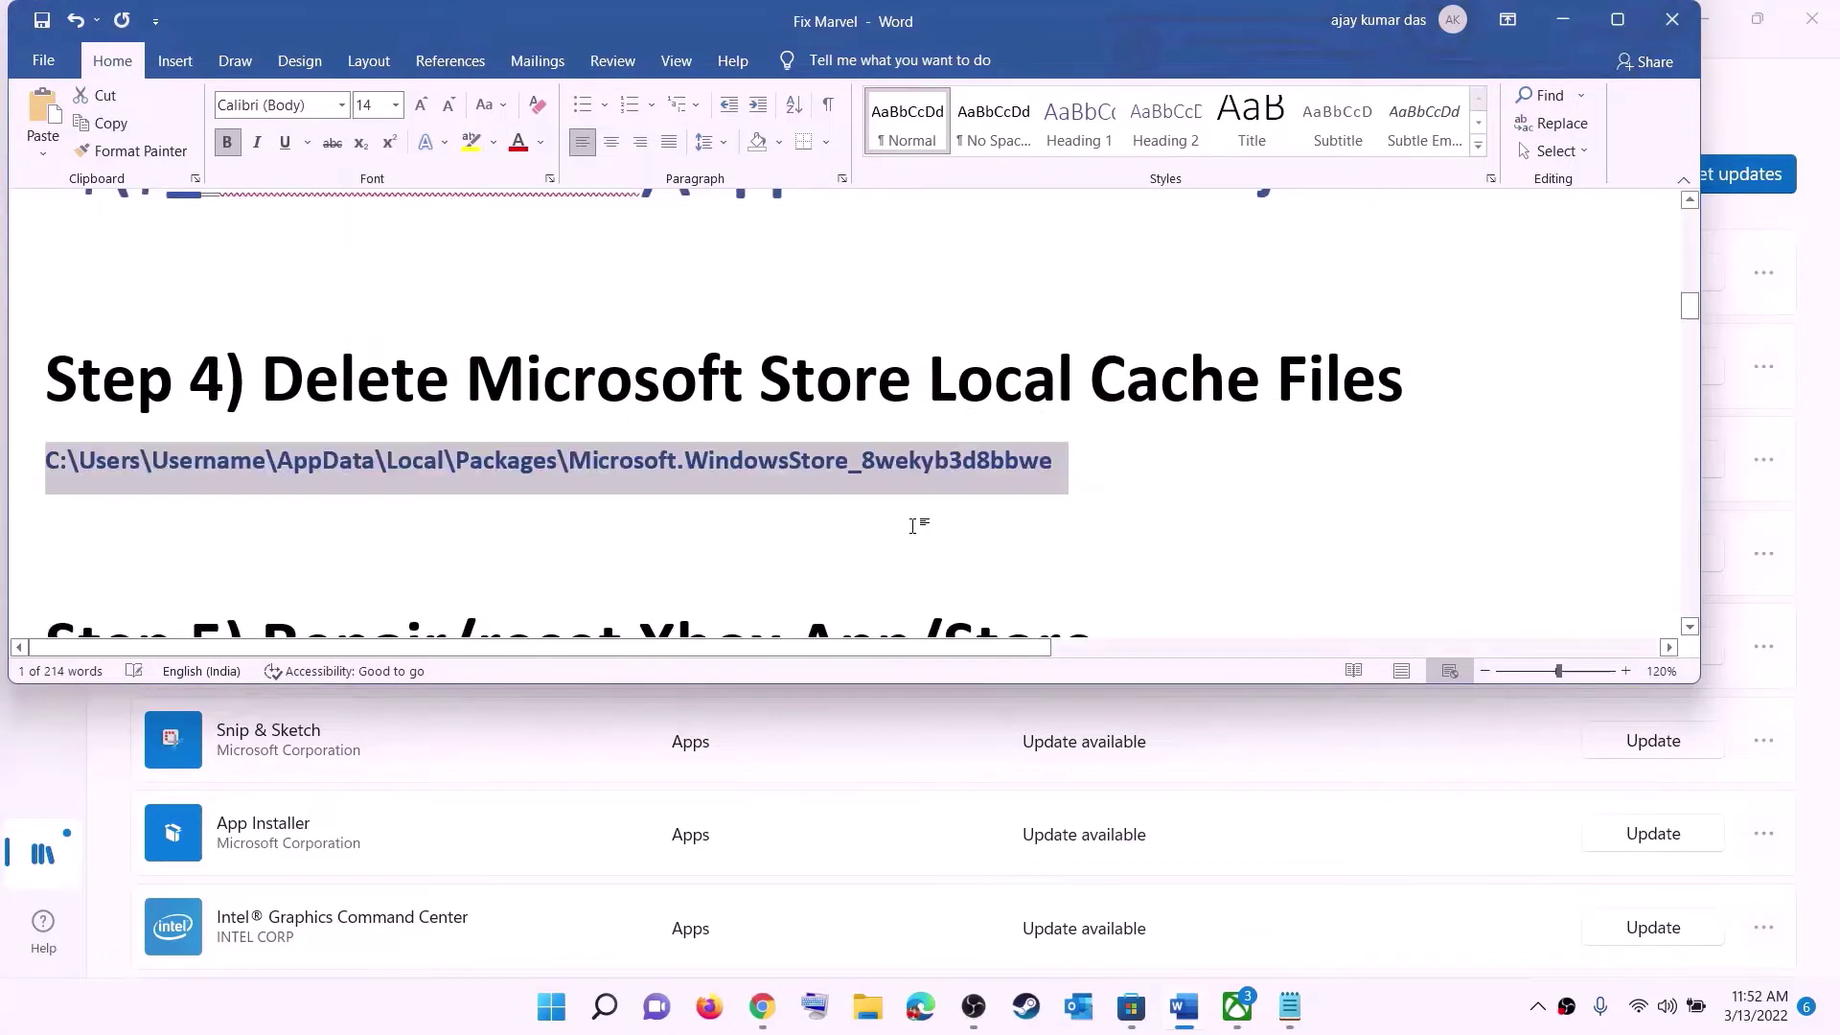
{"action": "left_click", "coordinate": [915, 487]}
- Open the Windows (C:) drive in File Explorer via This PC
{"action": "left_click", "coordinate": [867, 1006]}
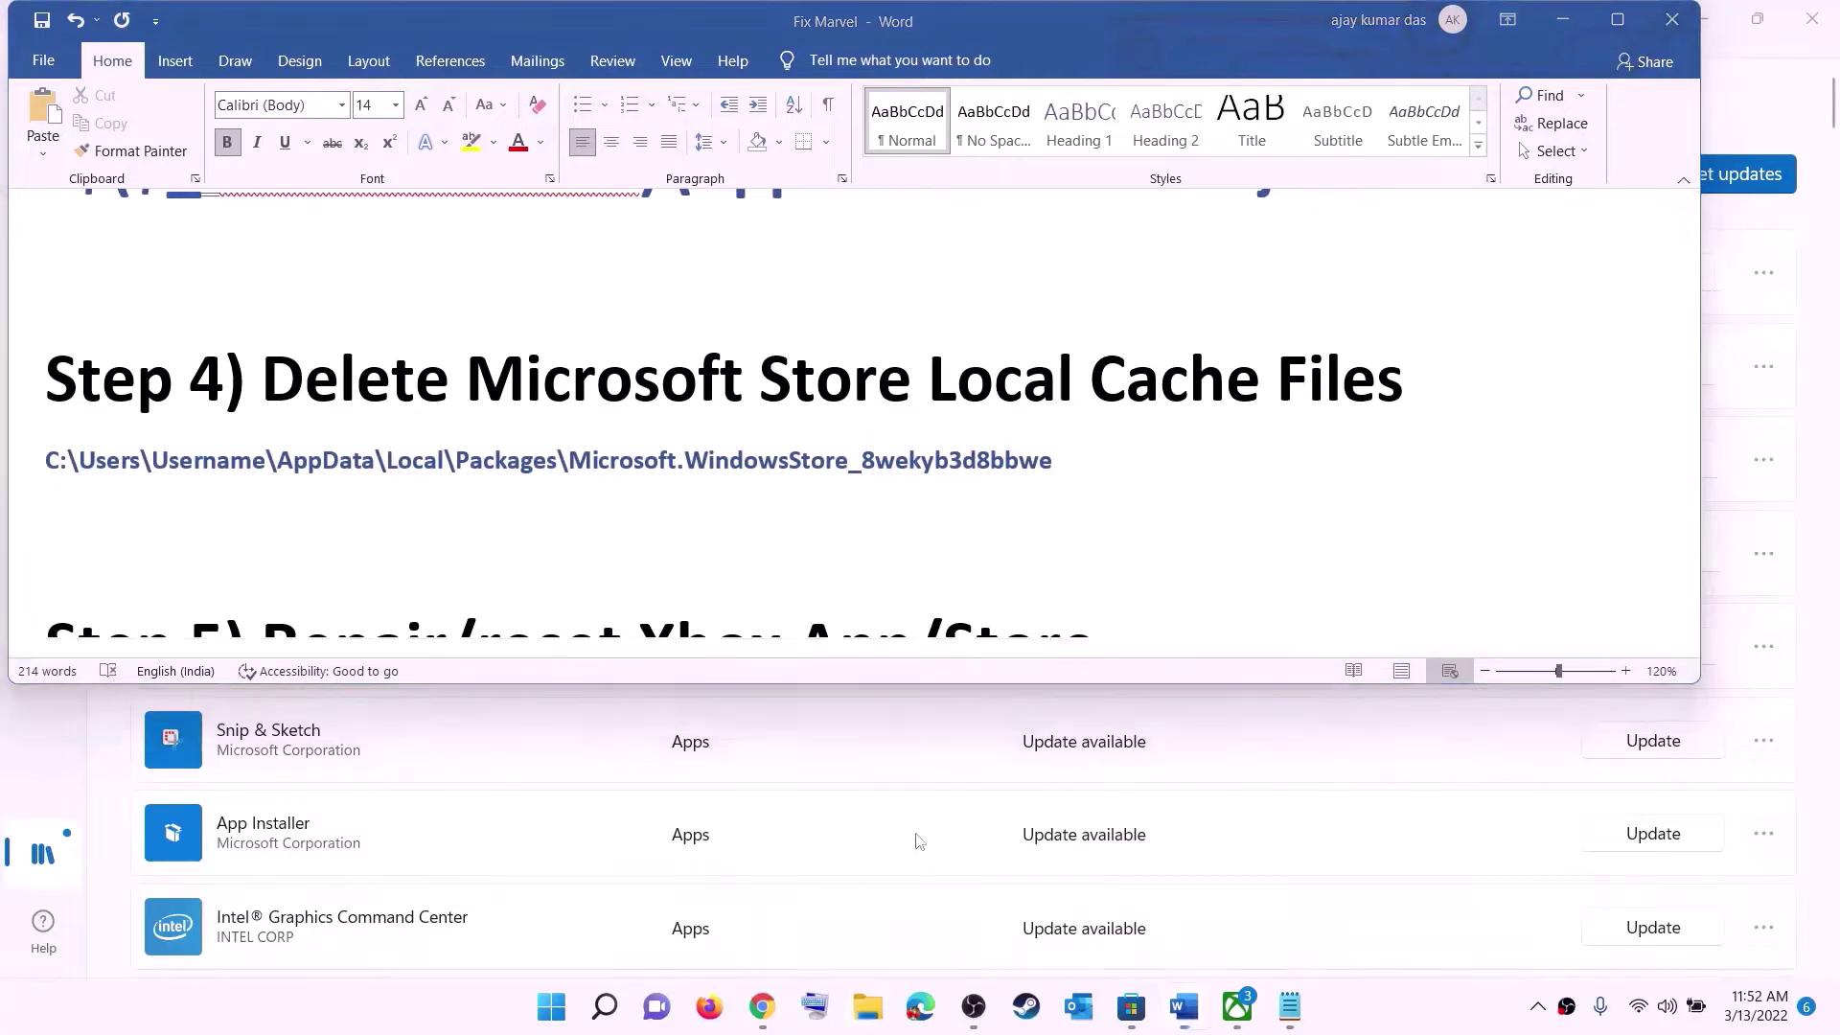
{"action": "left_click", "coordinate": [92, 477]}
{"action": "double_click", "coordinate": [422, 404]}
- Open your profile folder under C:\Users and show hidden items so AppData appears
{"action": "scroll", "coordinate": [481, 572], "scroll_direction": "down", "scroll_amount": 3}
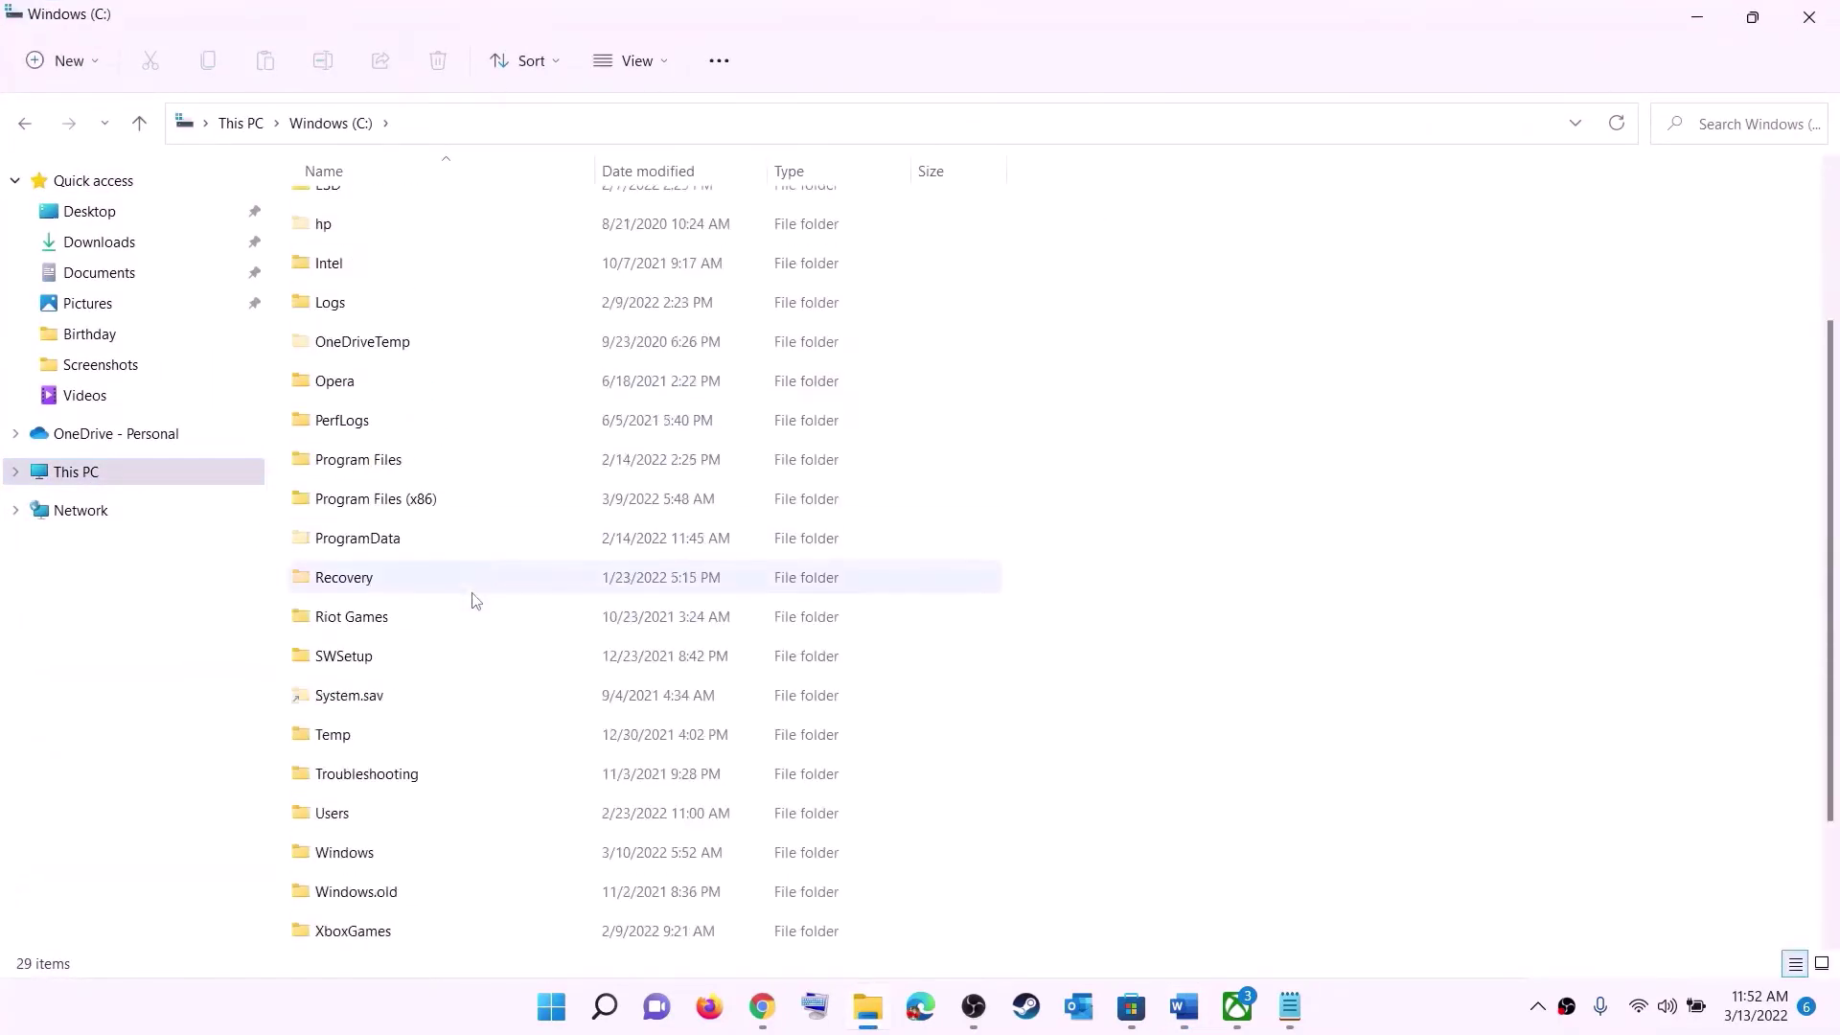
{"action": "left_click", "coordinate": [441, 670]}
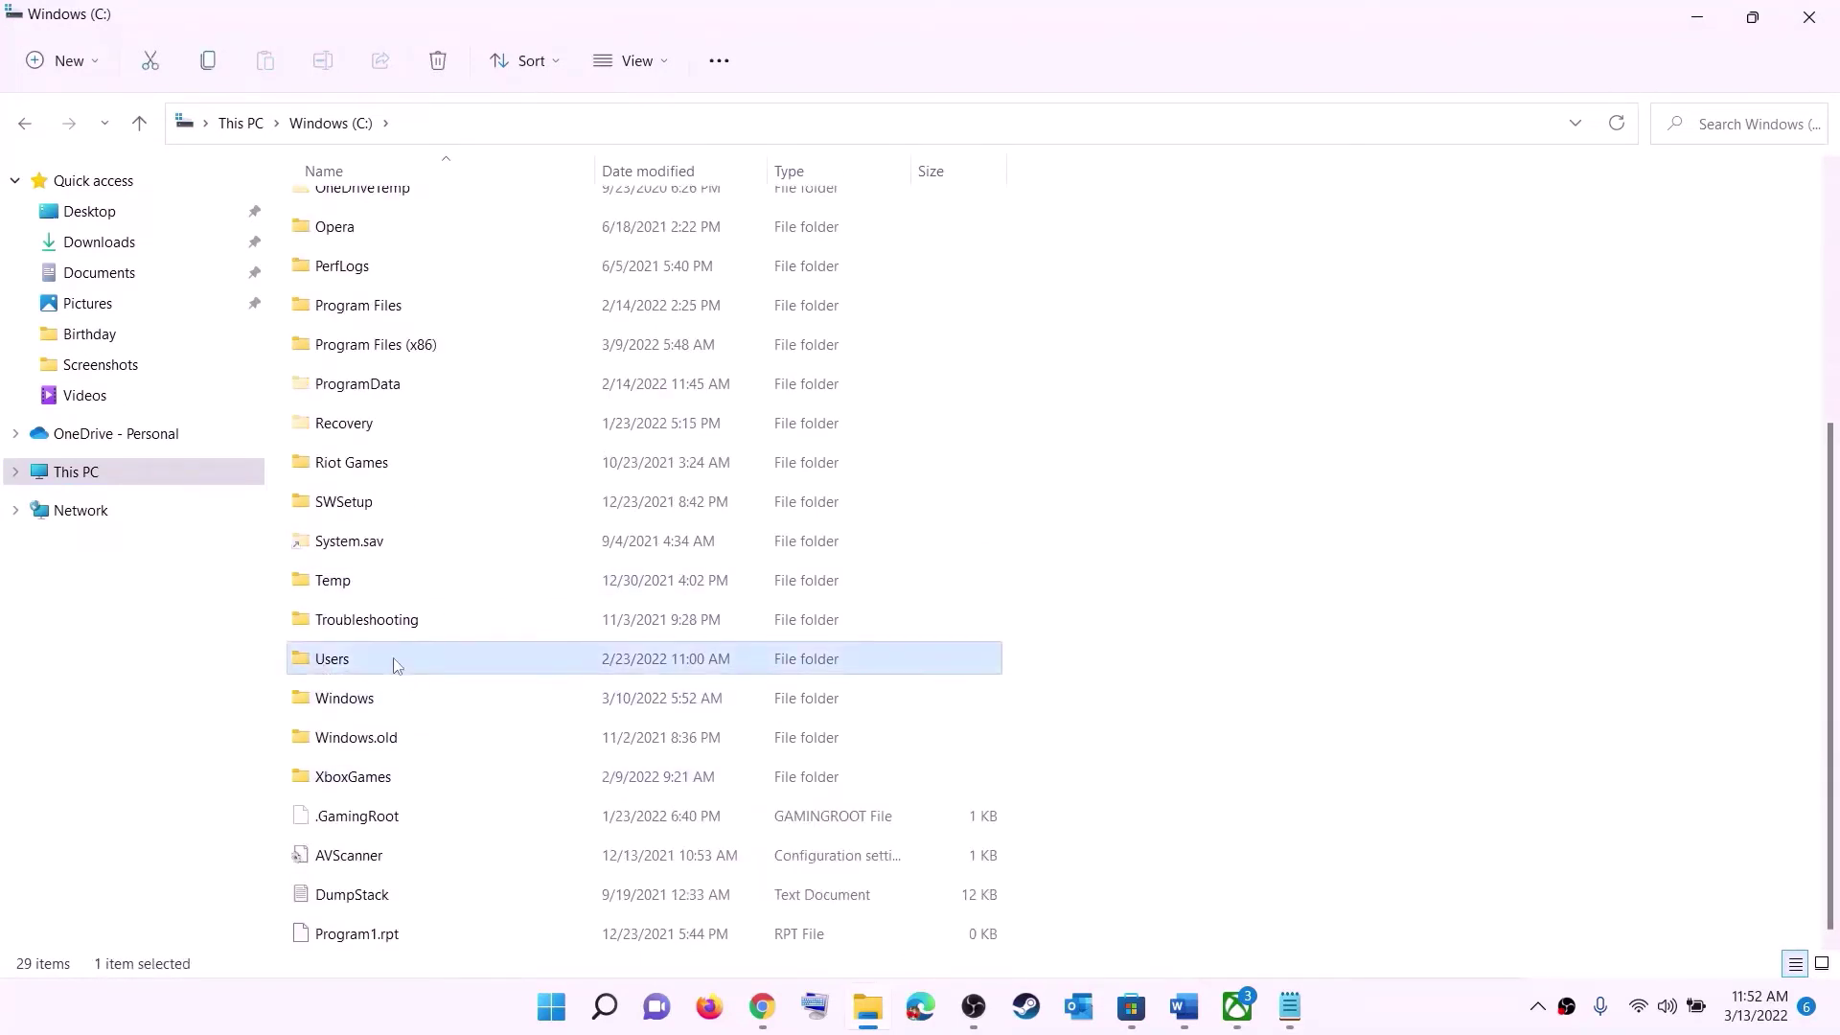
{"action": "double_click", "coordinate": [395, 661]}
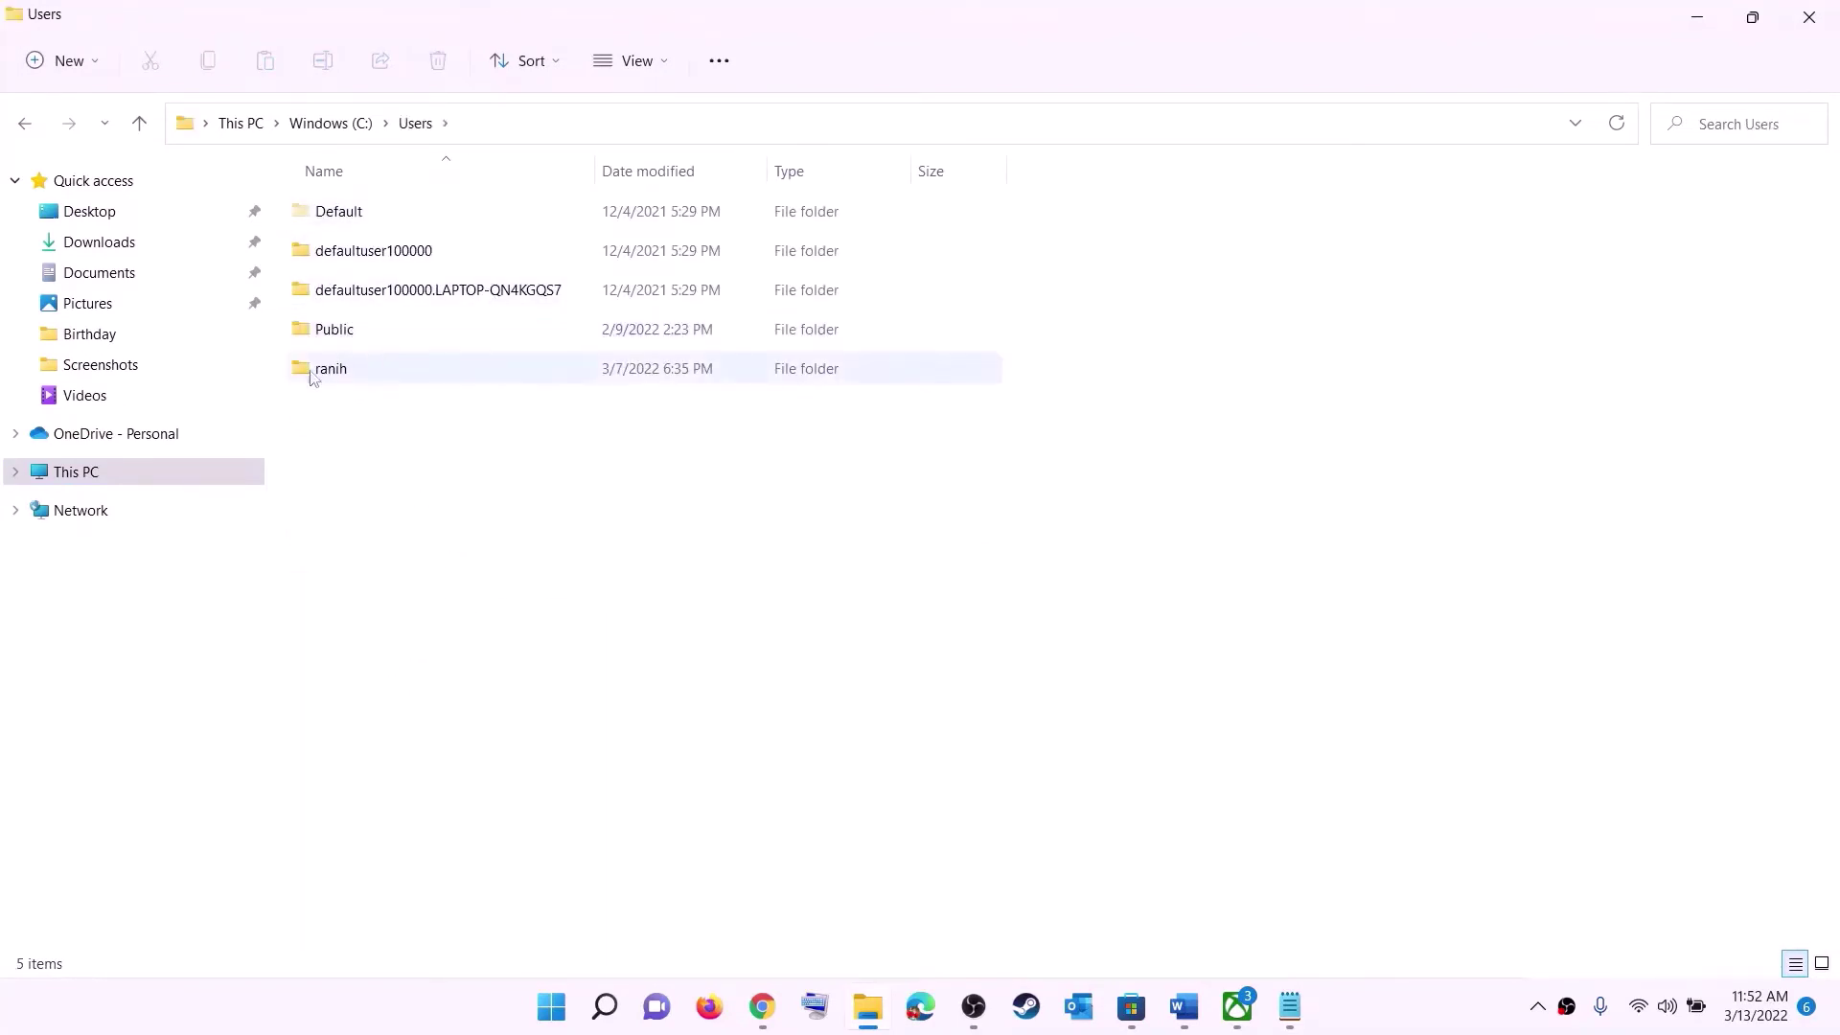
{"action": "double_click", "coordinate": [345, 376]}
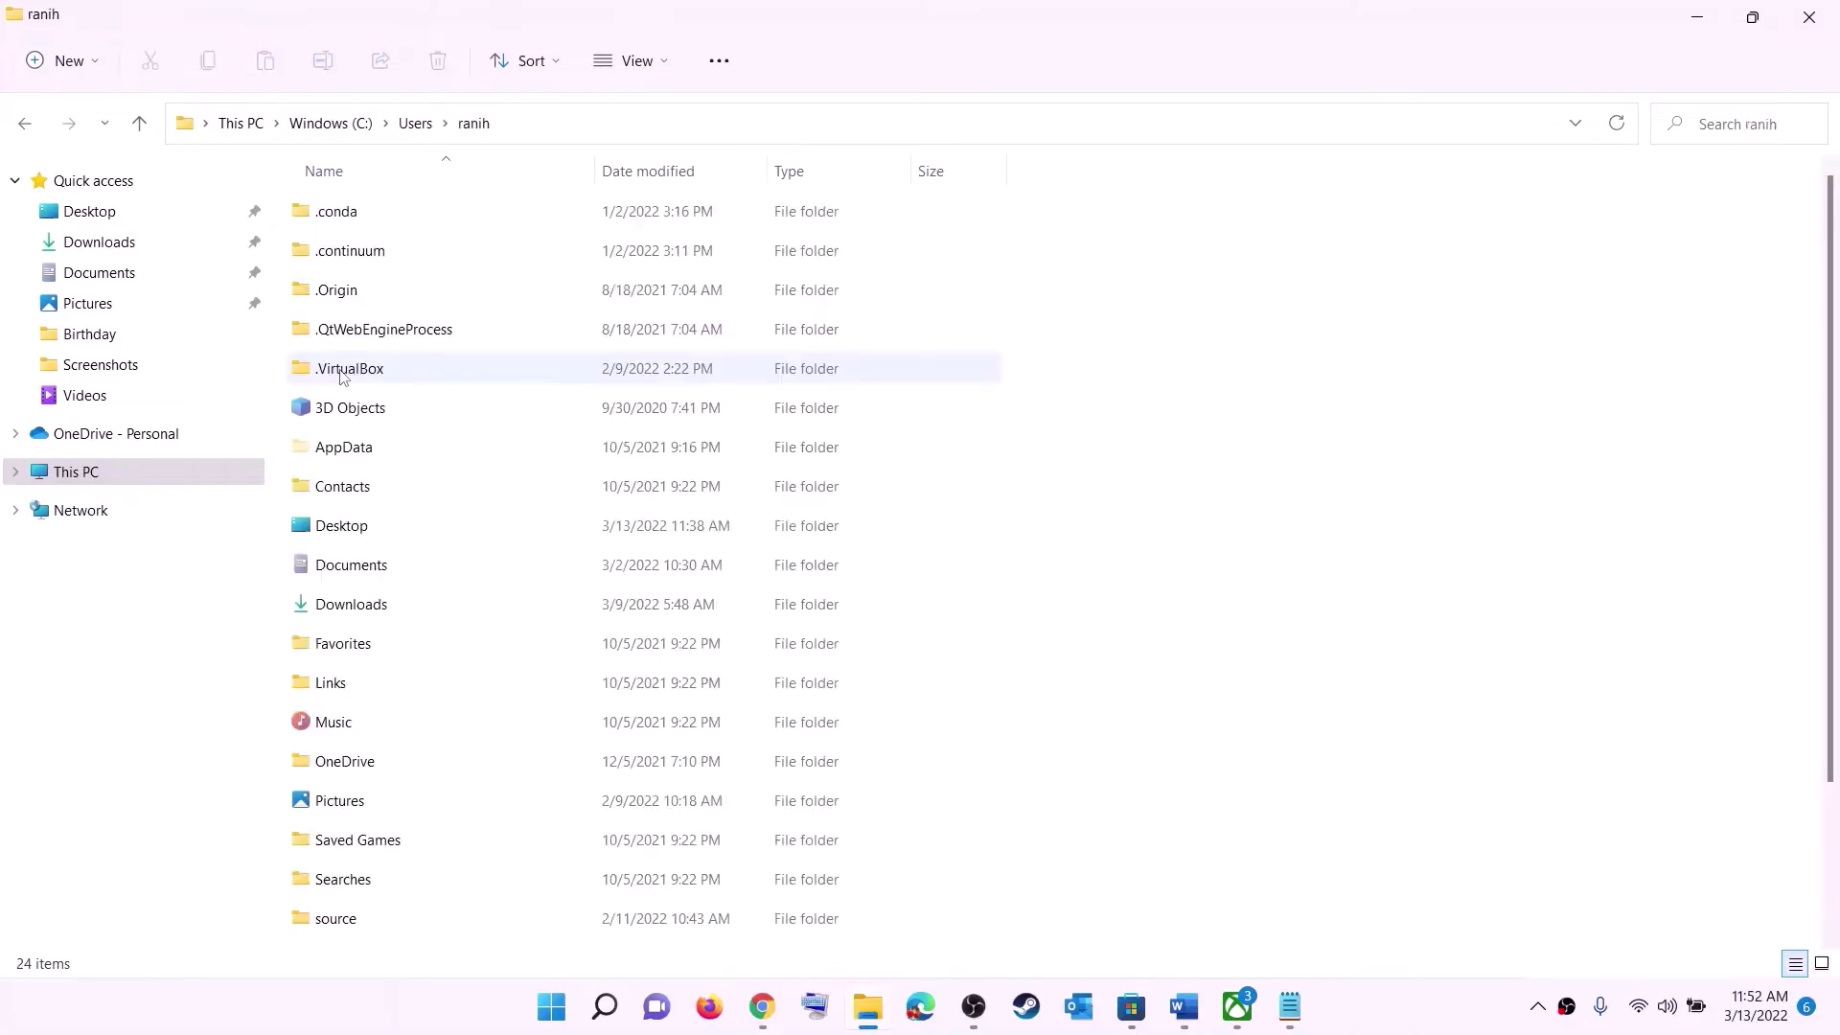
{"action": "left_click", "coordinate": [319, 446]}
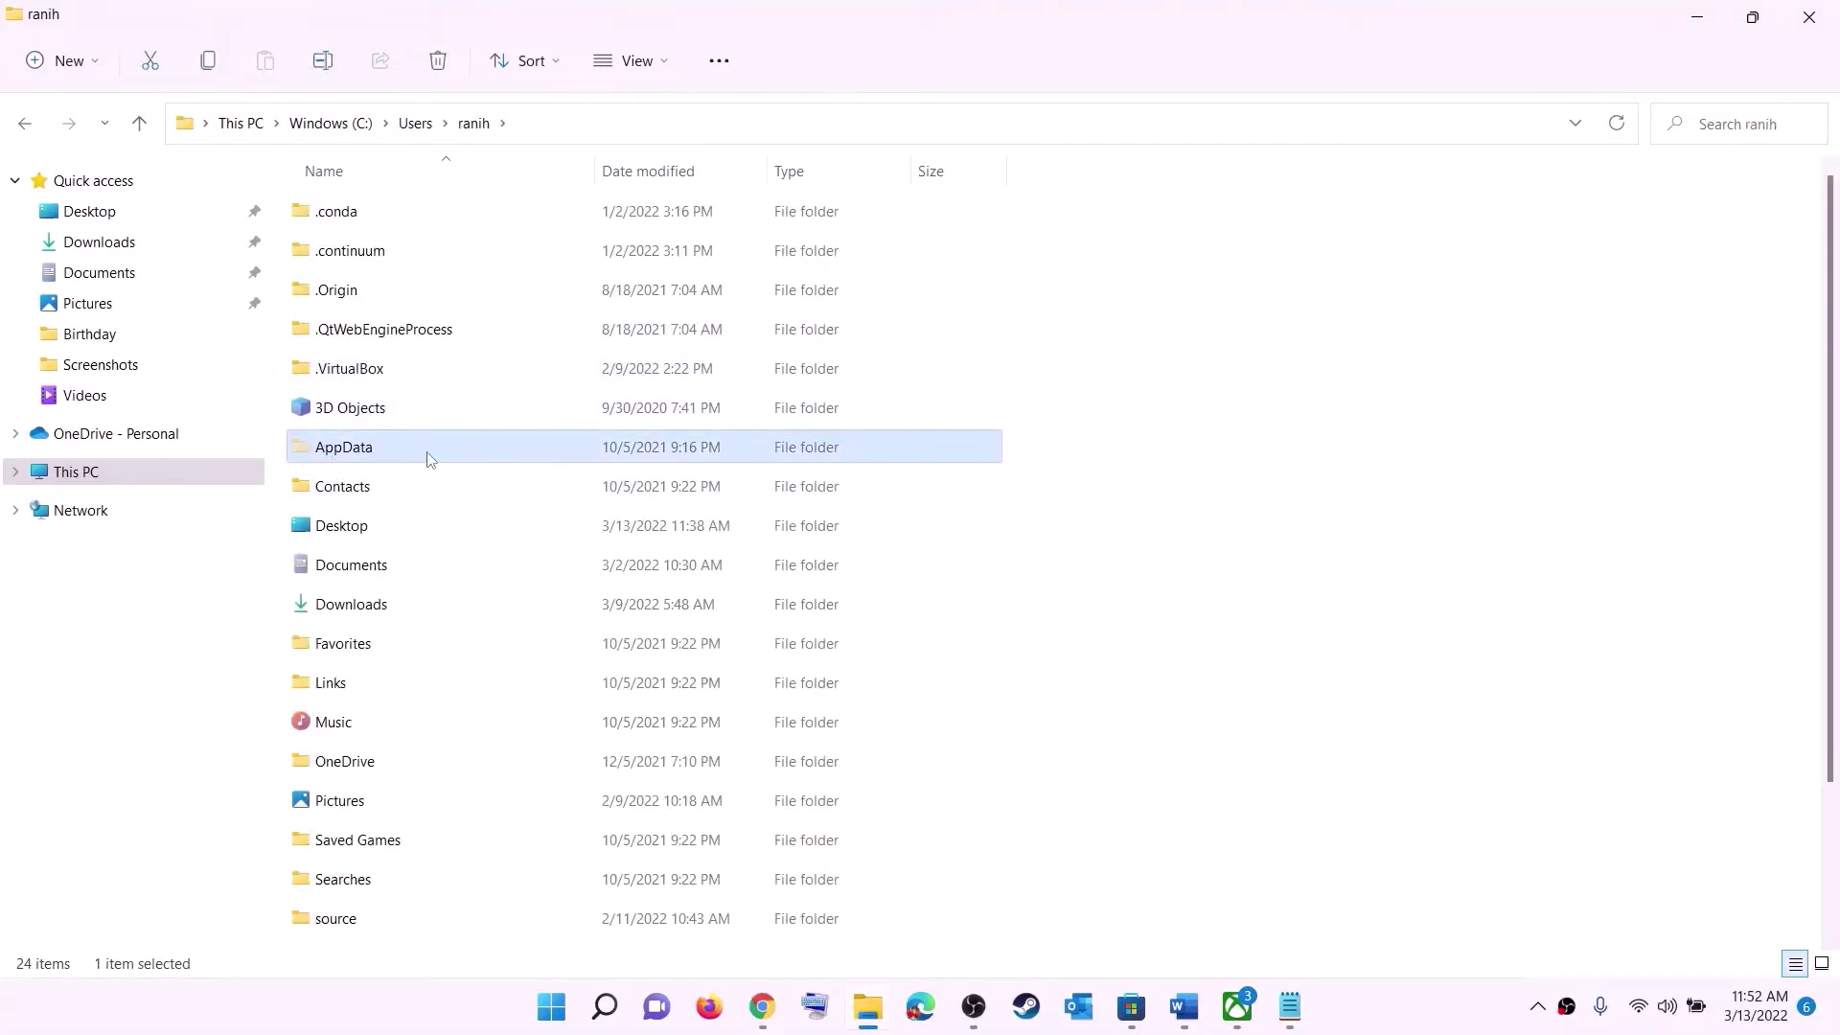
{"action": "left_click", "coordinate": [668, 66]}
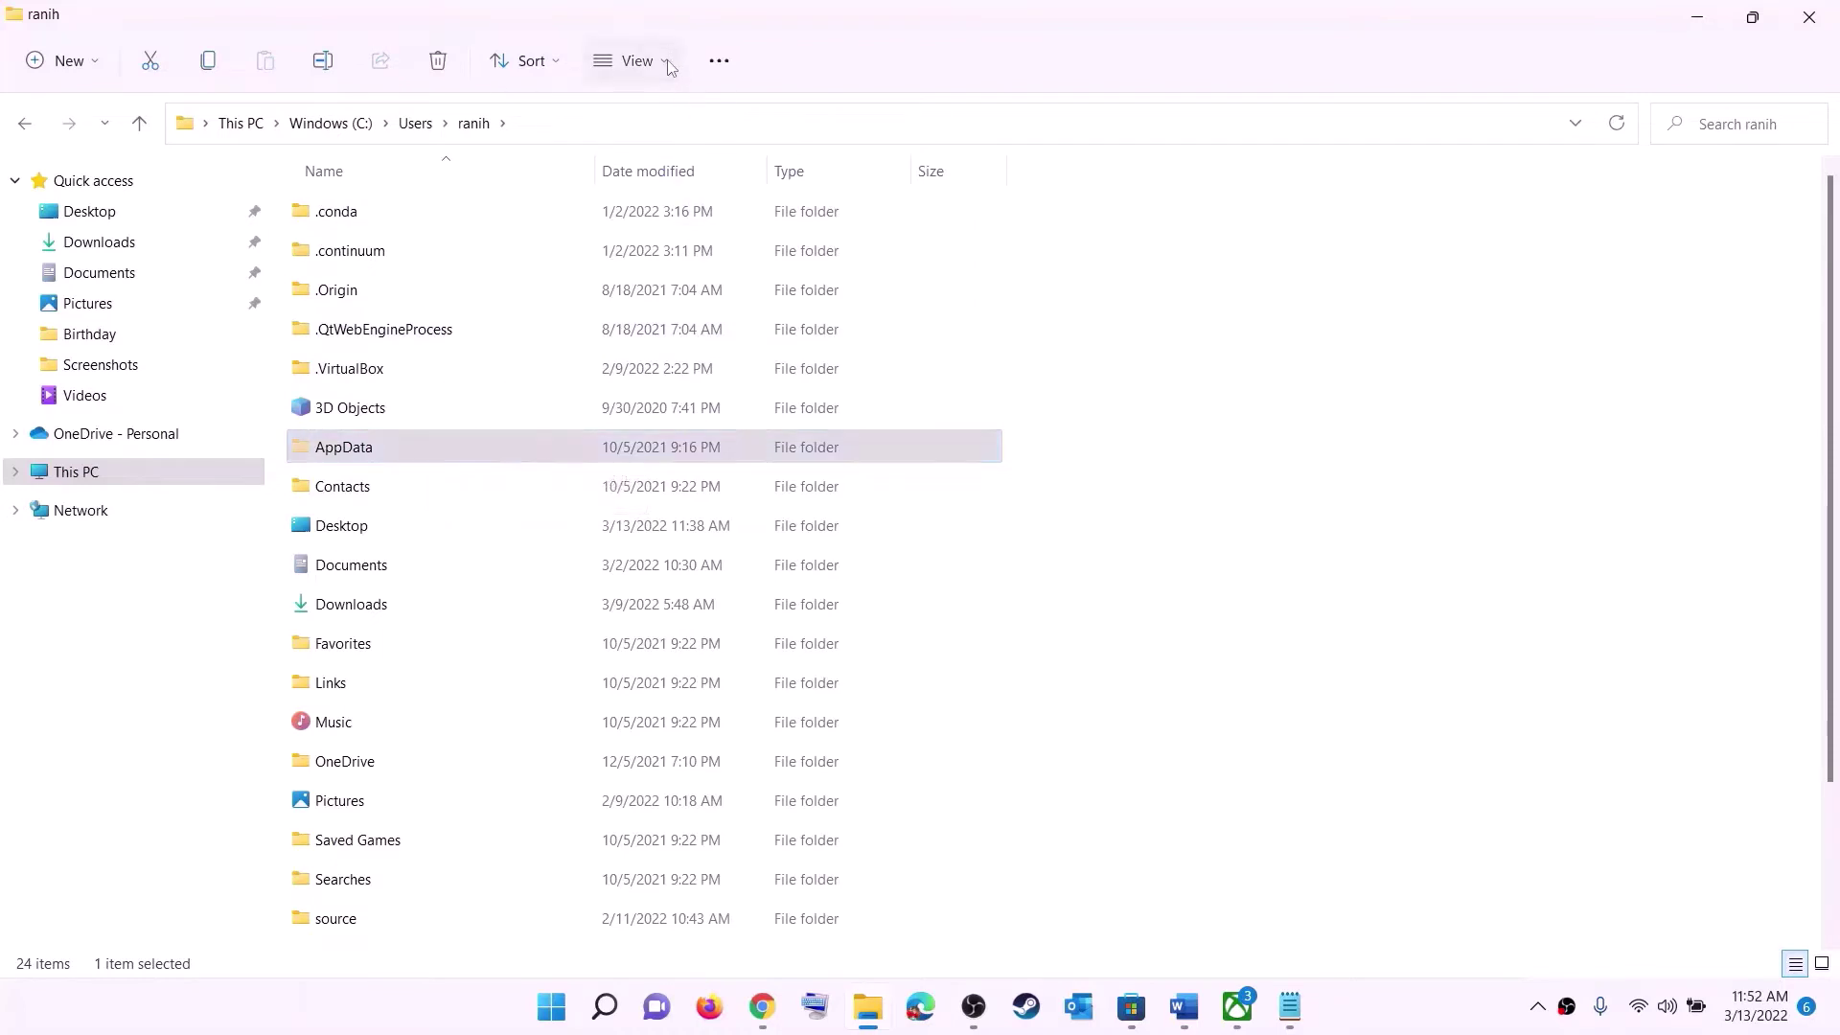
{"action": "mouse_move", "coordinate": [651, 469]}
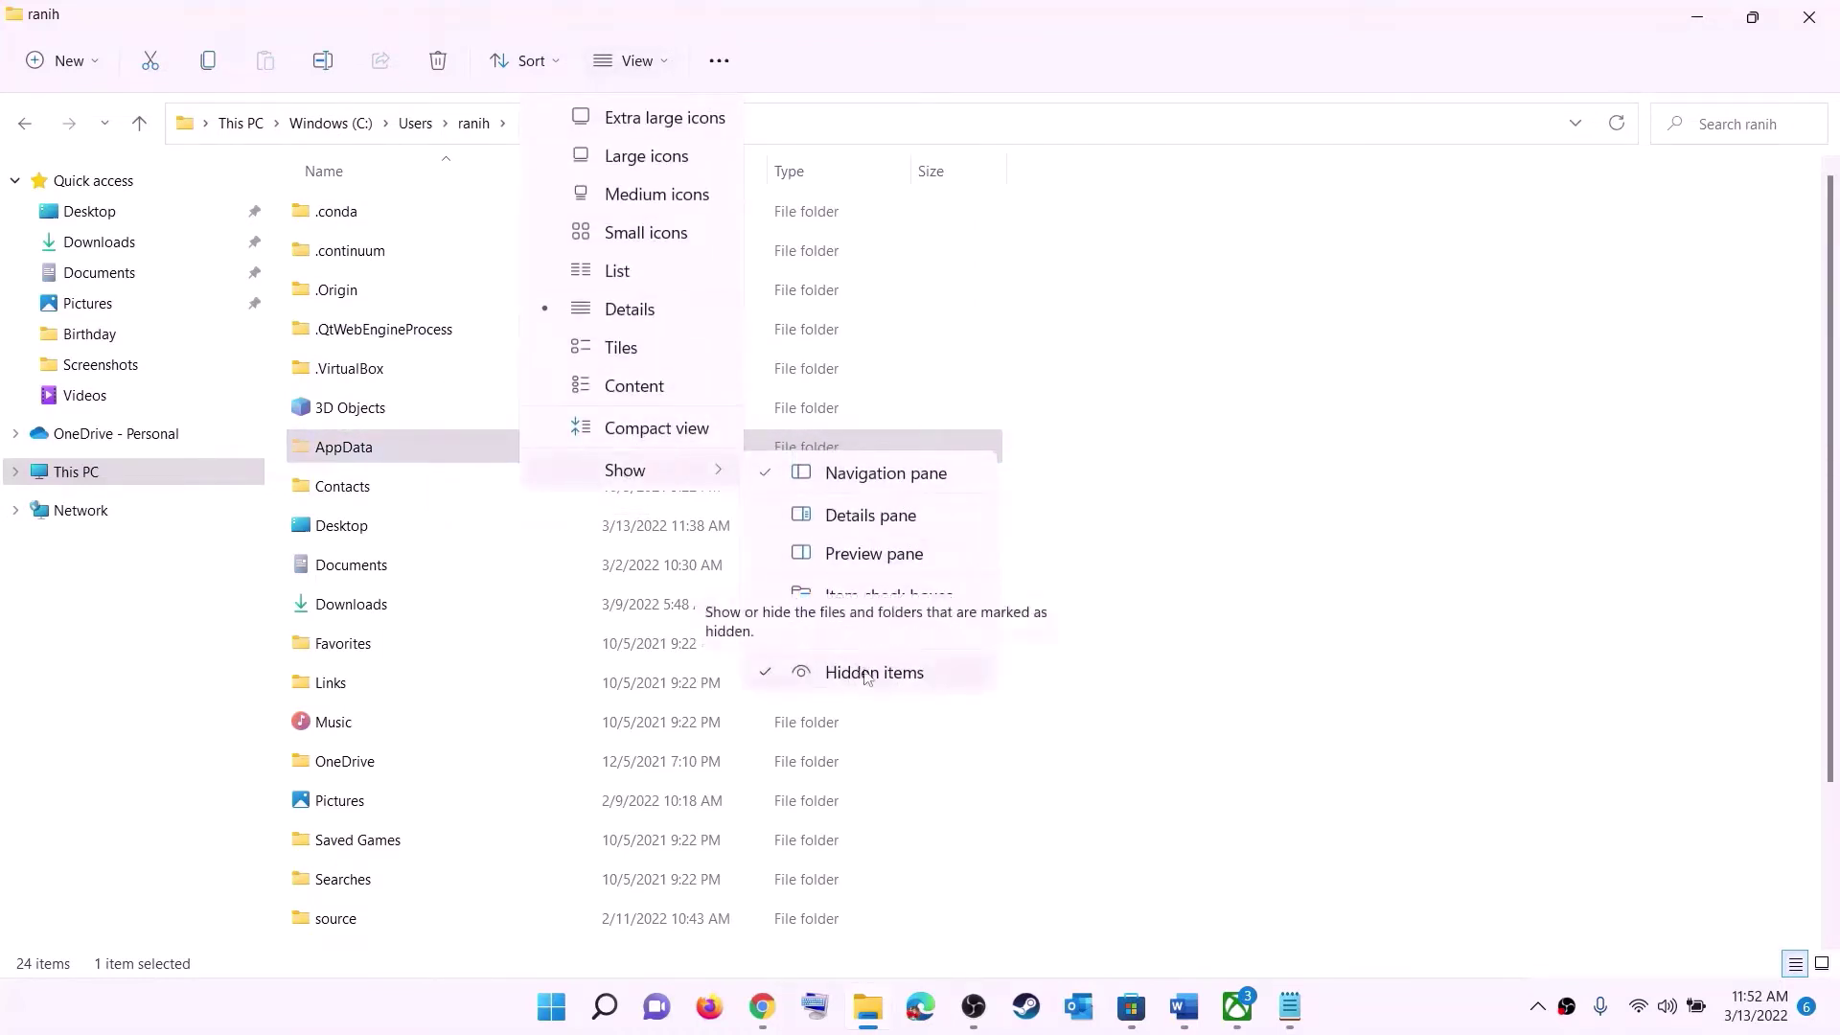
{"action": "left_click", "coordinate": [370, 454]}
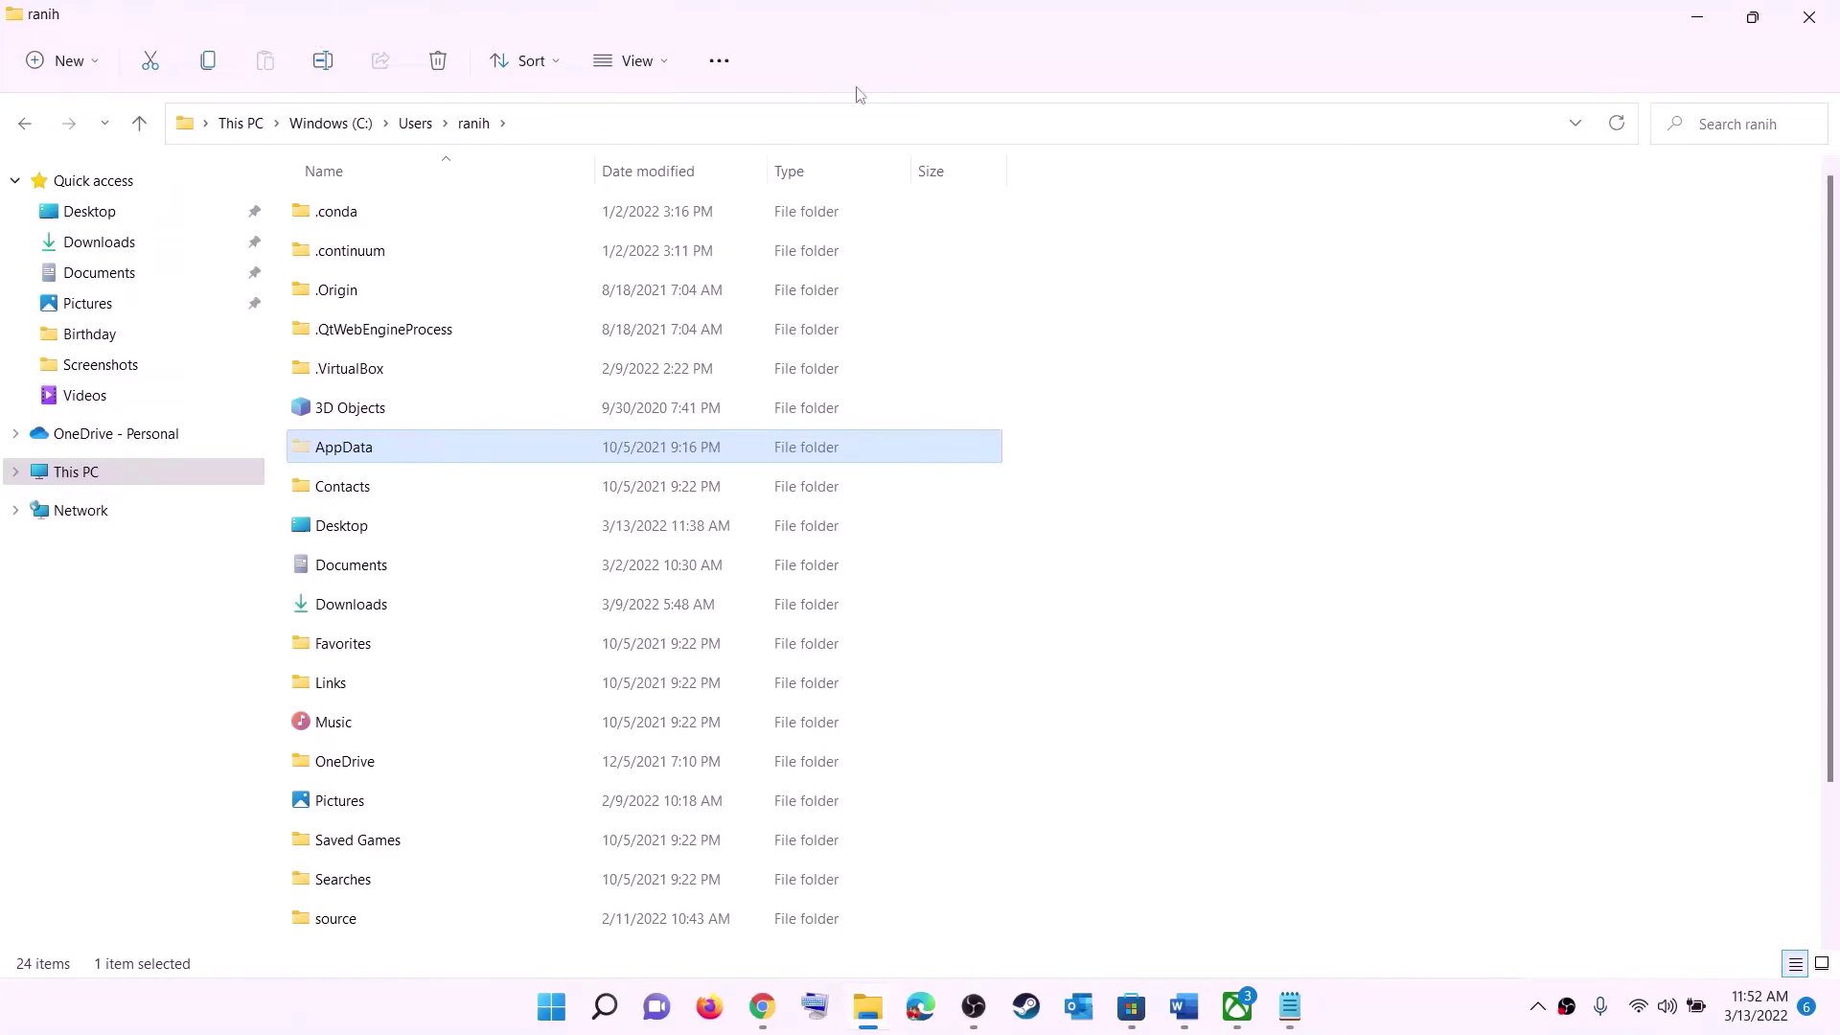
- Navigate from the profile folder into AppData\Local\Packages
{"action": "left_click", "coordinate": [422, 452]}
{"action": "key", "text": "Escape"}
{"action": "double_click", "coordinate": [419, 456]}
{"action": "left_click", "coordinate": [359, 211]}
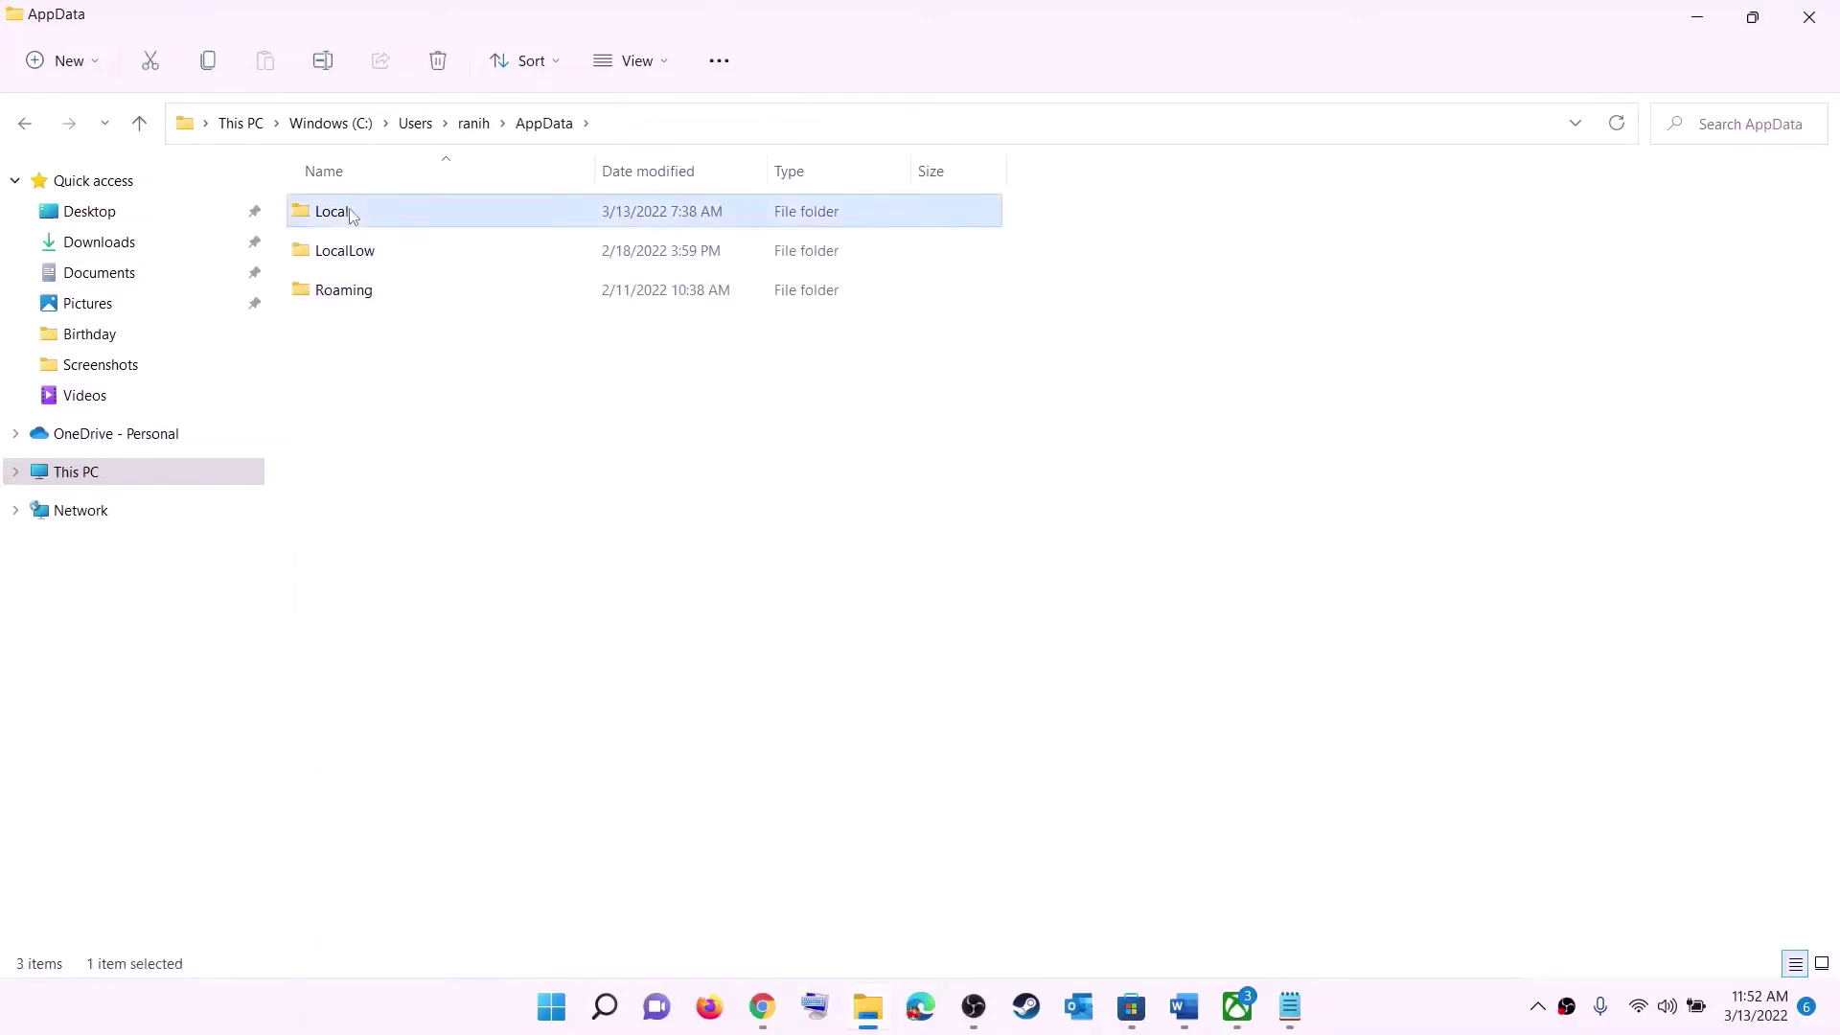
{"action": "double_click", "coordinate": [370, 210]}
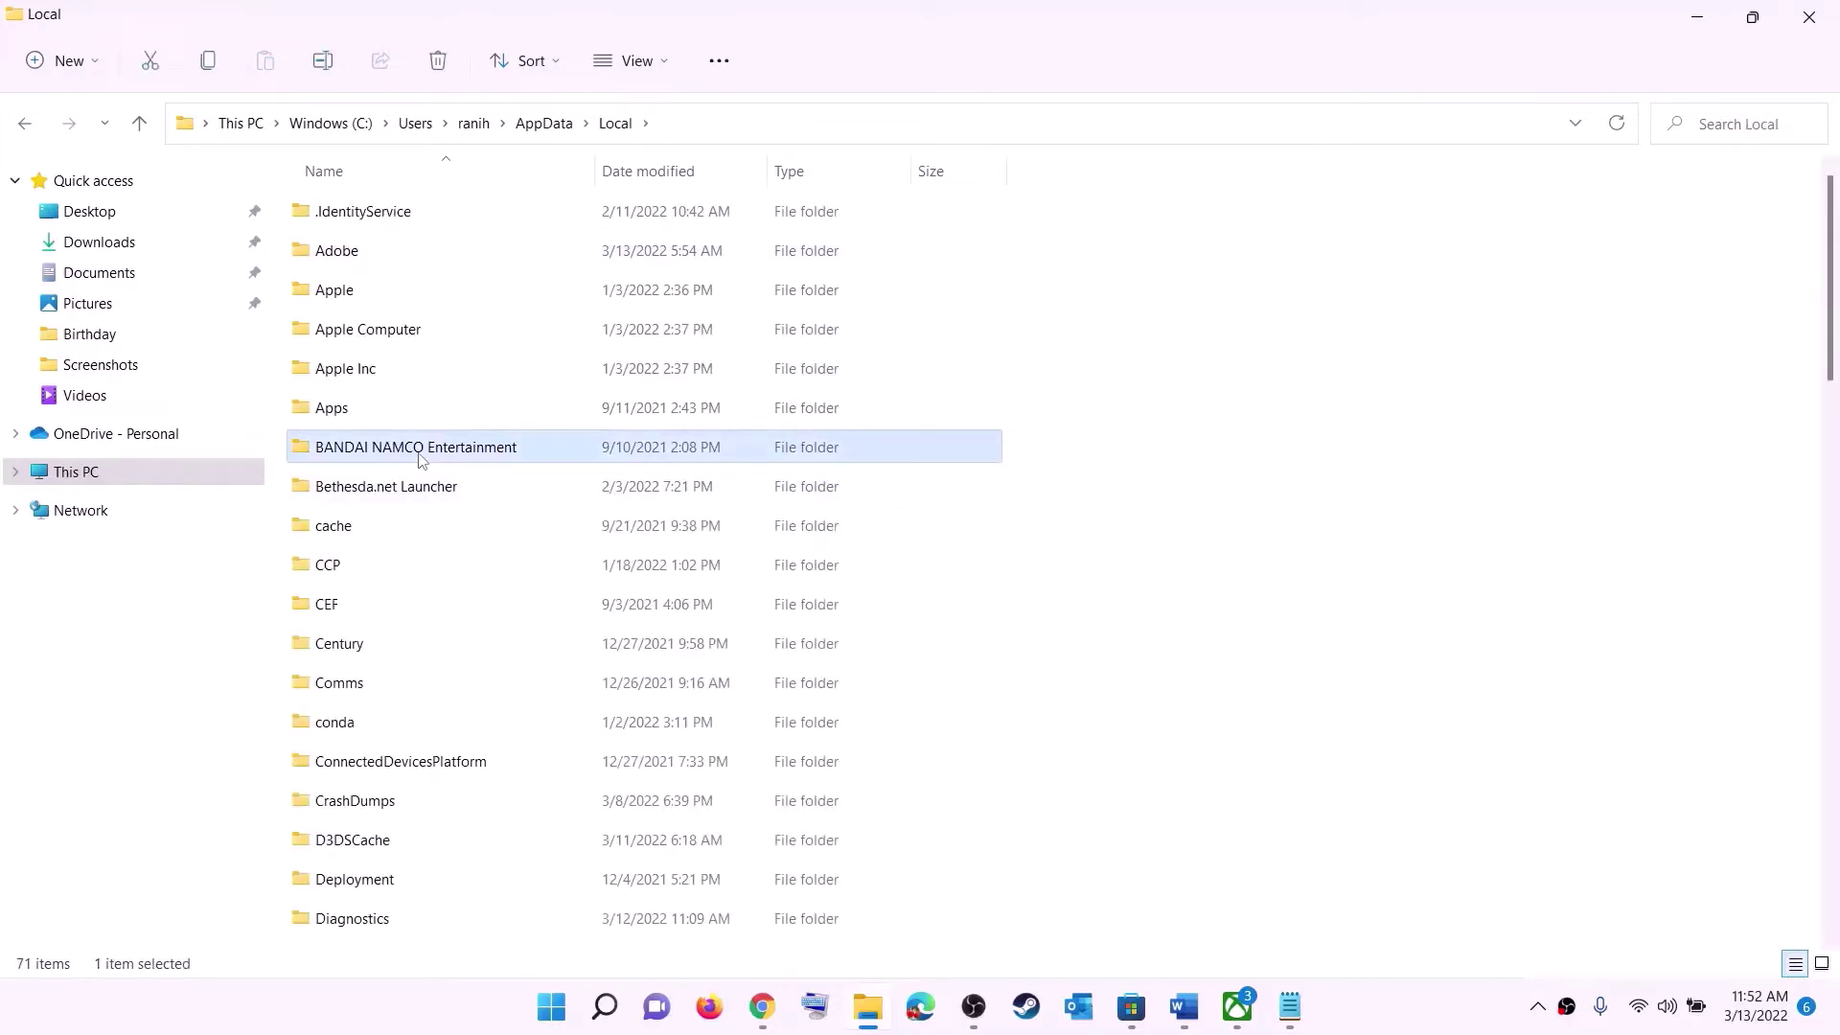
{"action": "key", "text": "p"}
{"action": "left_click", "coordinate": [392, 218]}
{"action": "key", "text": "Escape"}
{"action": "double_click", "coordinate": [427, 204]}
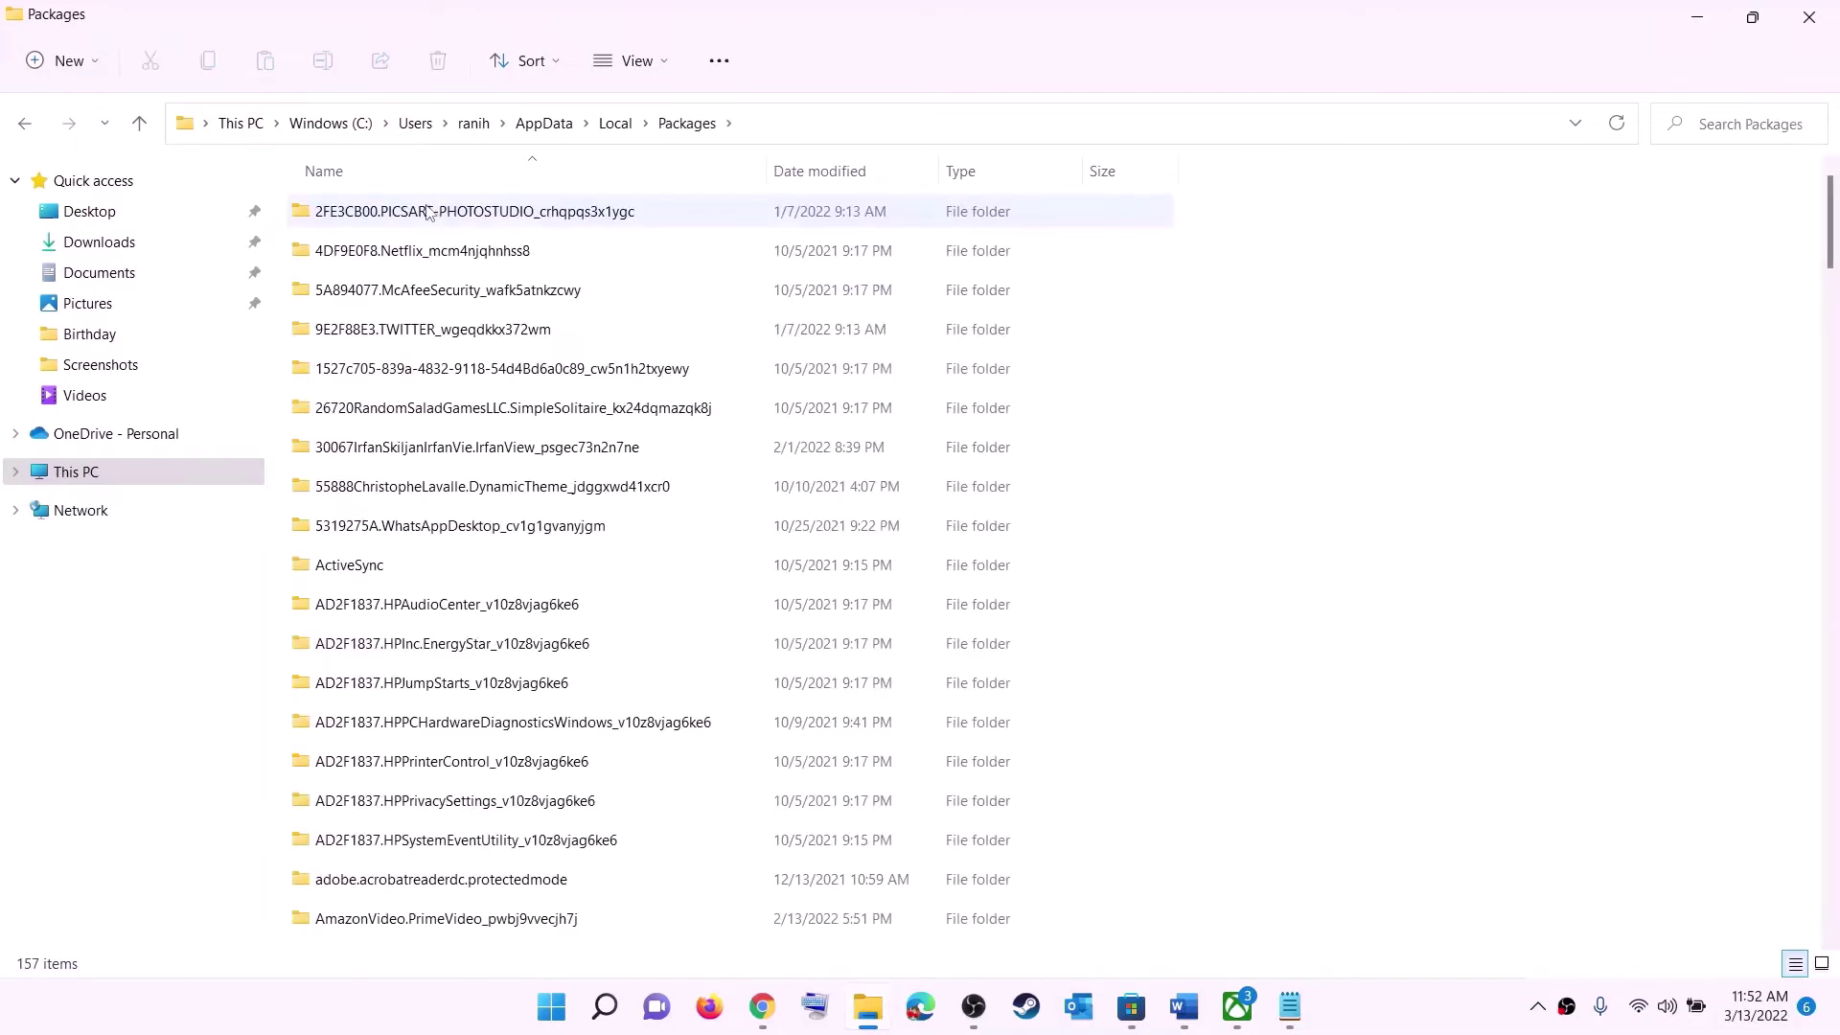
- Open Microsoft.WindowsStore_8wekyb3d8bbwe and delete its LocalCache folder
{"action": "scroll", "coordinate": [536, 585], "scroll_direction": "down", "scroll_amount": 13}
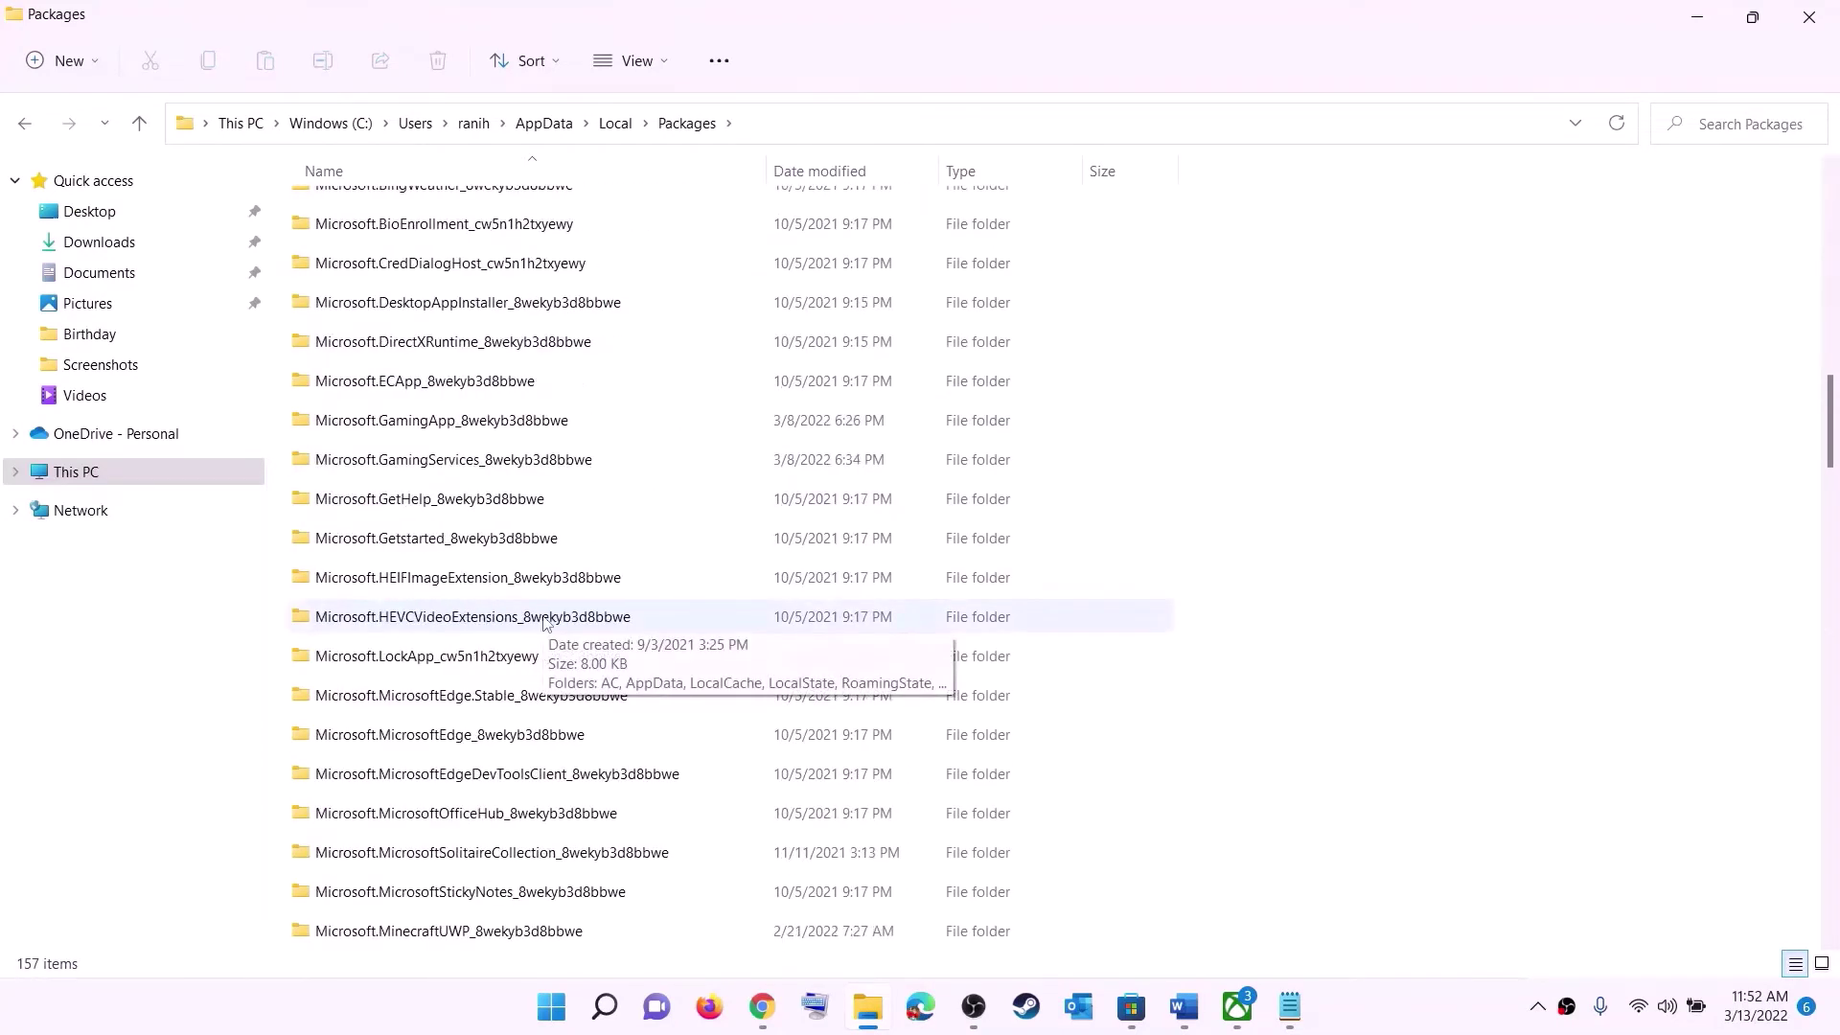
{"action": "scroll", "coordinate": [544, 623], "scroll_direction": "down", "scroll_amount": 15}
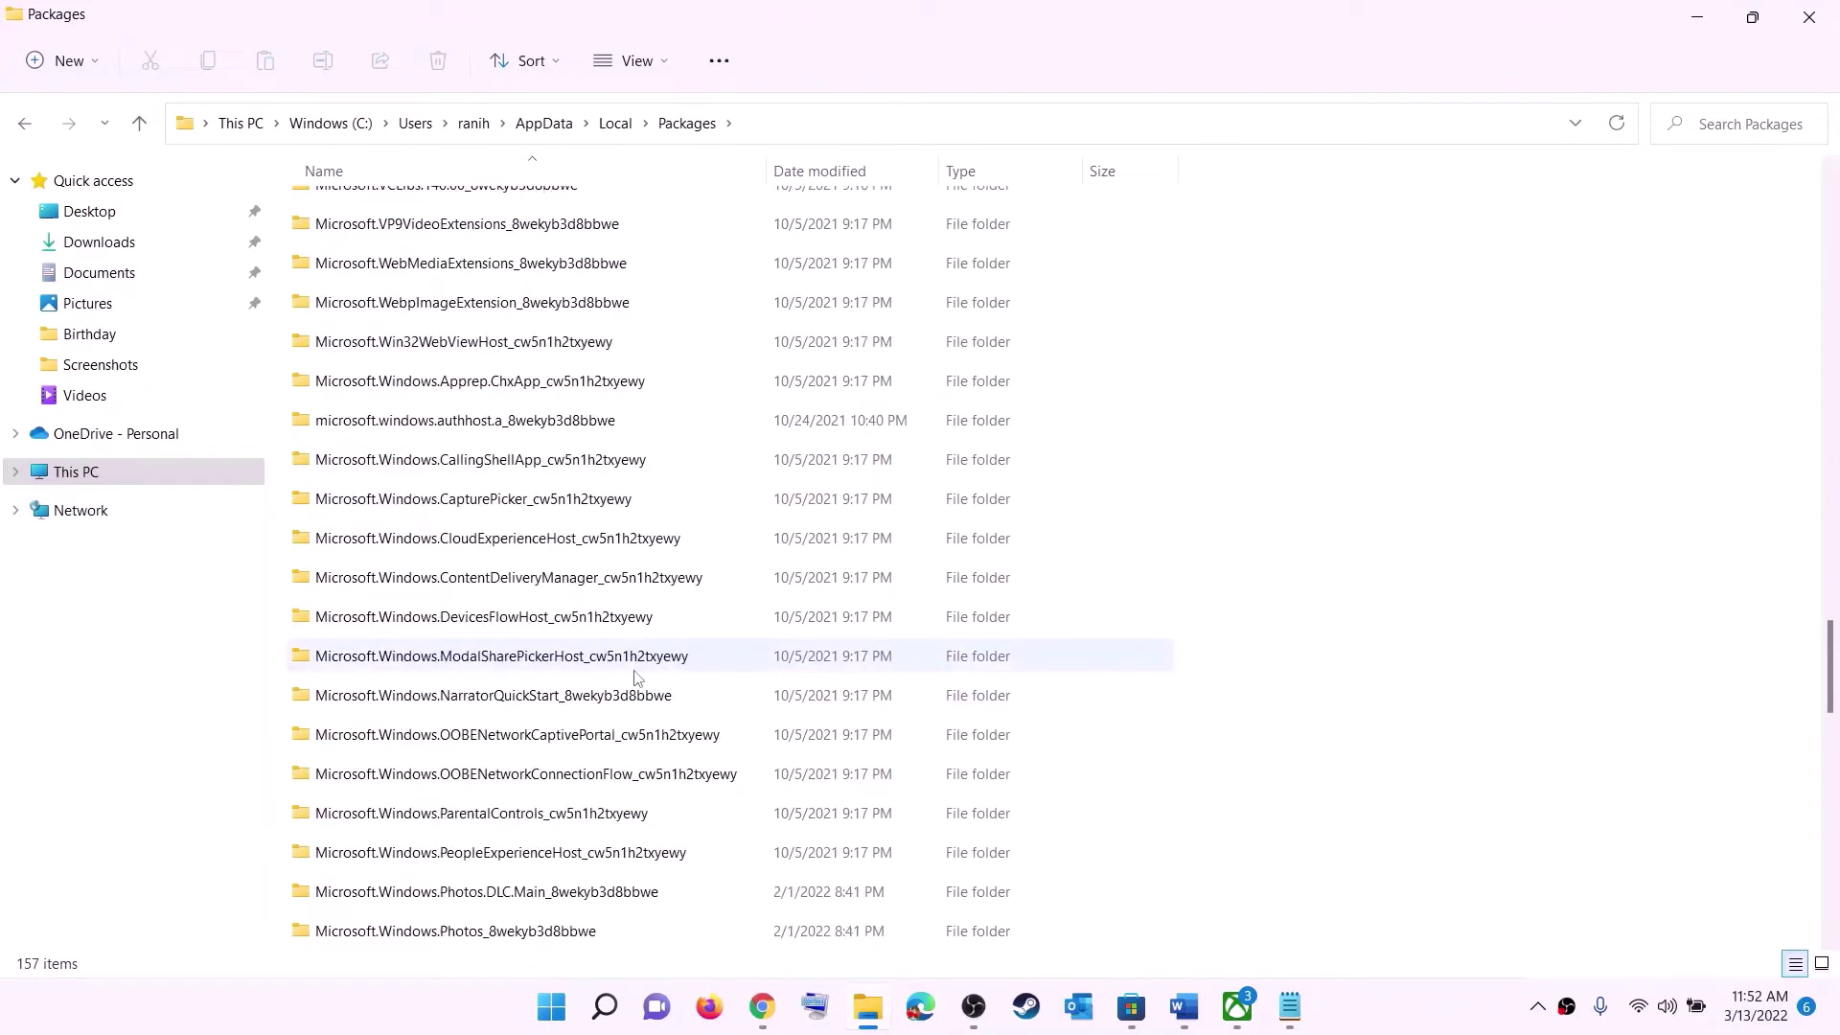
{"action": "scroll", "coordinate": [637, 676], "scroll_direction": "down", "scroll_amount": 6}
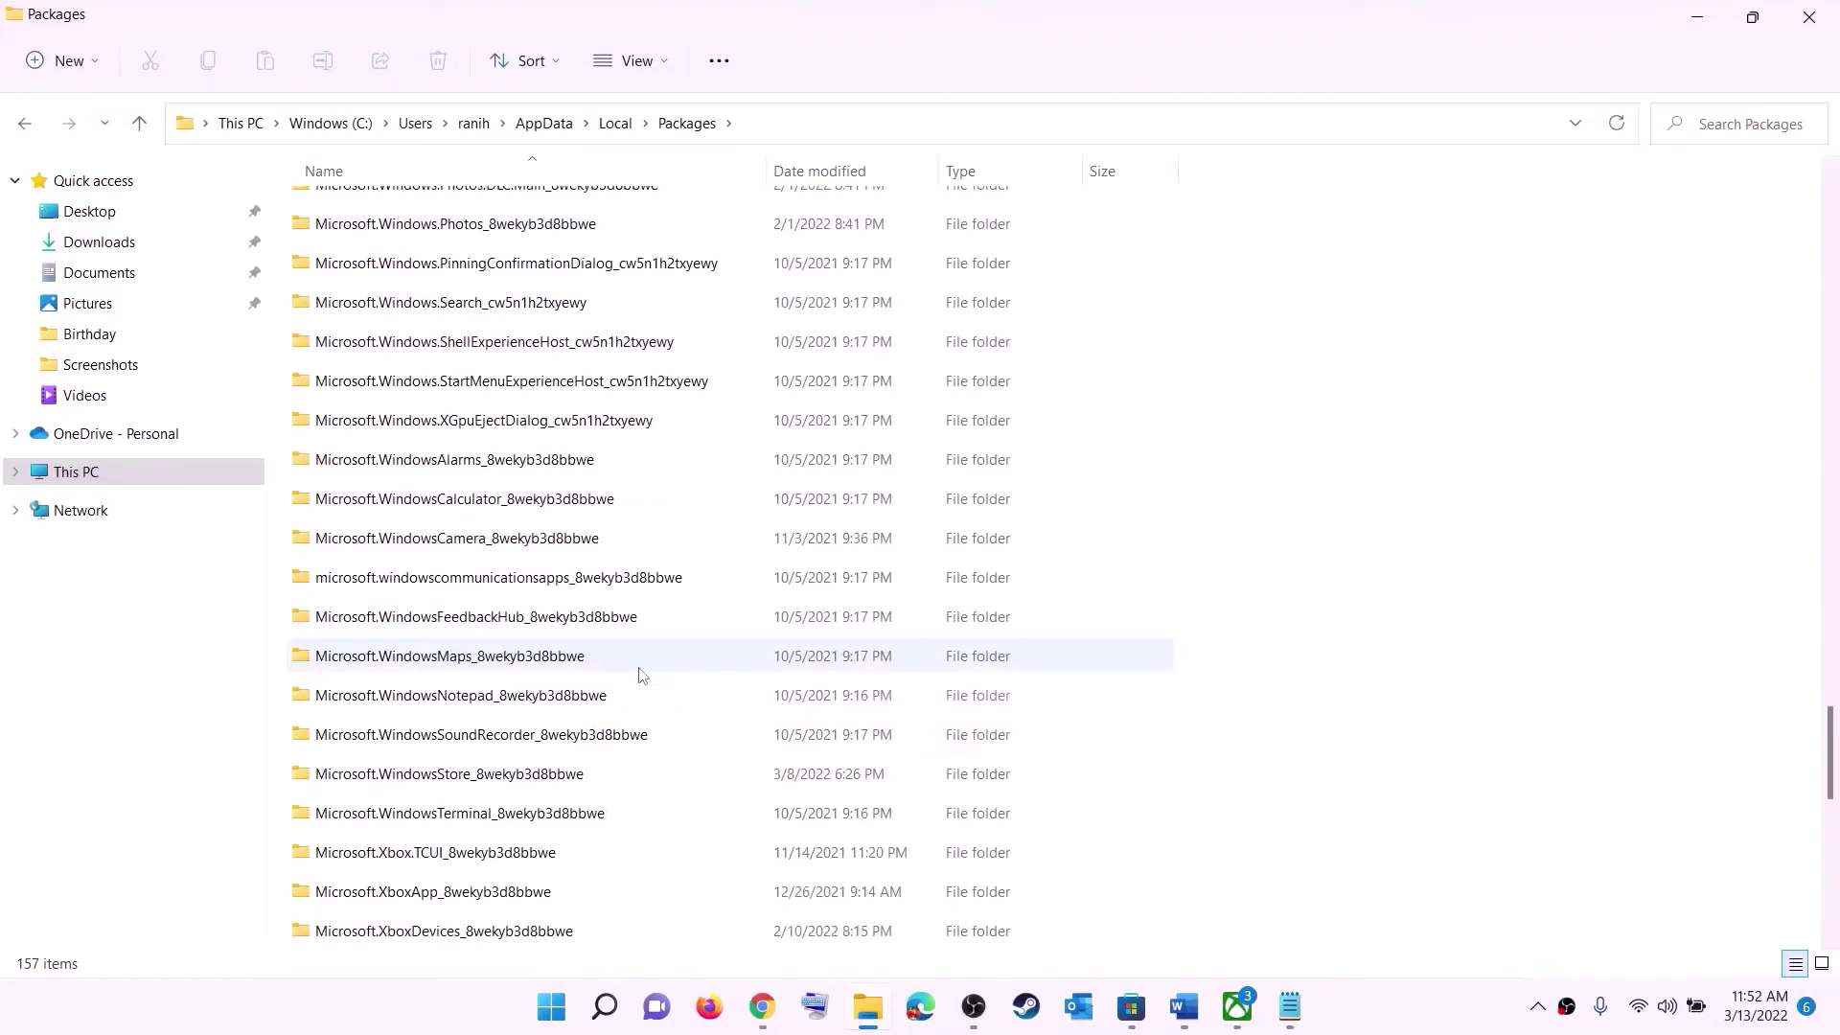
{"action": "left_click", "coordinate": [354, 778]}
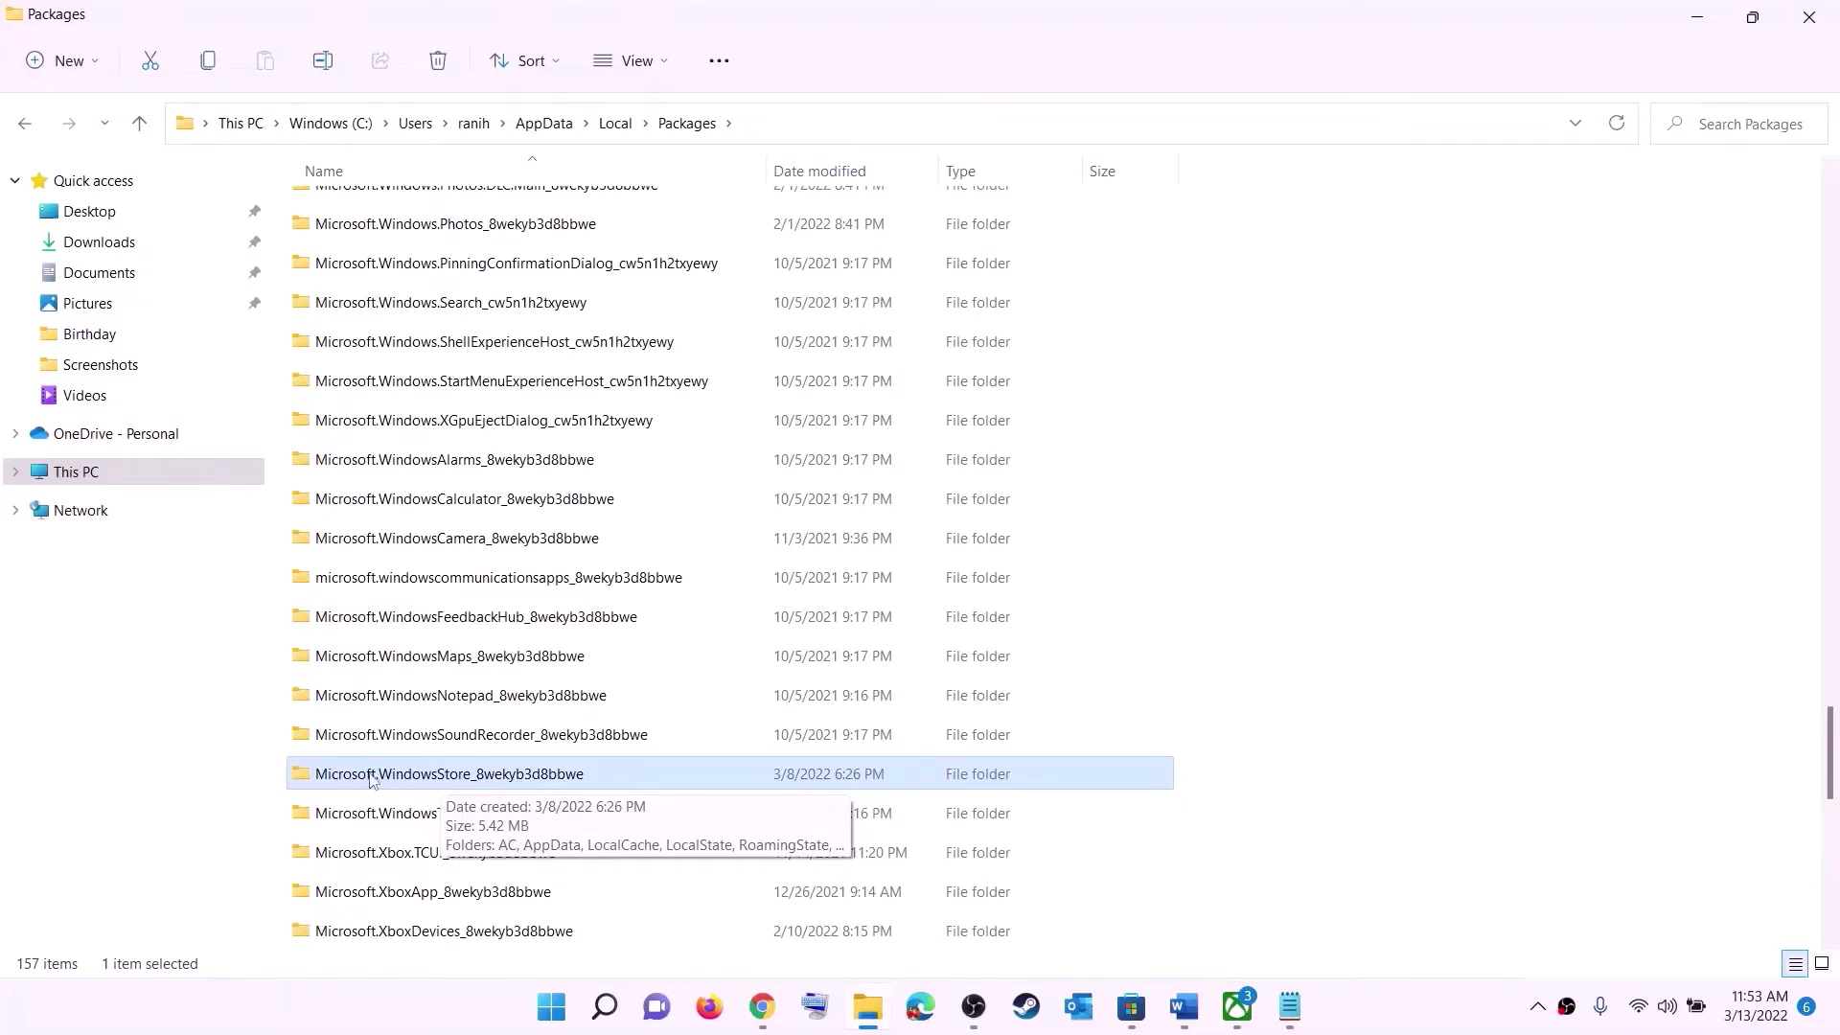
{"action": "left_click", "coordinate": [674, 783]}
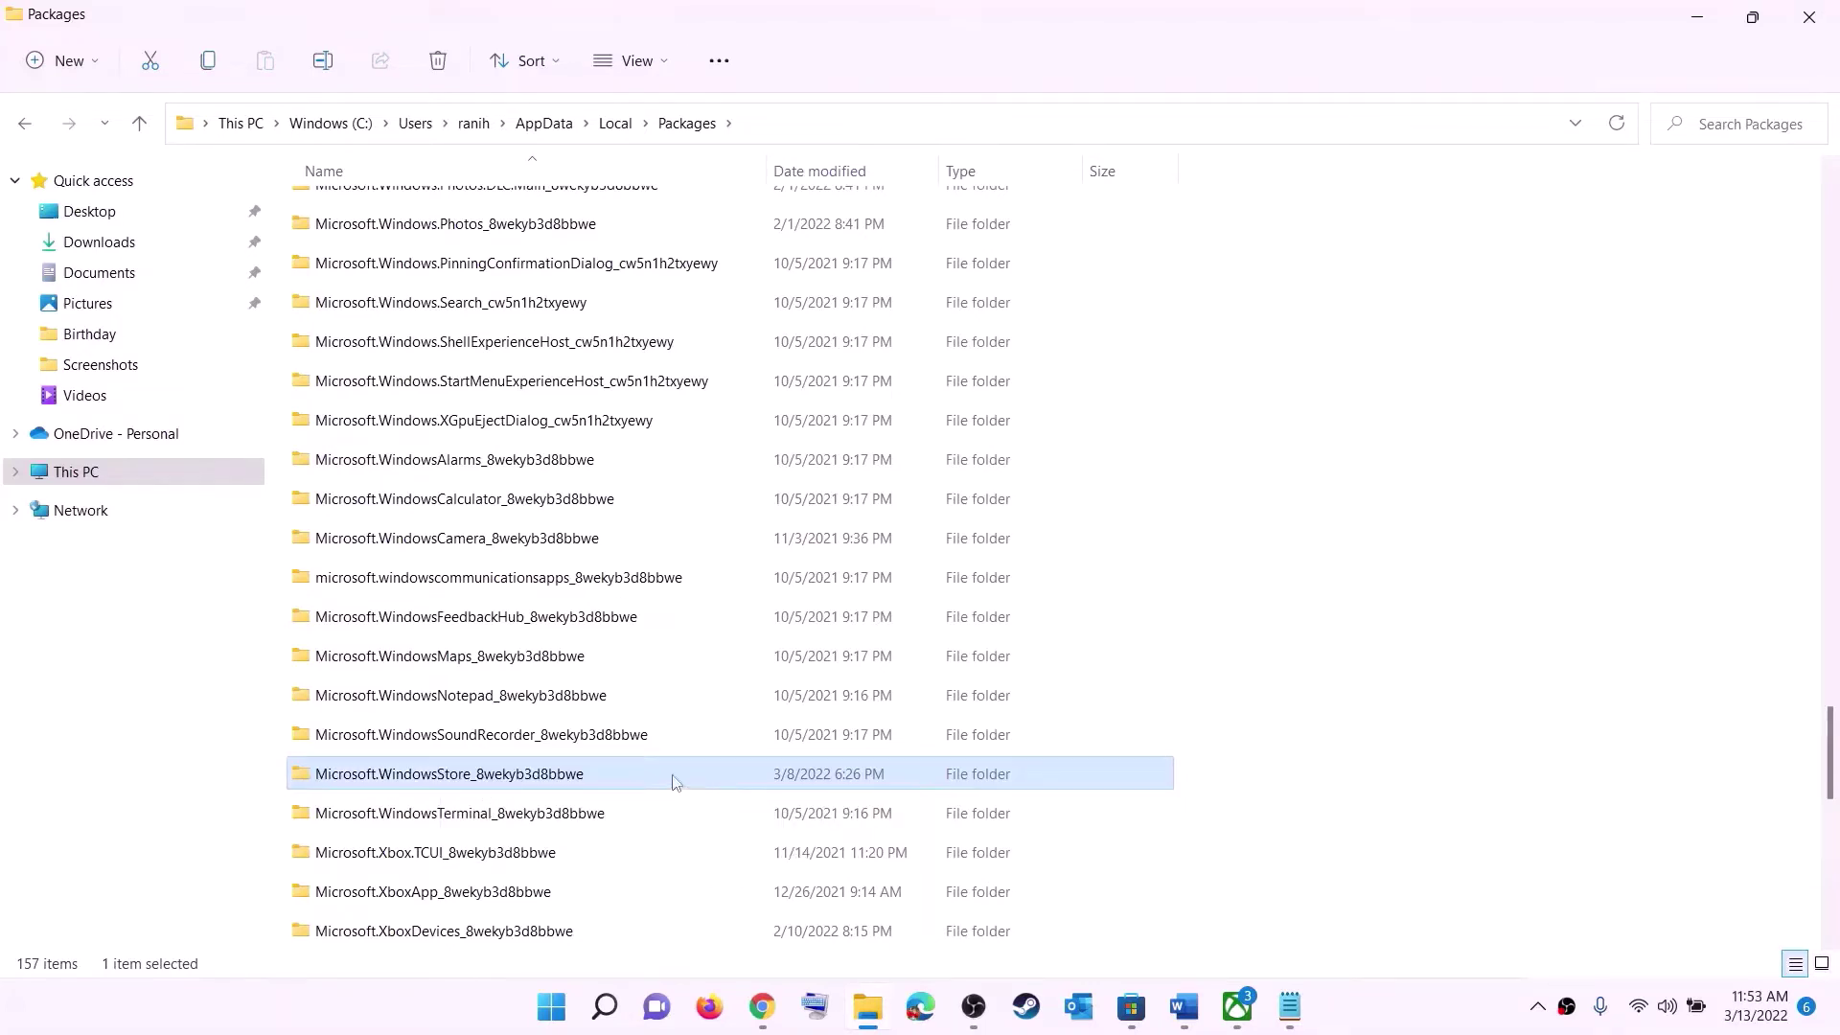
{"action": "left_click", "coordinate": [517, 771]}
{"action": "double_click", "coordinate": [649, 780]}
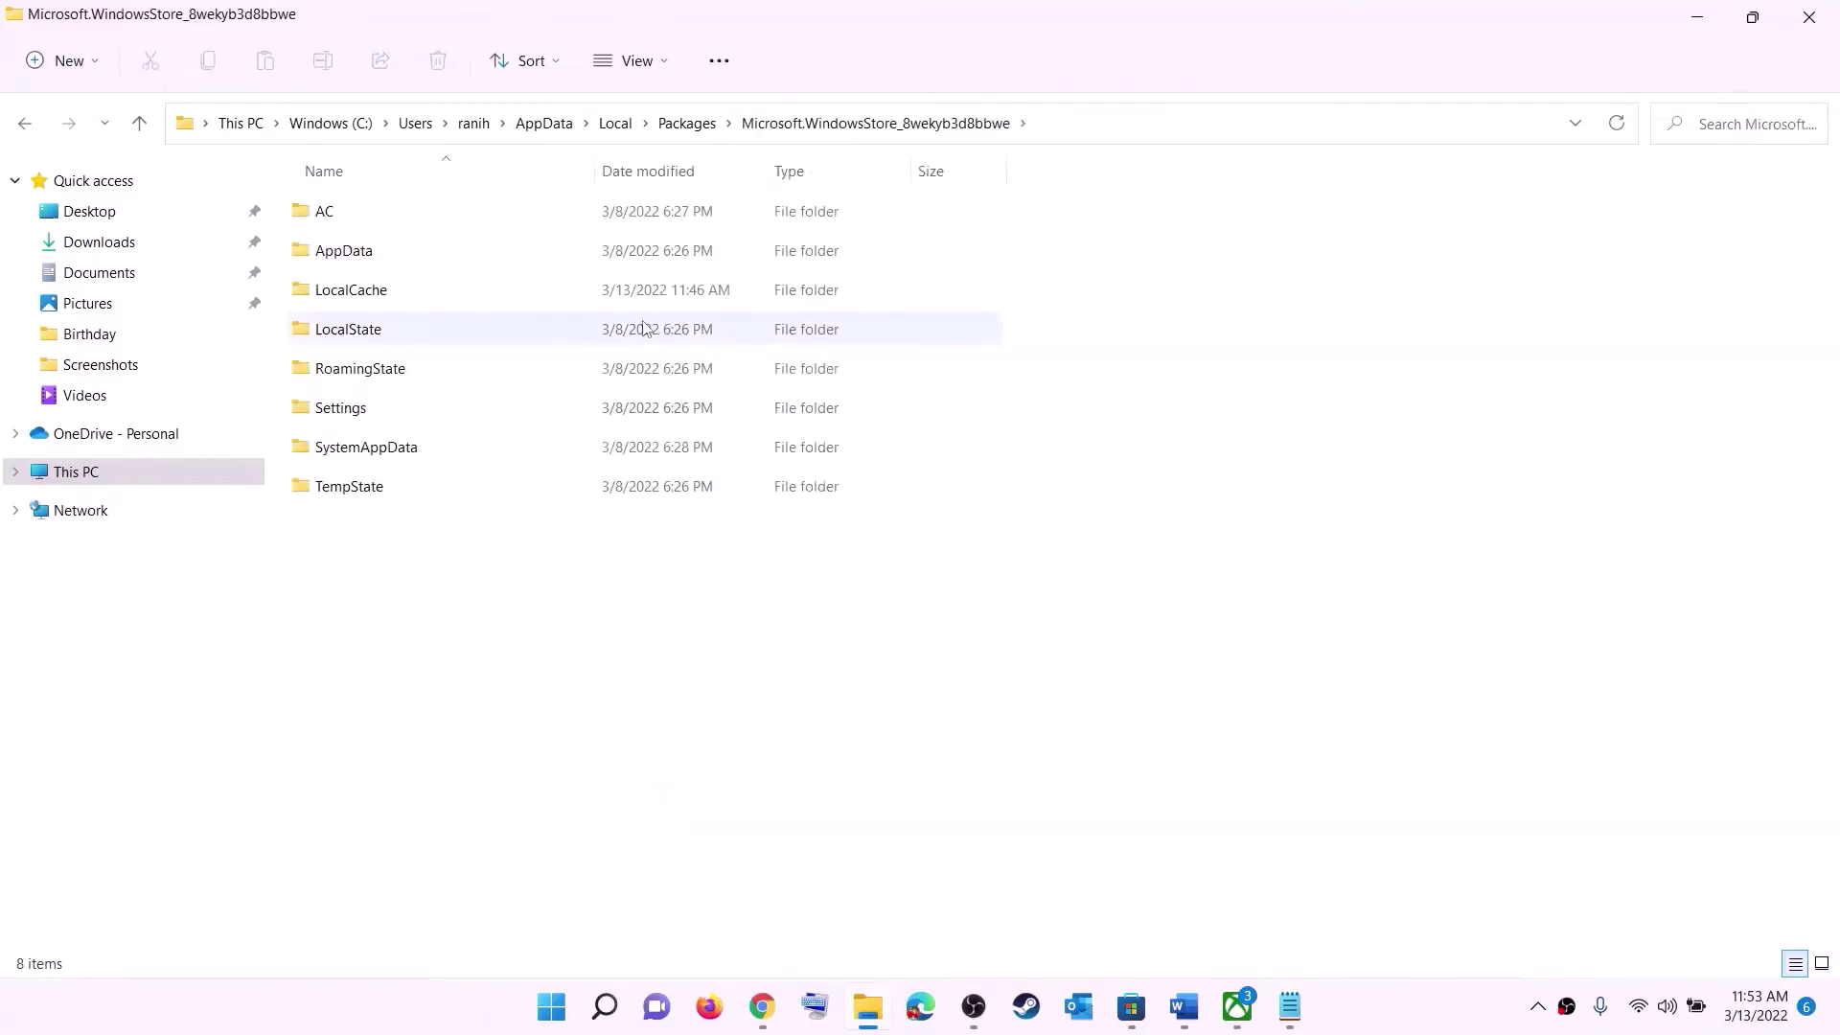
{"action": "left_click", "coordinate": [350, 294]}
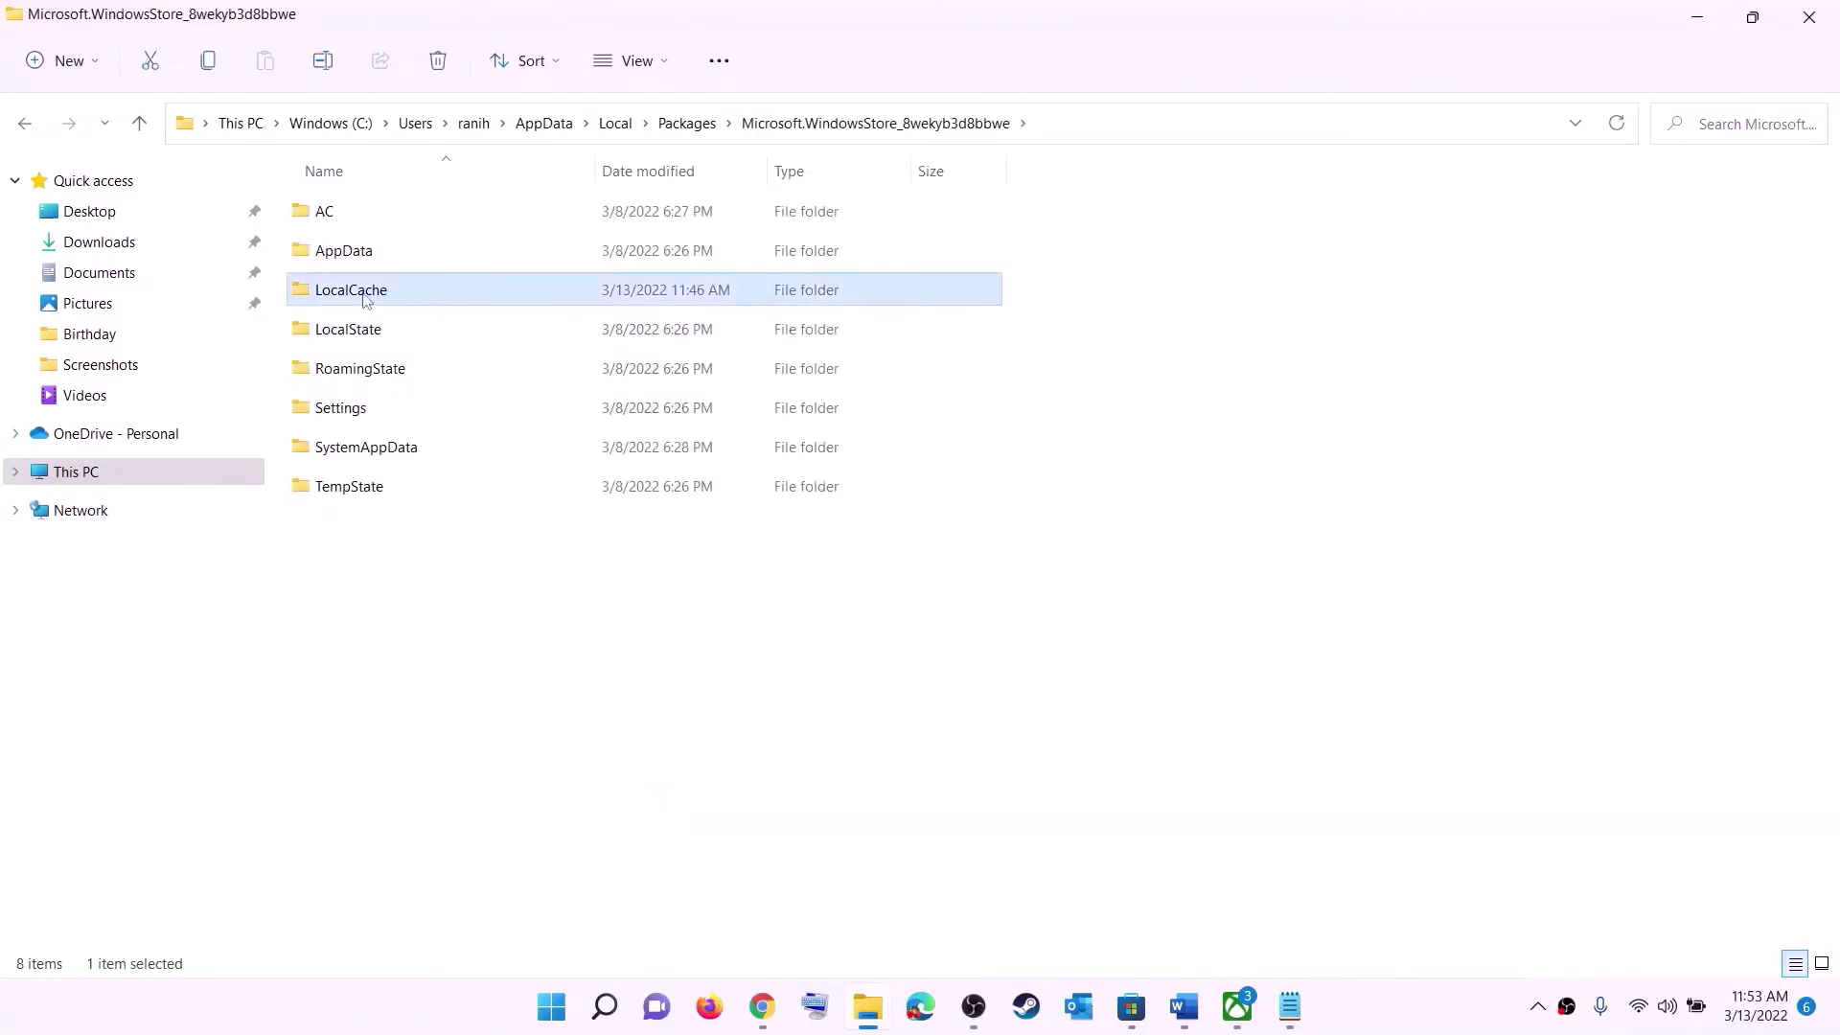
{"action": "right_click", "coordinate": [370, 298]}
{"action": "left_click", "coordinate": [541, 323]}
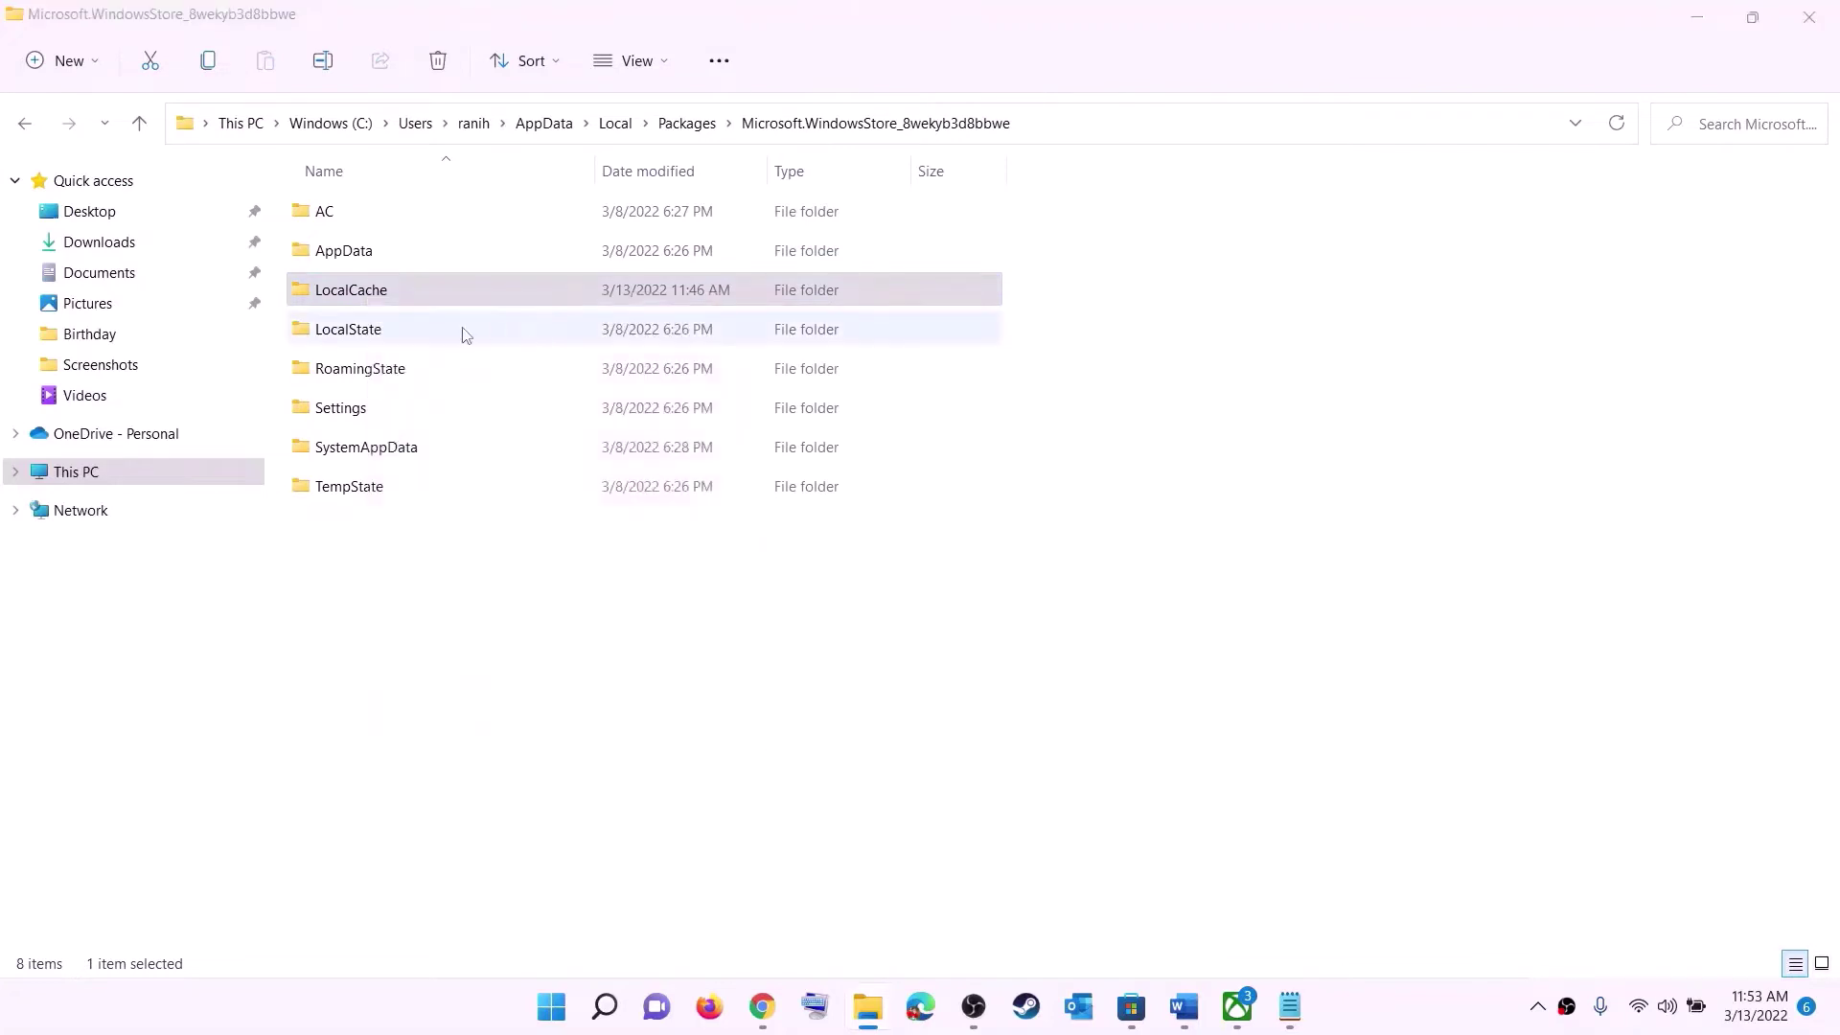
- Close File Explorer and highlight the repair/reset instruction in Step 5 of the Word guide
{"action": "left_click", "coordinate": [553, 1007]}
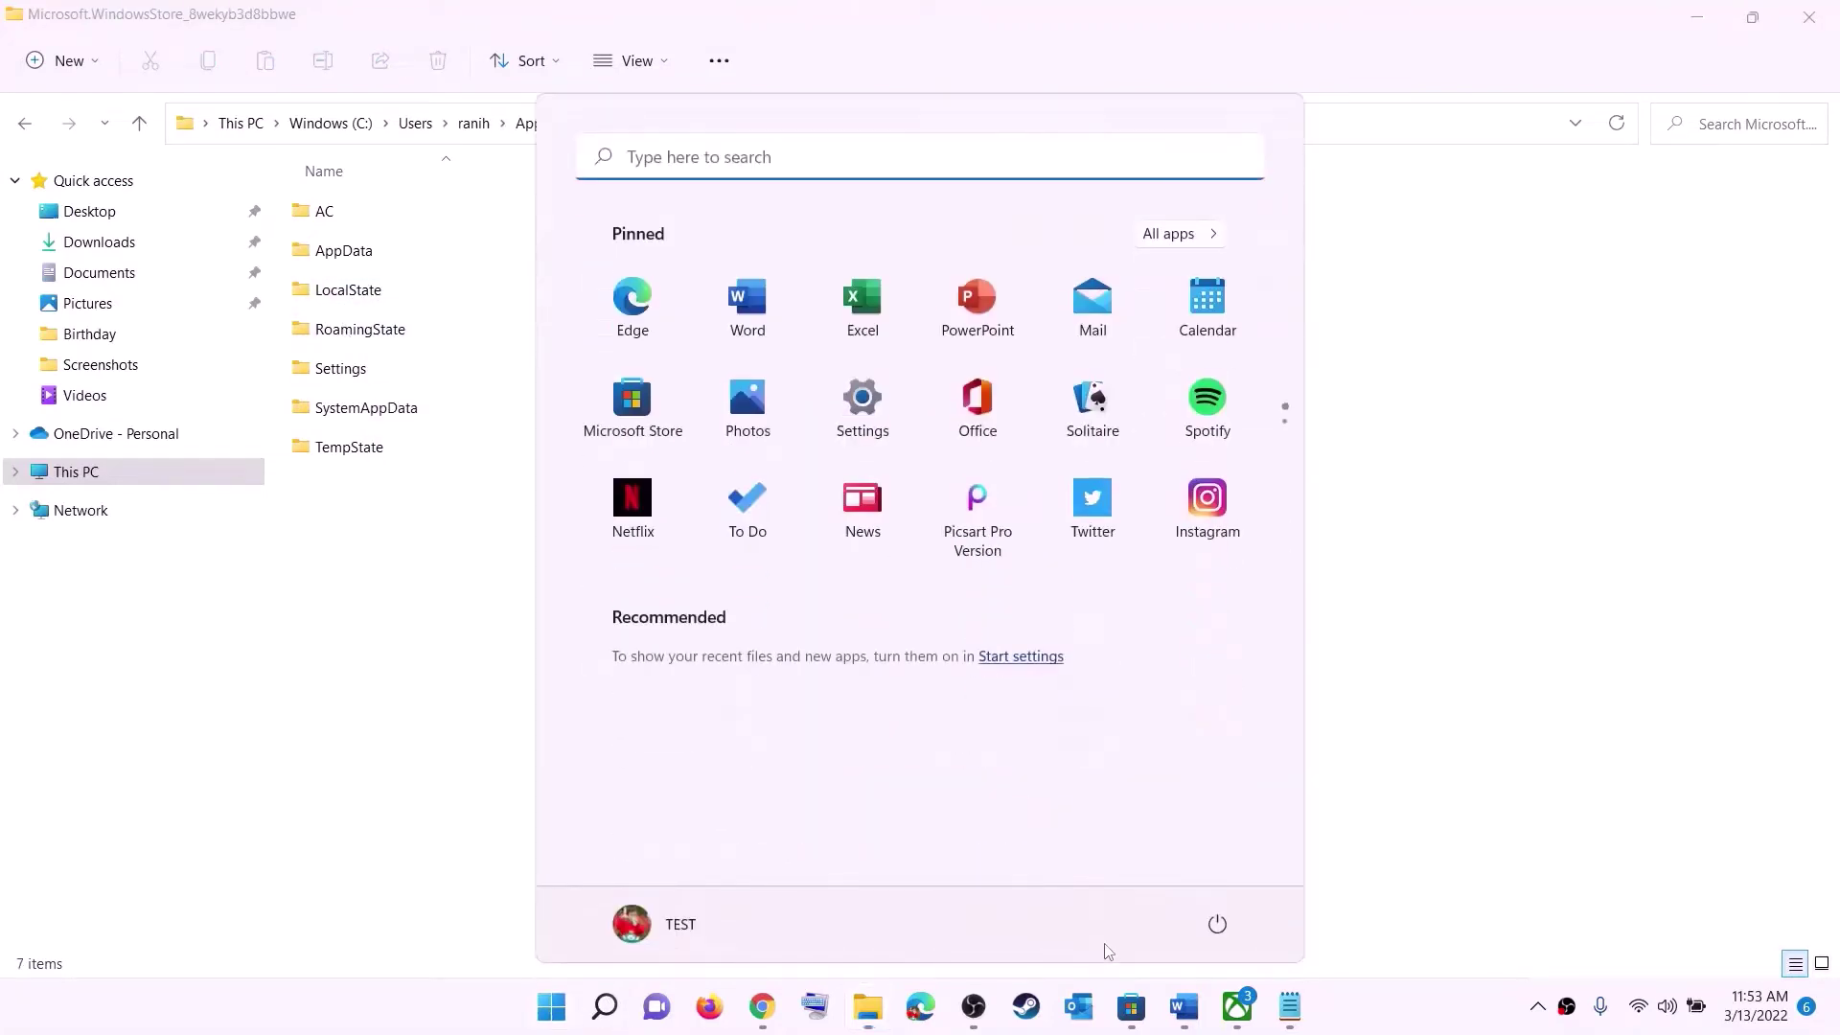
{"action": "left_click", "coordinate": [1215, 925]}
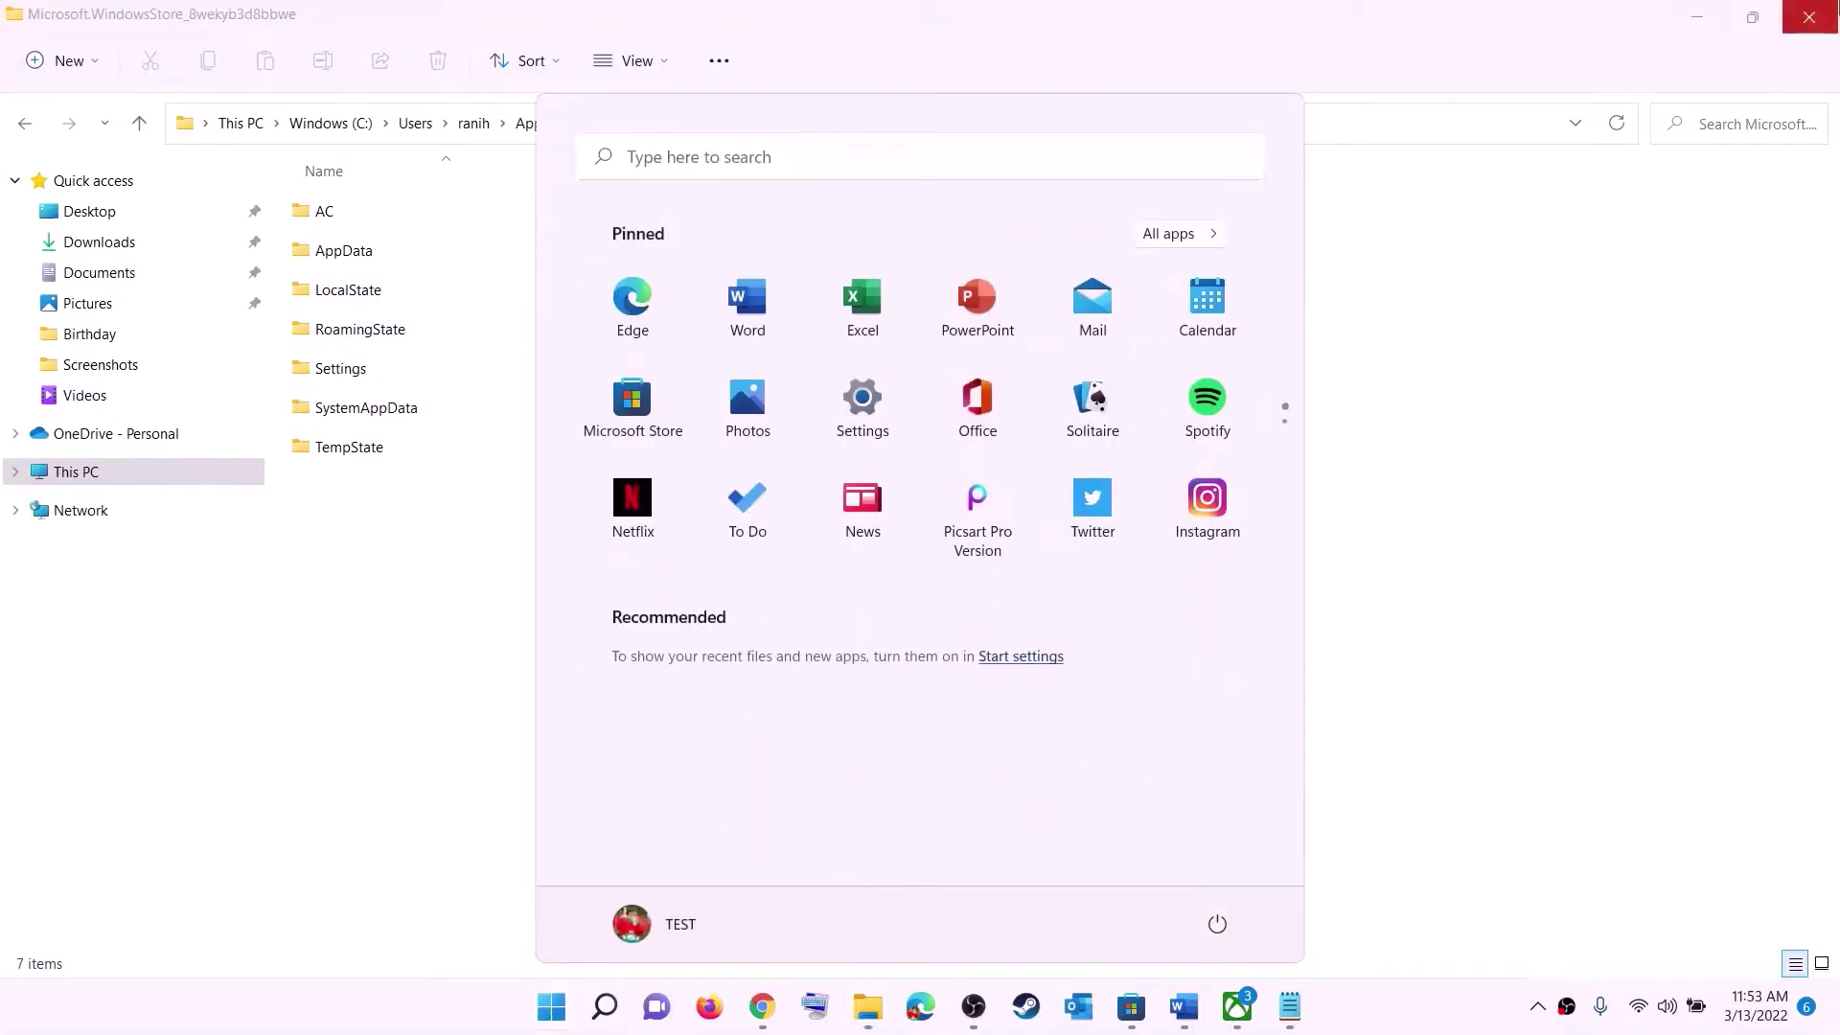
{"action": "left_click", "coordinate": [1828, 24]}
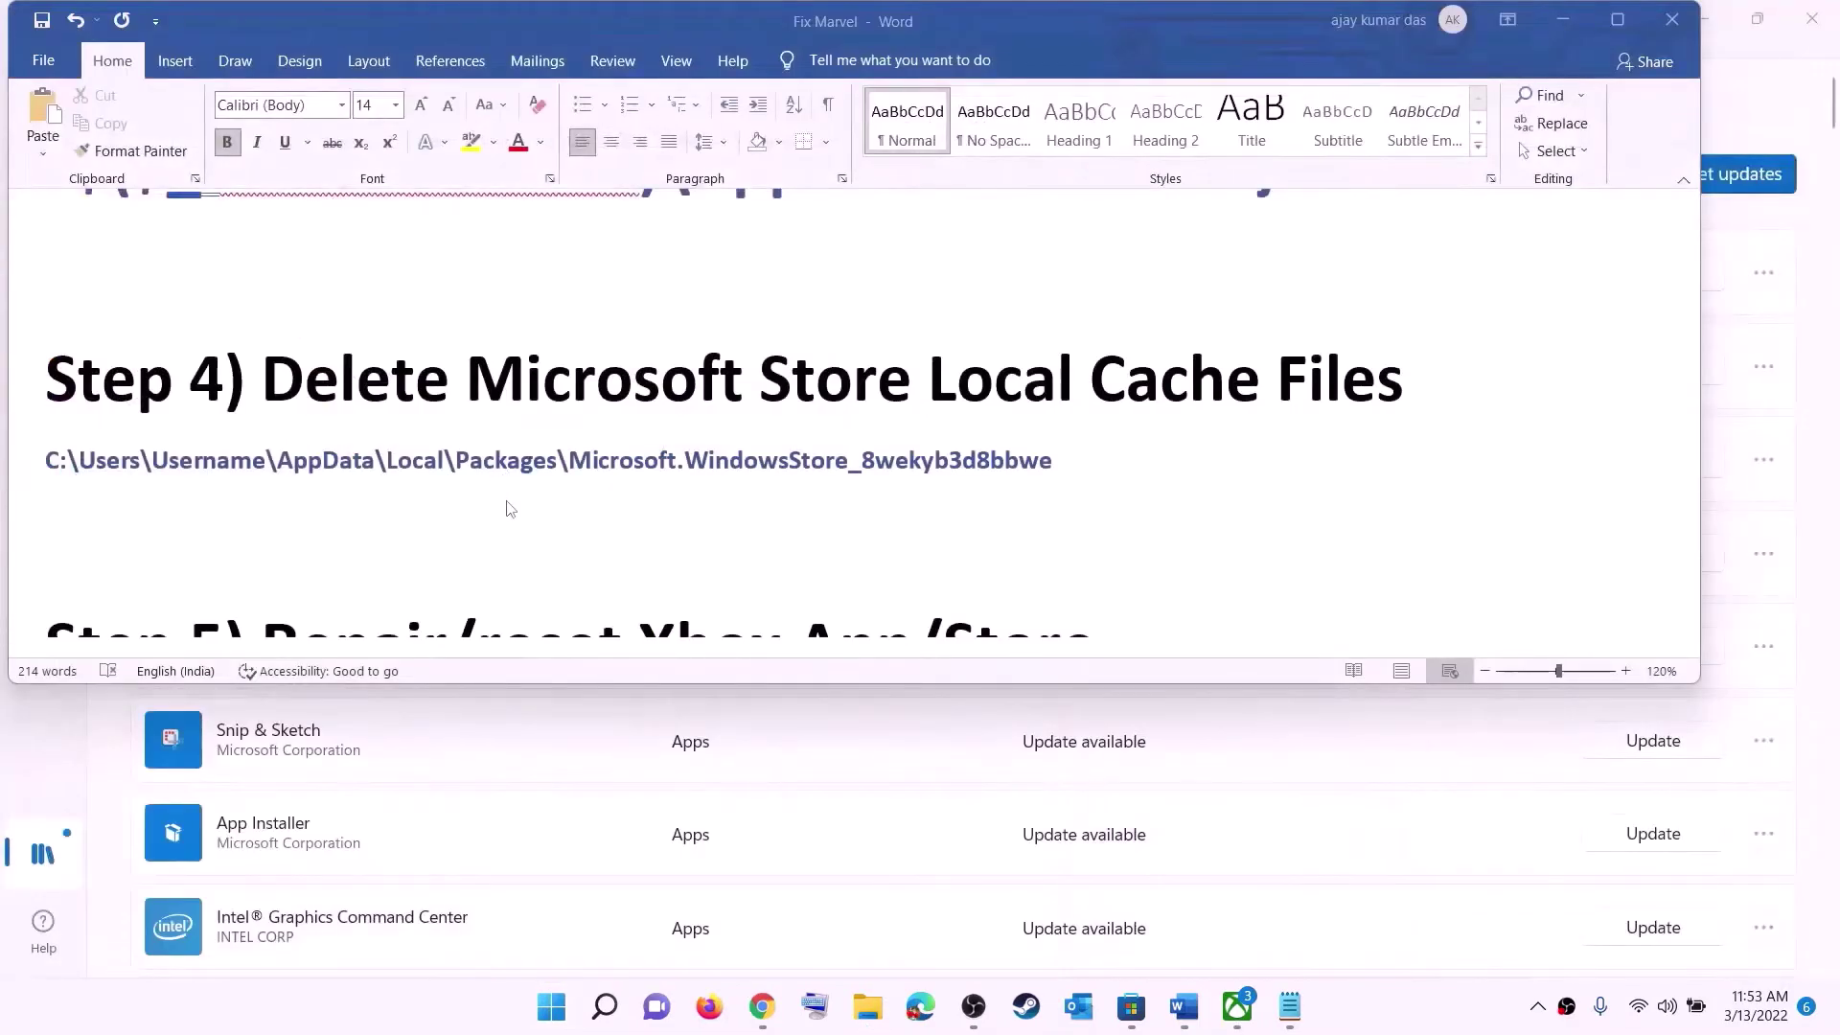
{"action": "scroll", "coordinate": [623, 508], "scroll_direction": "down", "scroll_amount": 6}
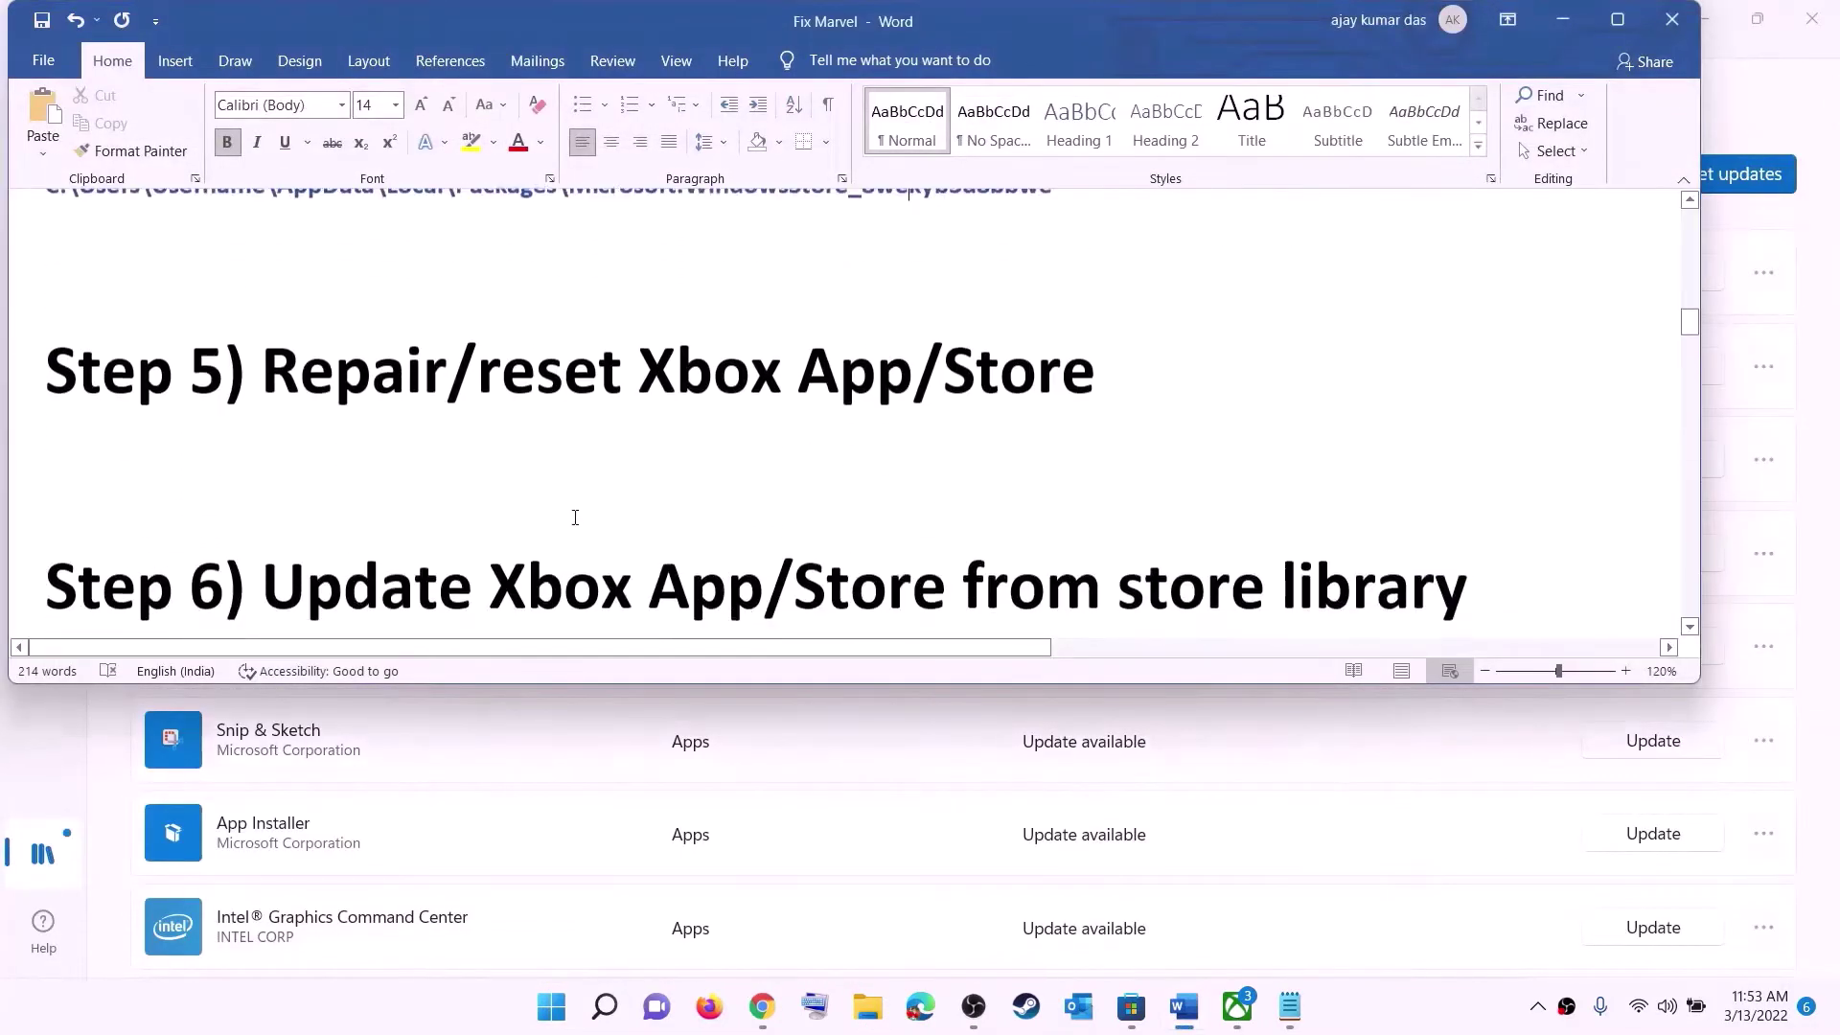
{"action": "scroll", "coordinate": [575, 518], "scroll_direction": "up", "scroll_amount": 4}
{"action": "left_click_drag", "start_coordinate": [490, 515], "coordinate": [1135, 517]}
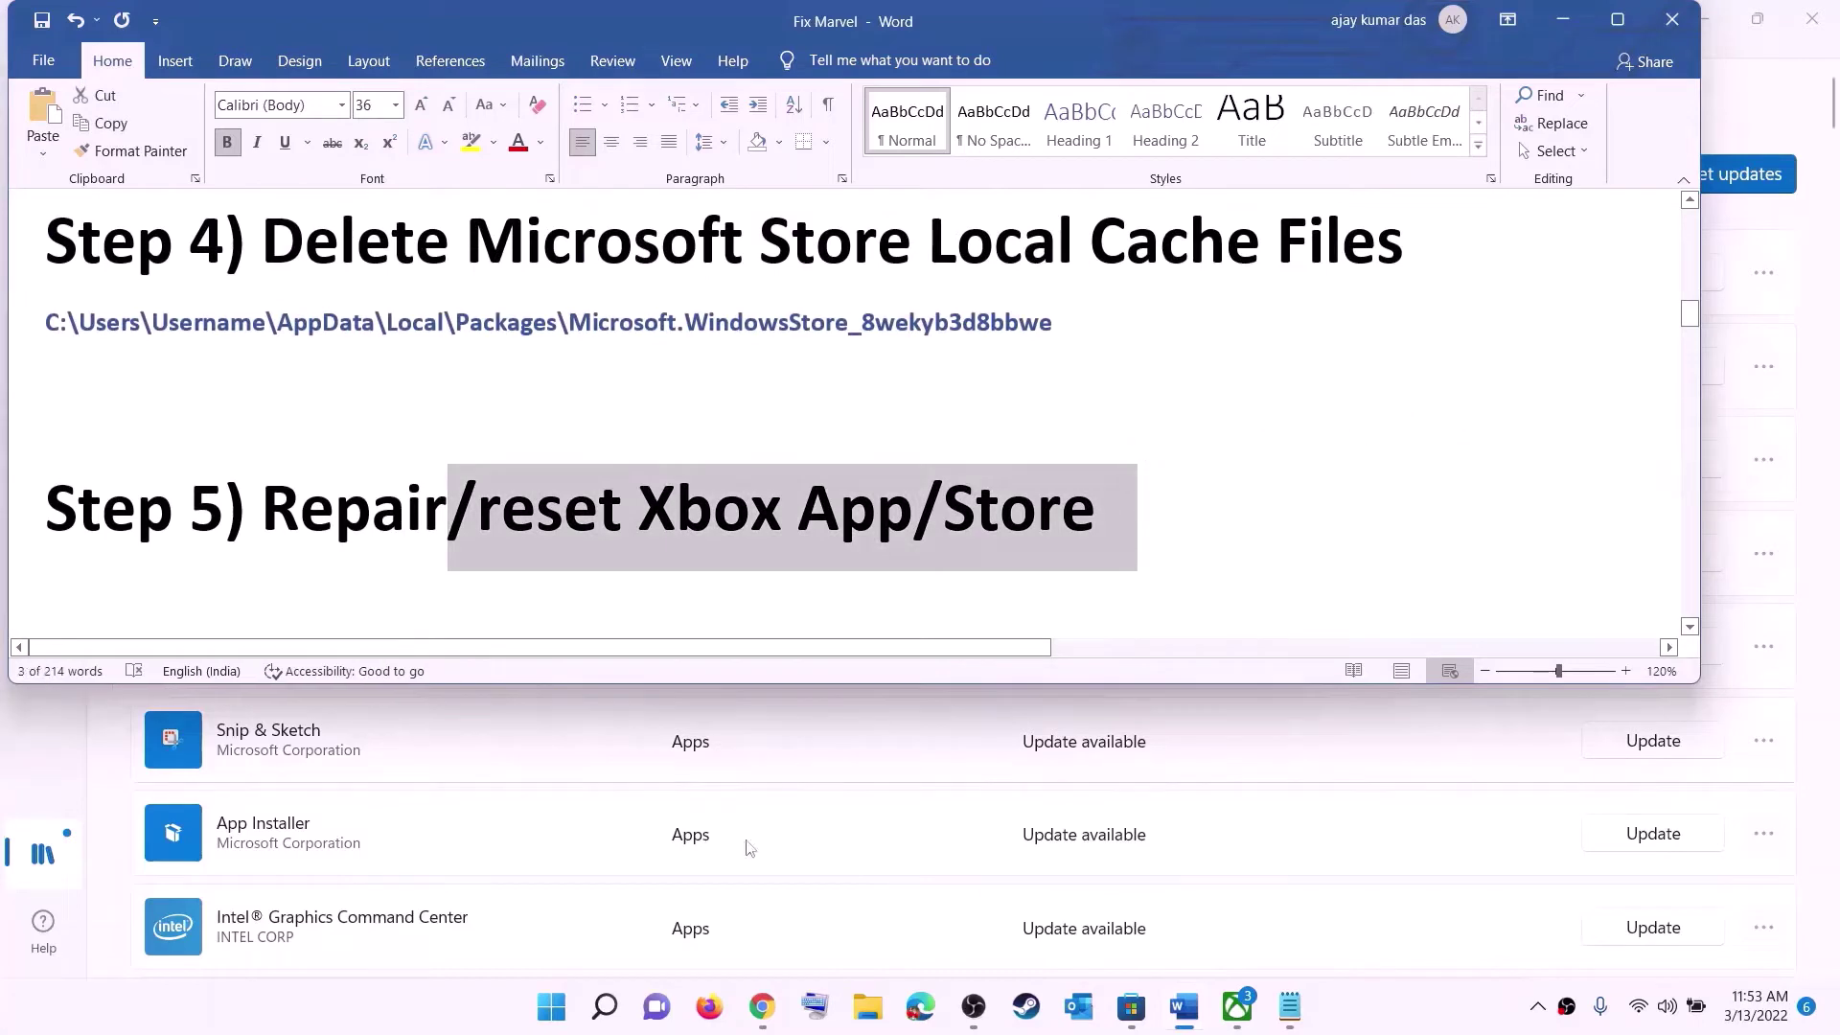
- Search Start for 'xbox' and open the Xbox app's App settings page
{"action": "left_click", "coordinate": [550, 1008]}
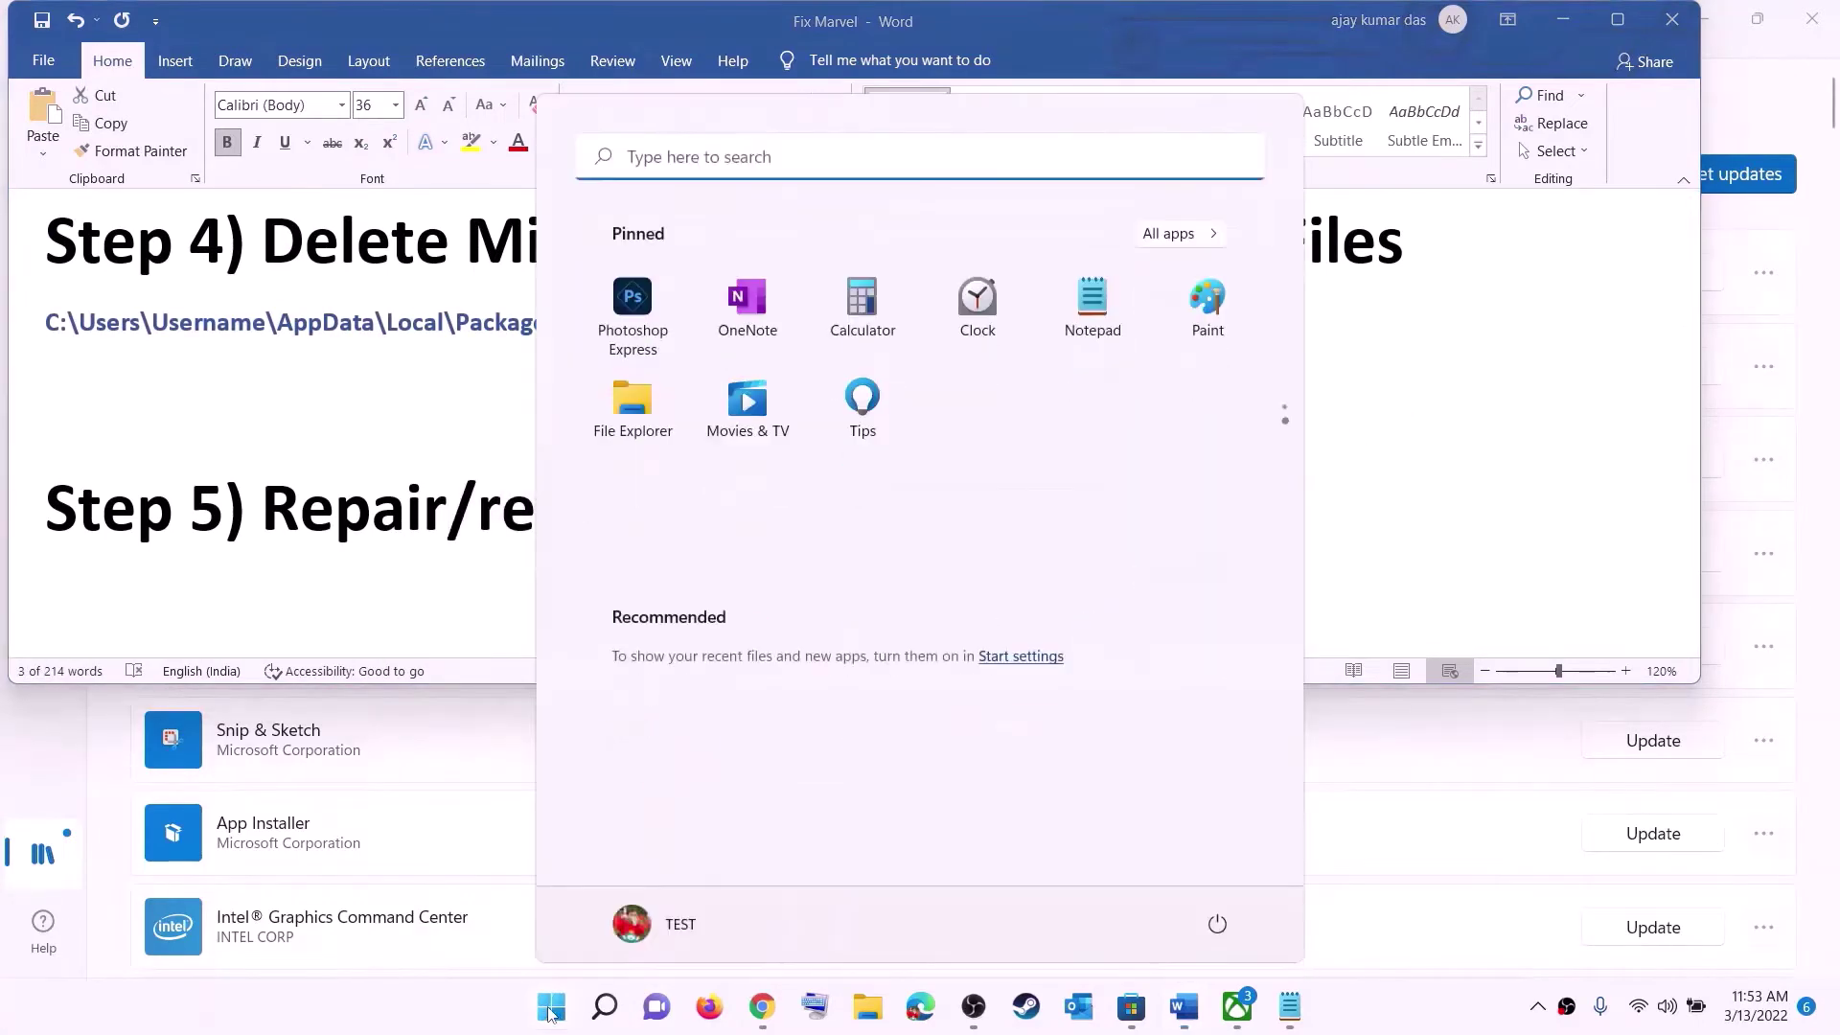
{"action": "type", "text": "xbox"}
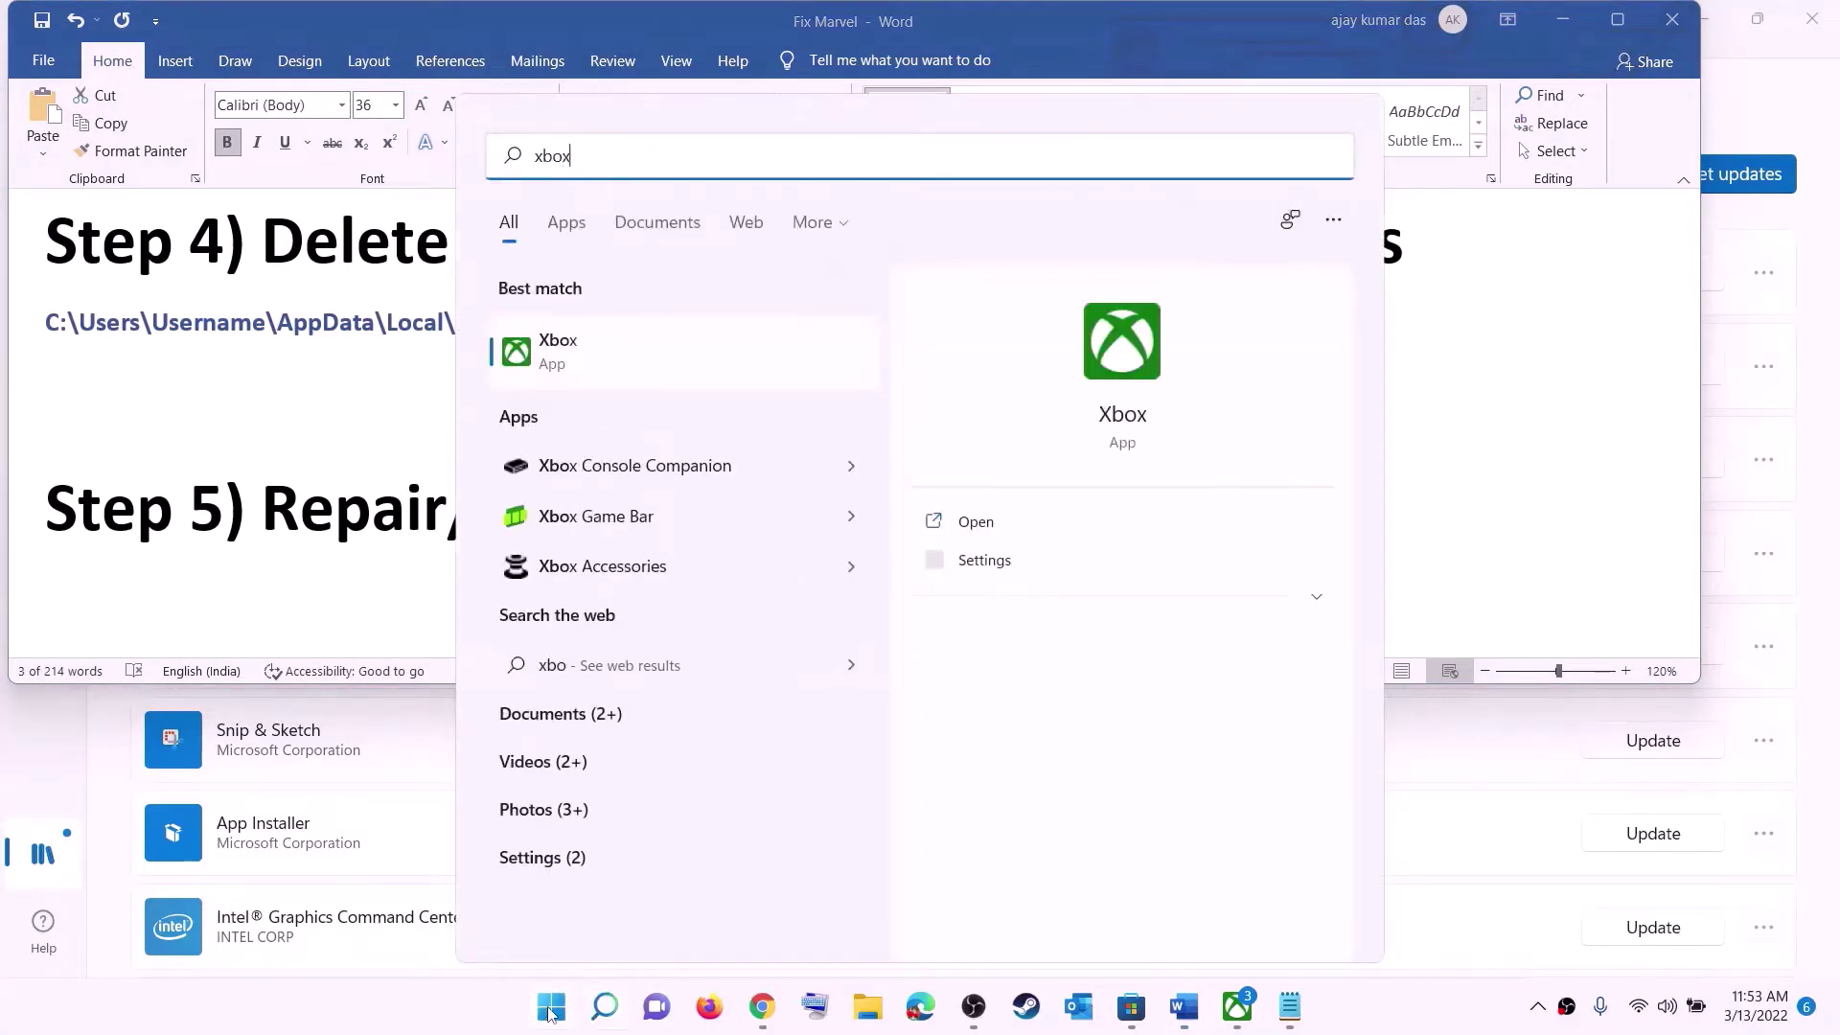
{"action": "right_click", "coordinate": [574, 358]}
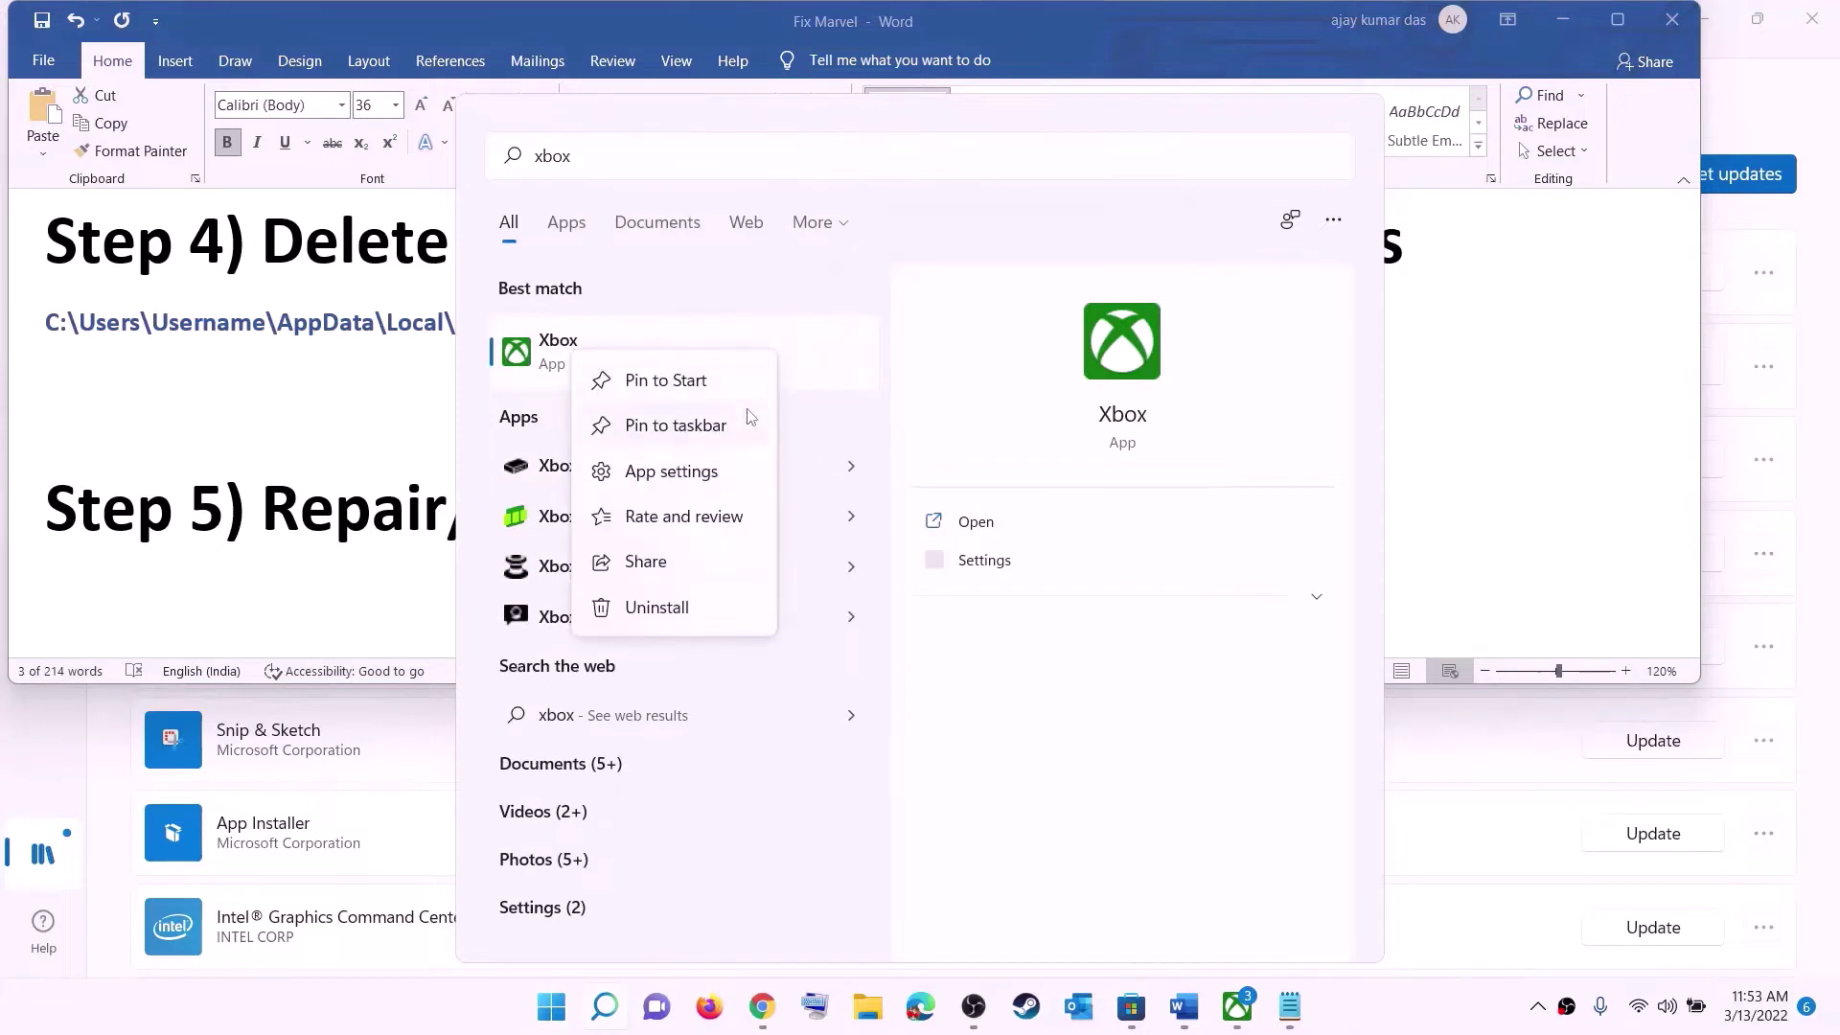
{"action": "left_click", "coordinate": [689, 474]}
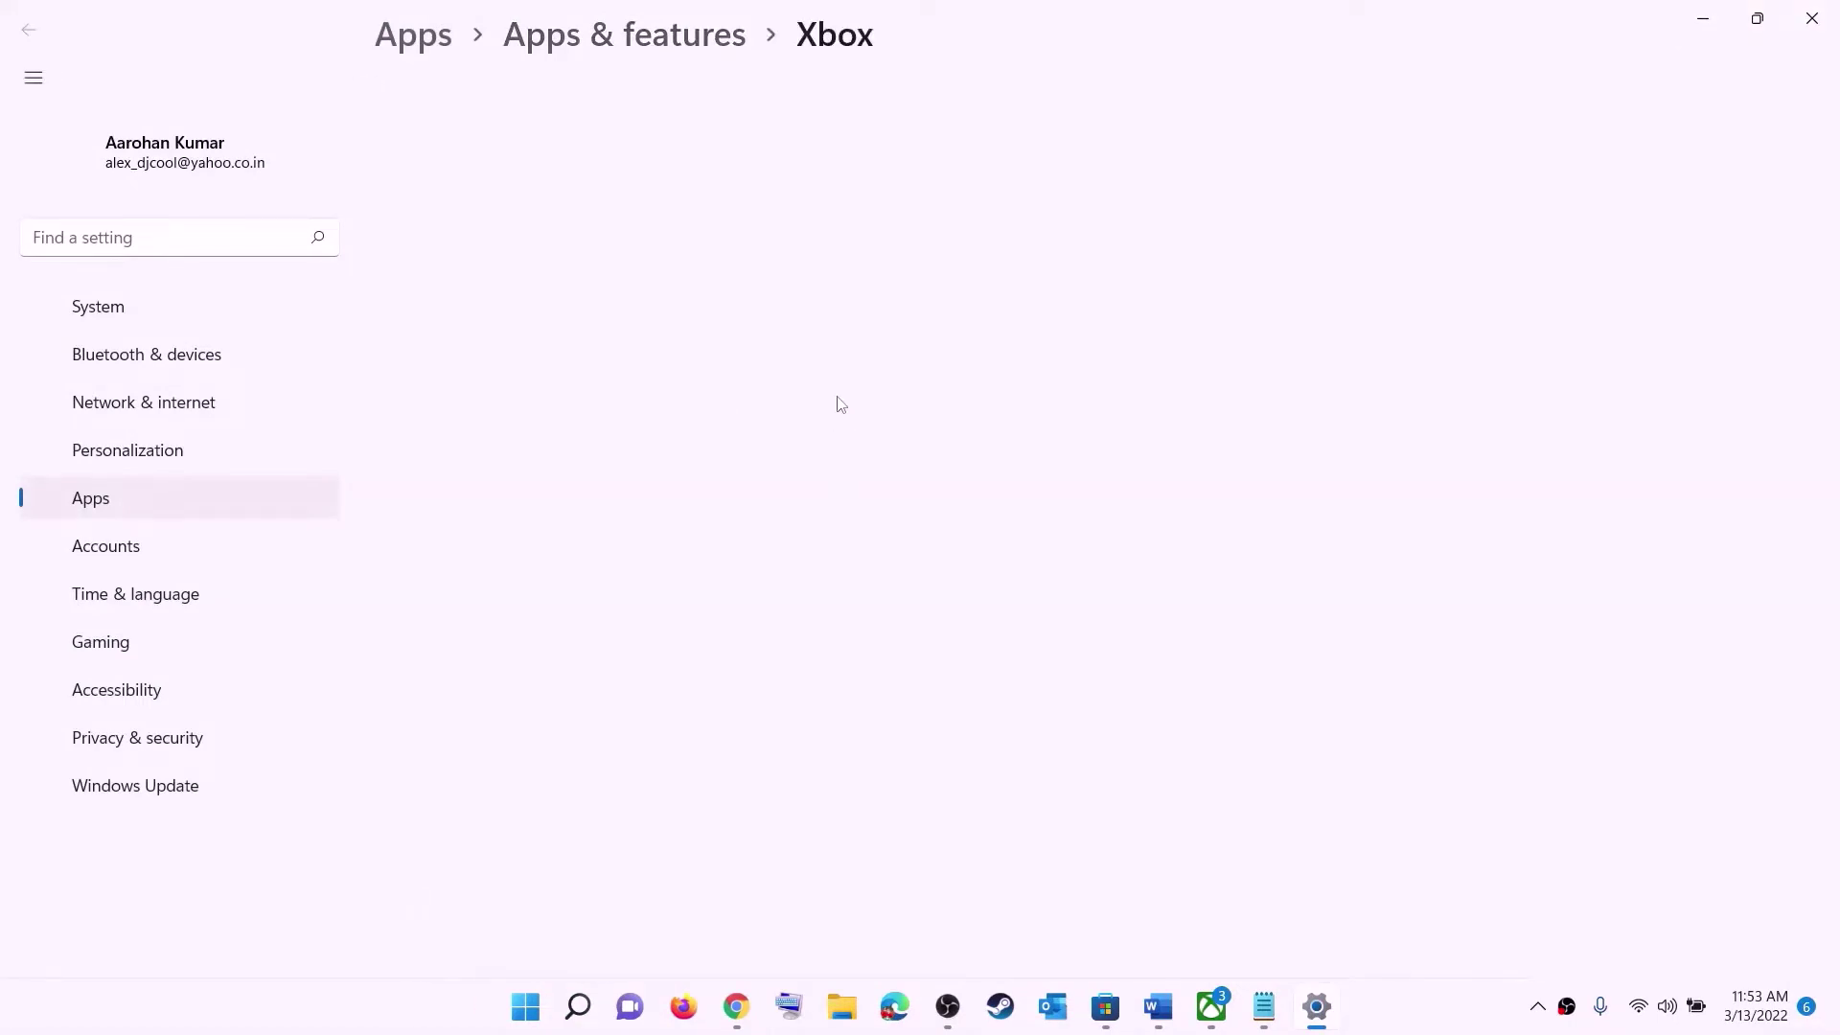
- Repair the Xbox app, reset it and confirm the data wipe, then search Start for 'store'
{"action": "scroll", "coordinate": [783, 512], "scroll_direction": "down", "scroll_amount": 10}
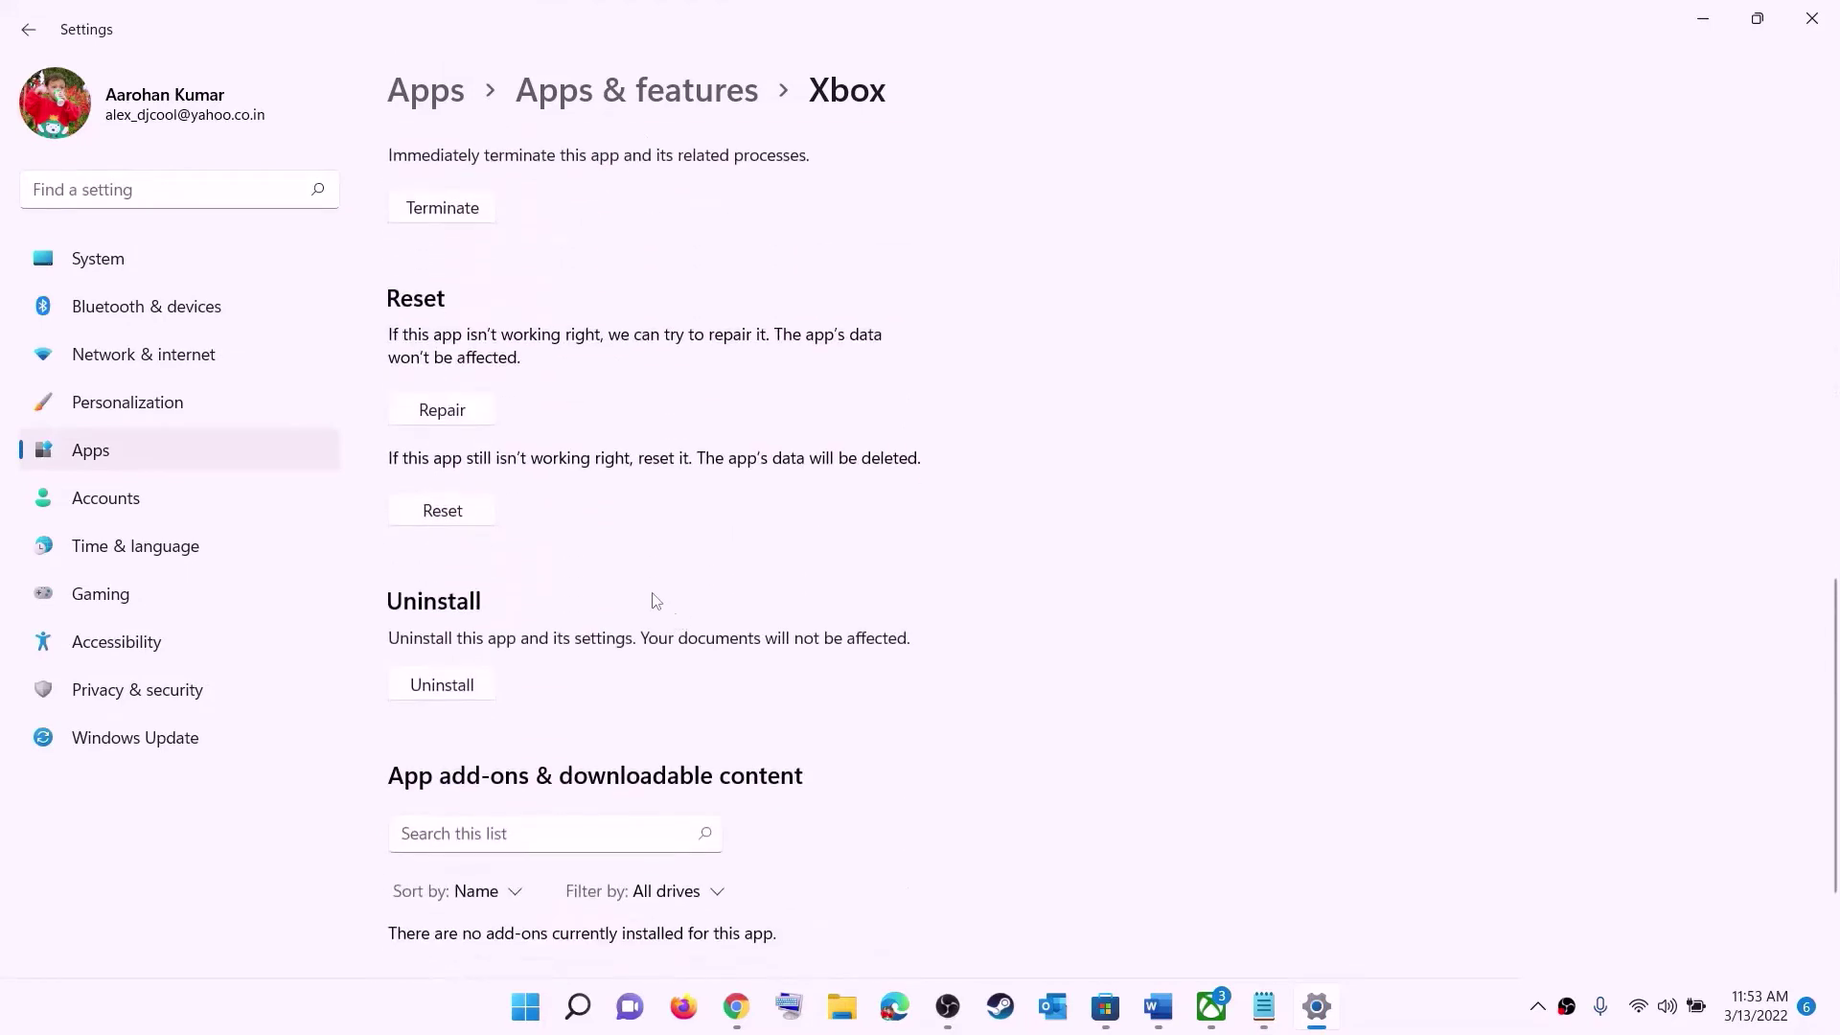
{"action": "left_click", "coordinate": [433, 420]}
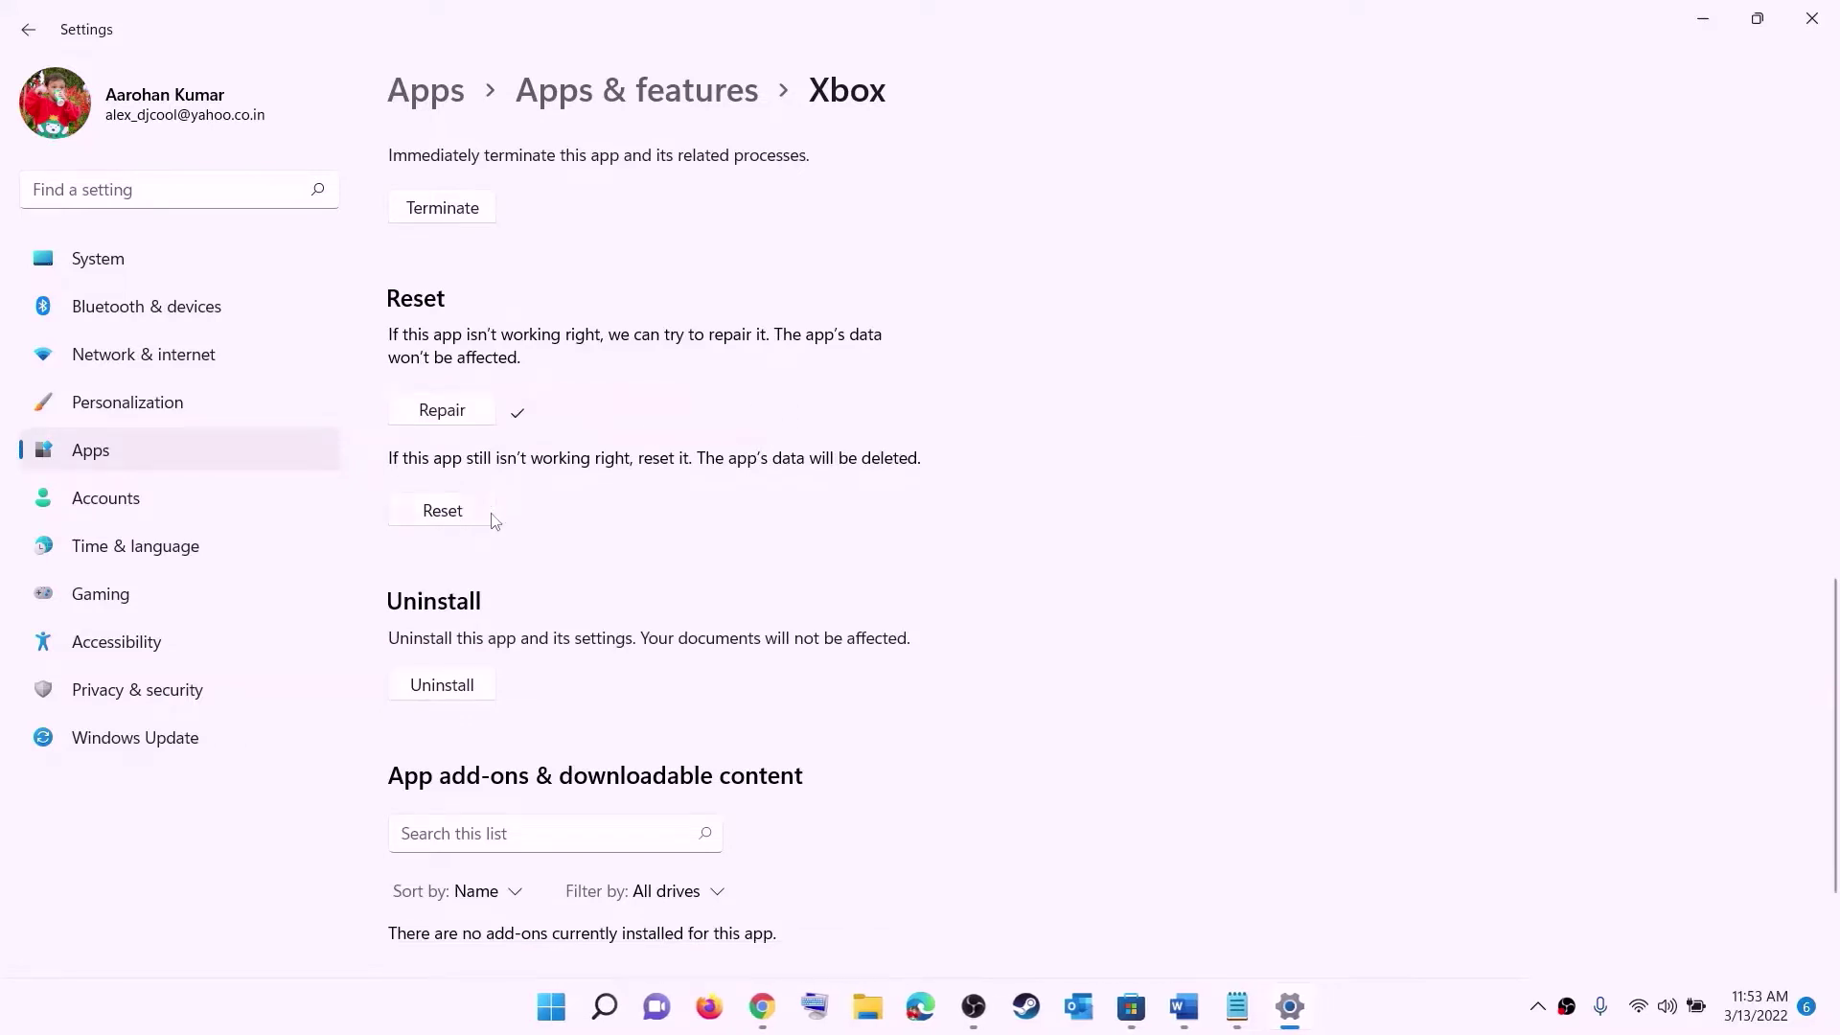
{"action": "left_click", "coordinate": [441, 516]}
{"action": "left_click", "coordinate": [550, 451]}
{"action": "left_click", "coordinate": [549, 1014]}
{"action": "type", "text": "store"}
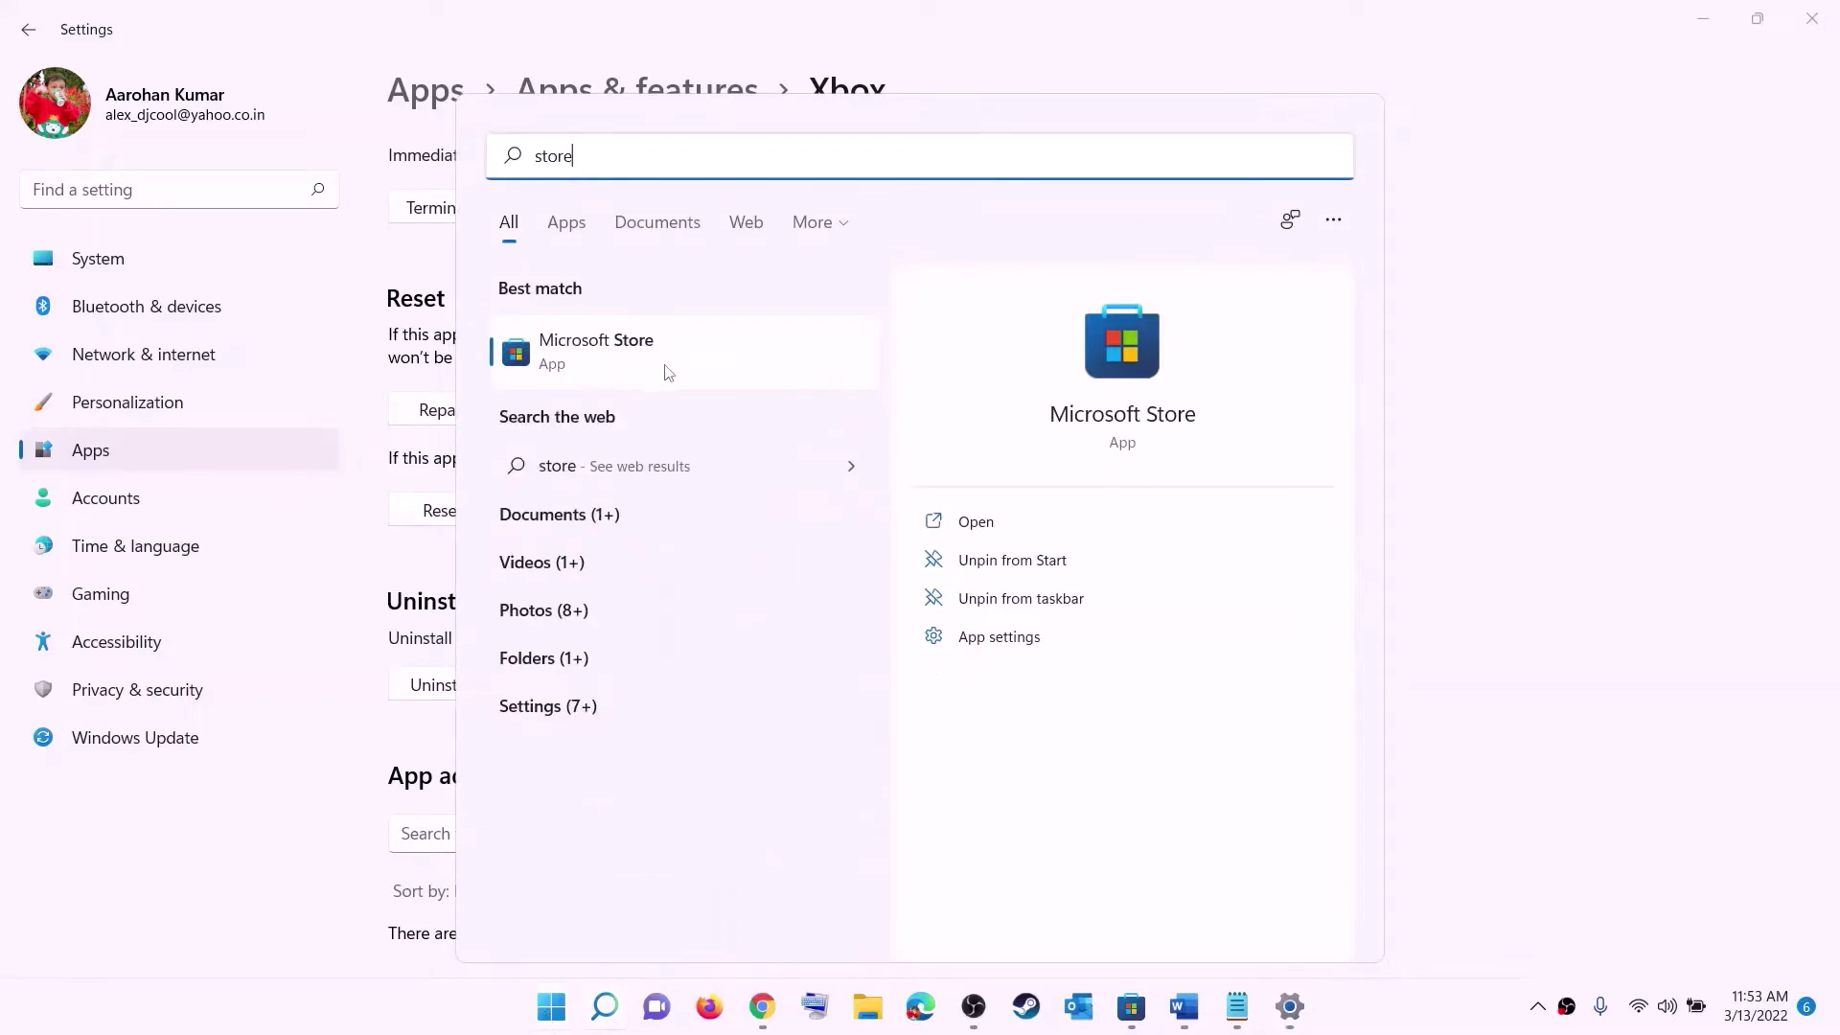
- Open Microsoft Store's App settings, repair it, then reset it and confirm
{"action": "right_click", "coordinate": [599, 370]}
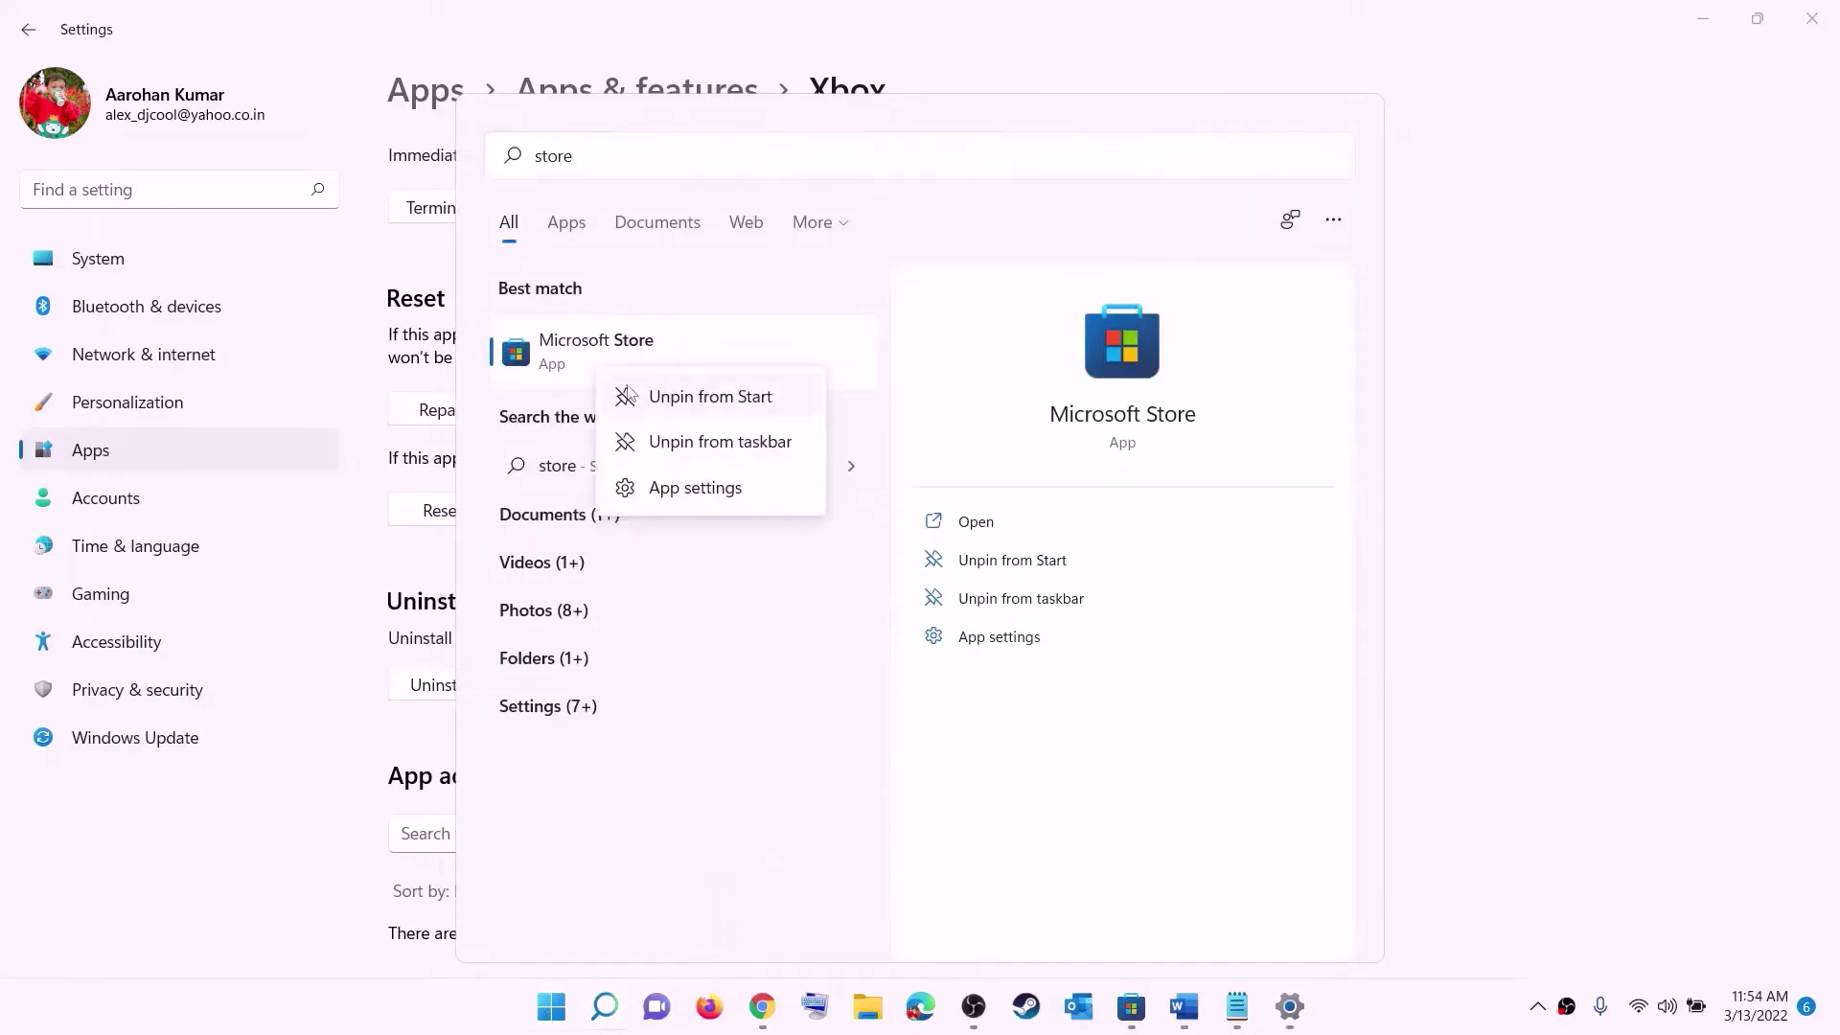
{"action": "left_click", "coordinate": [714, 493]}
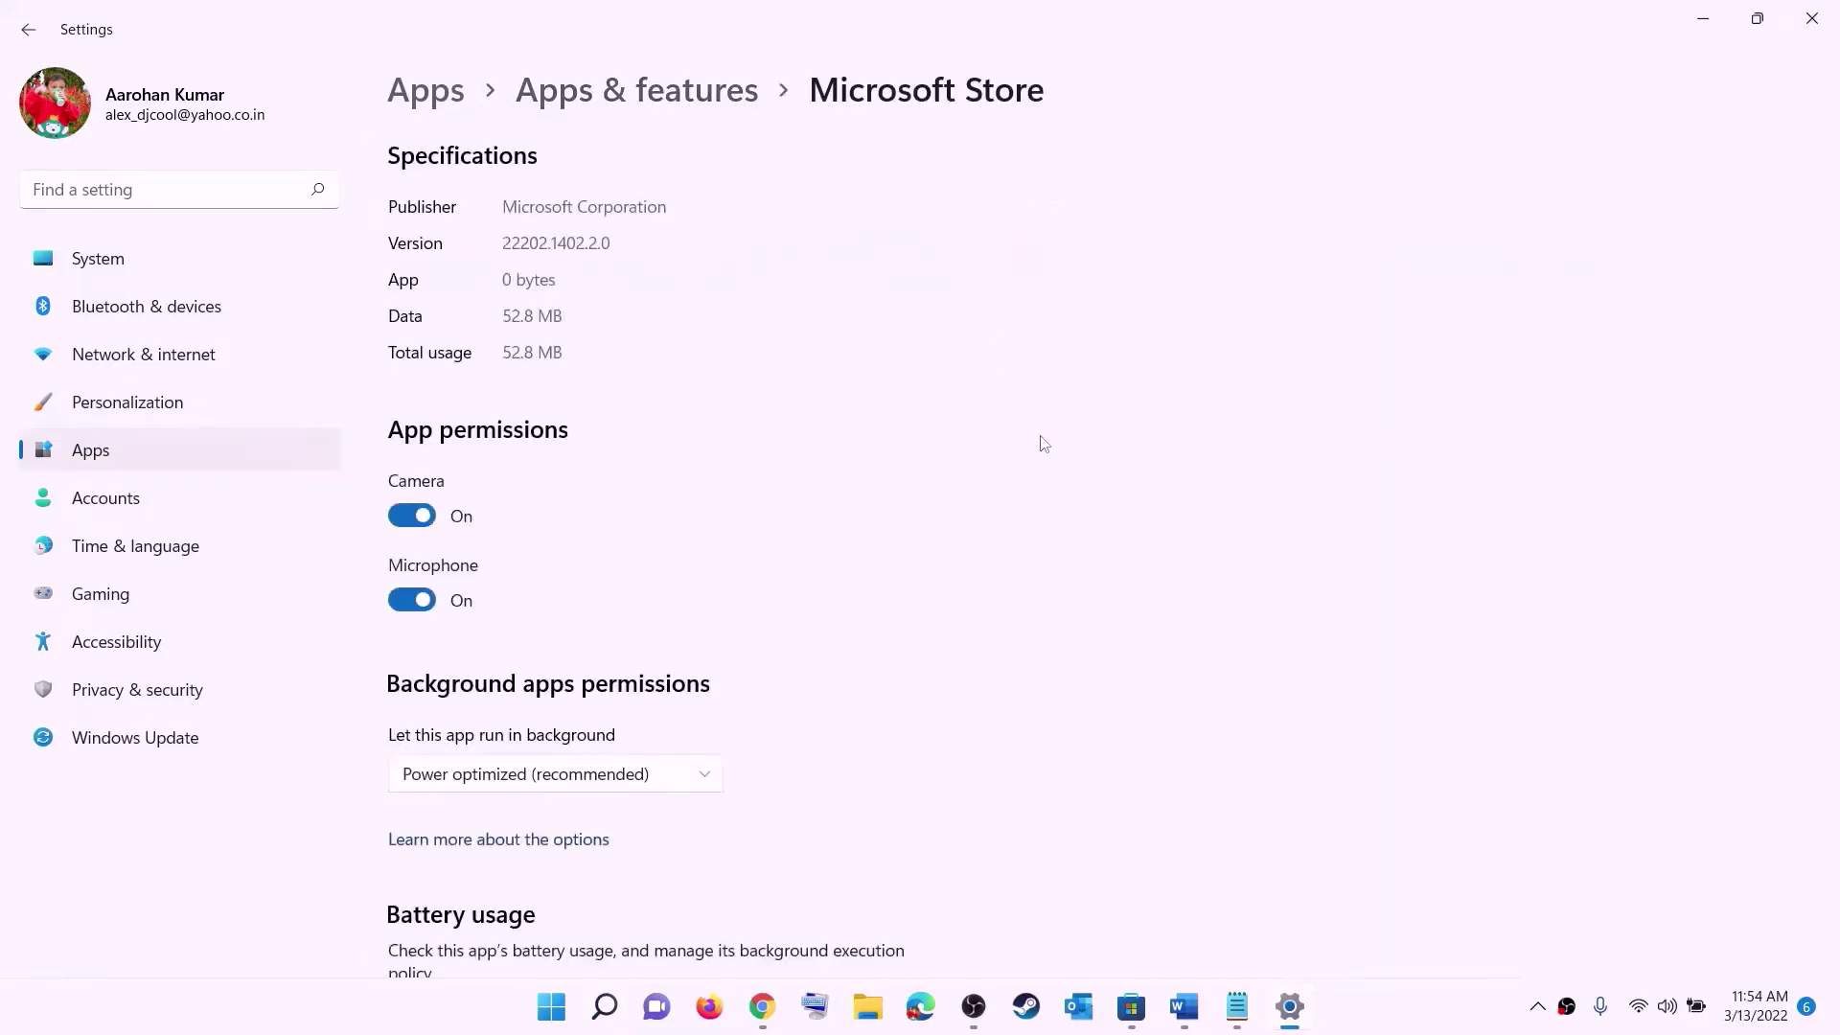
{"action": "scroll", "coordinate": [1039, 448], "scroll_direction": "down", "scroll_amount": 10}
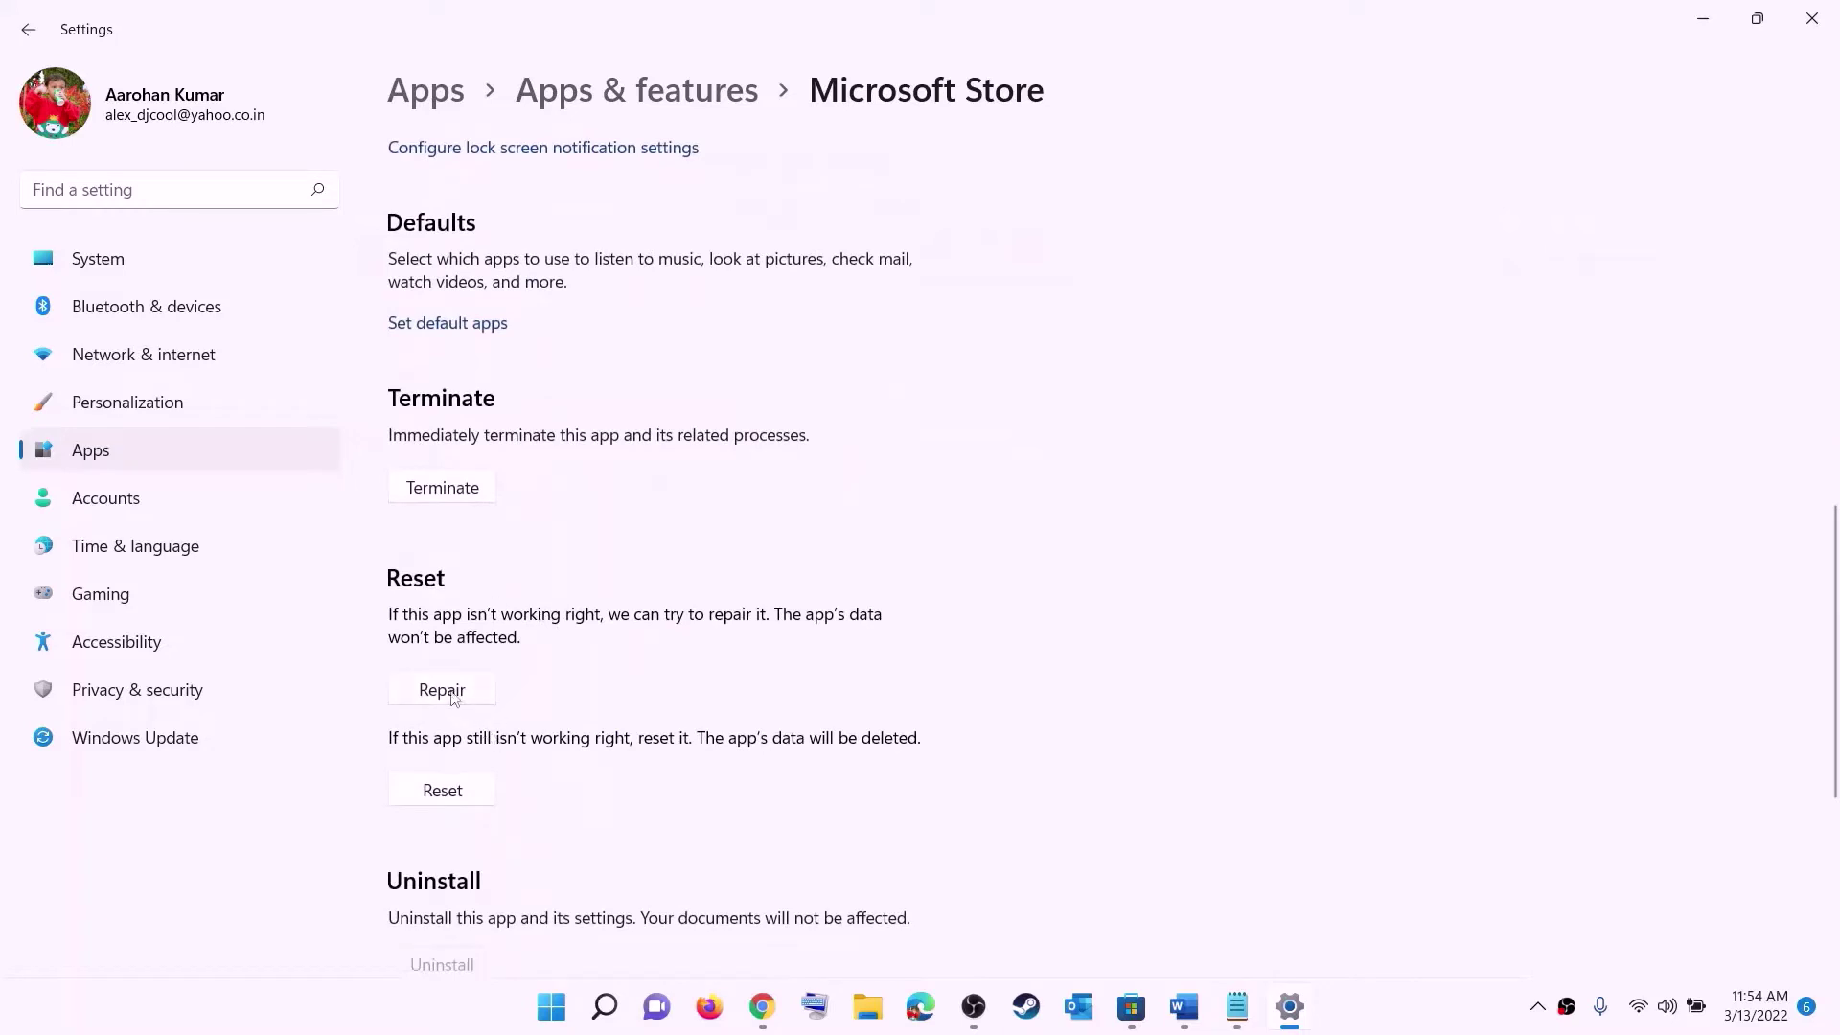
{"action": "left_click", "coordinate": [436, 689]}
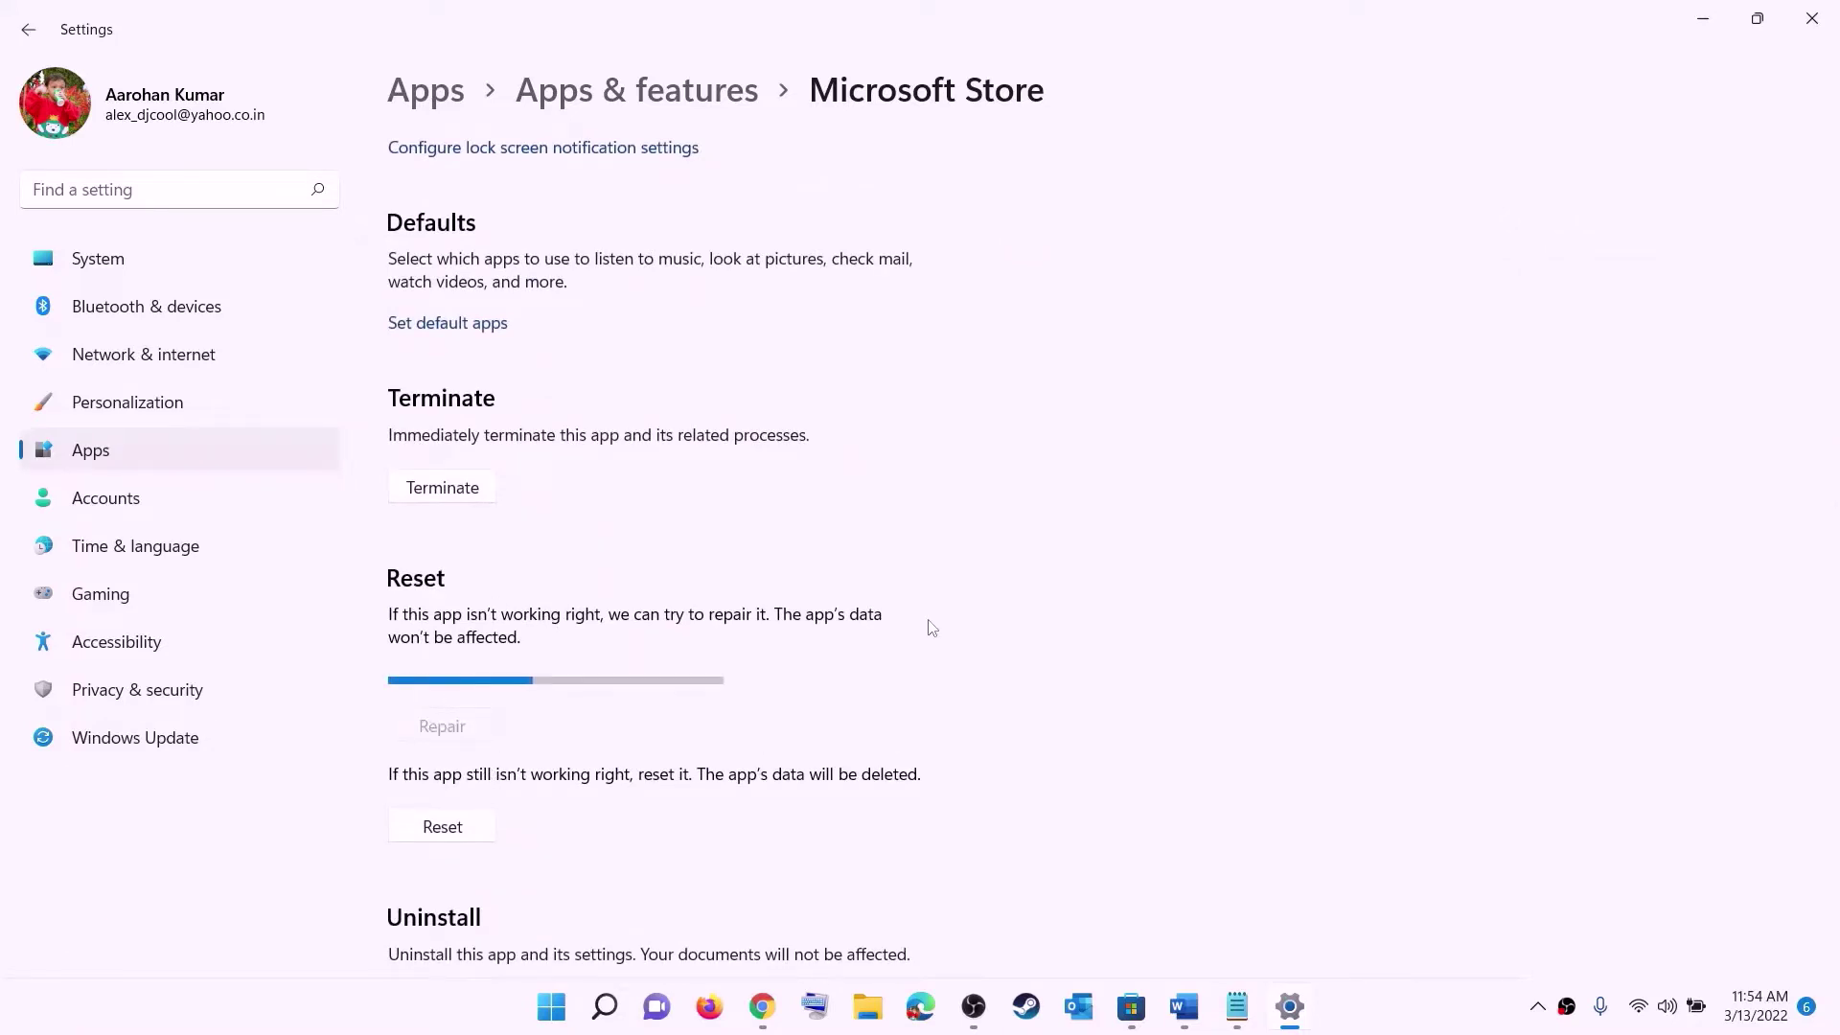
{"action": "left_click", "coordinate": [451, 828]}
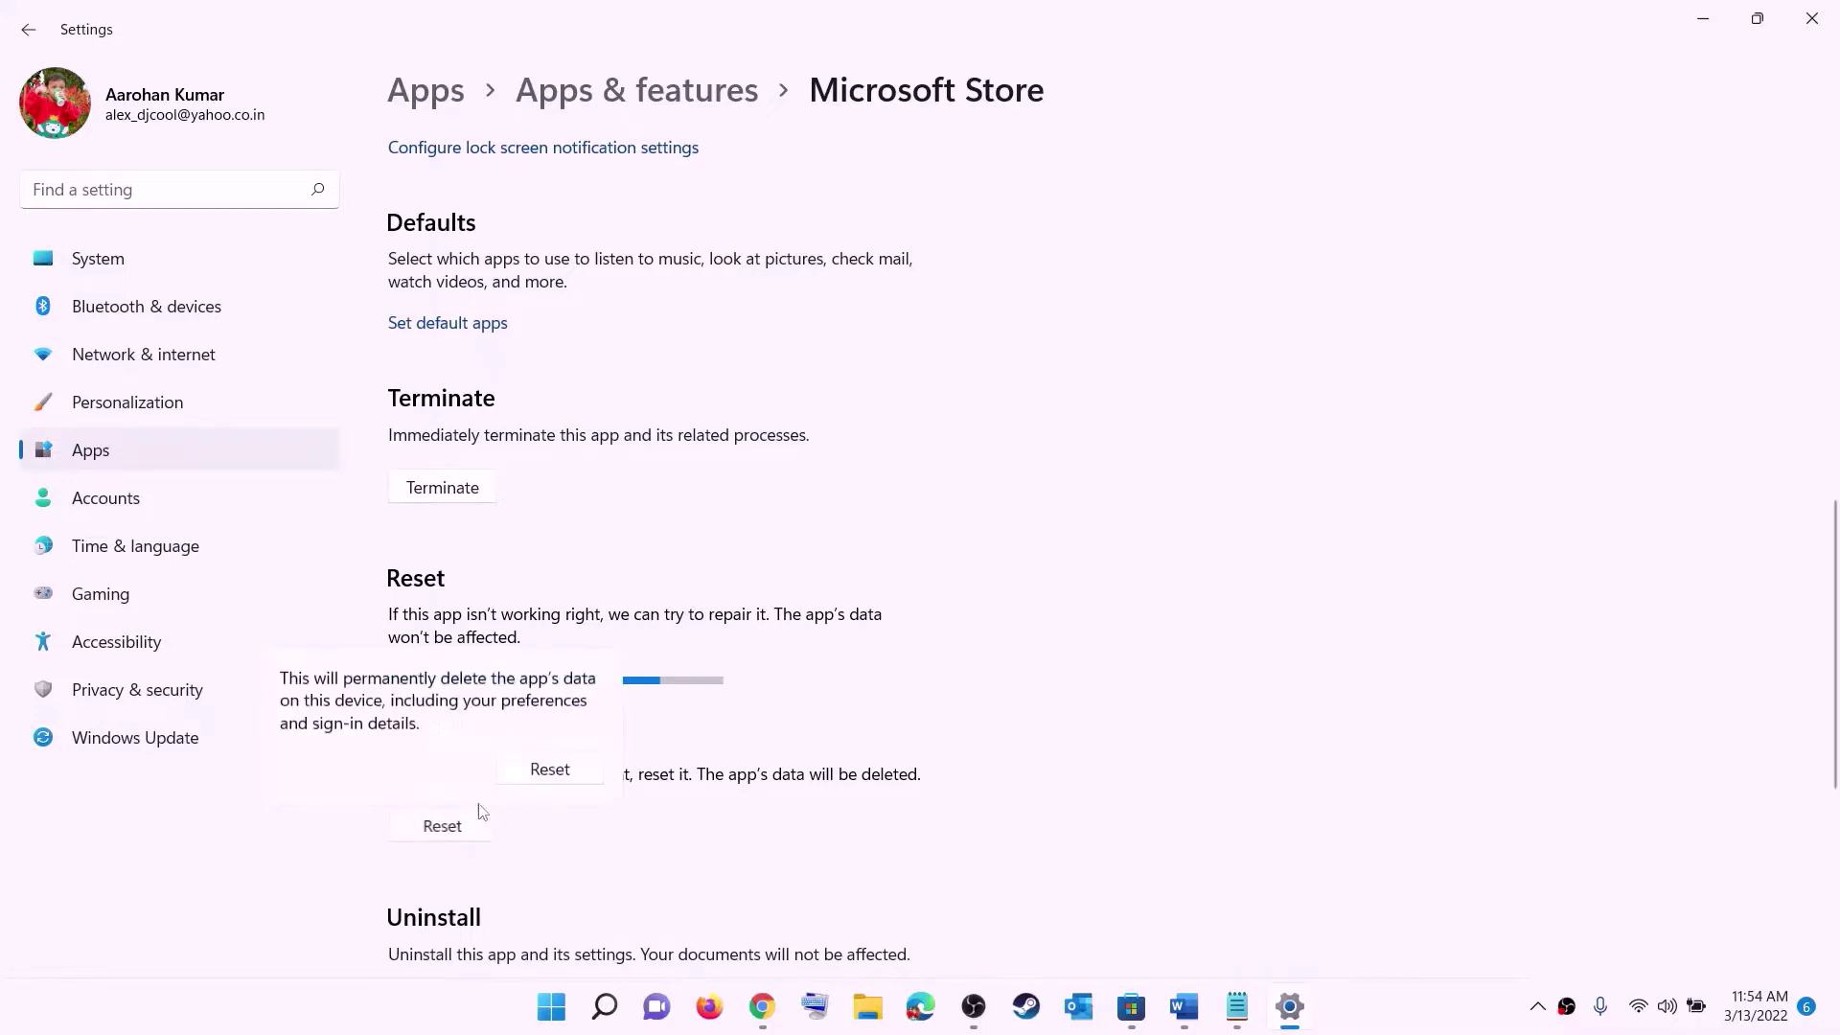
{"action": "left_click", "coordinate": [544, 768]}
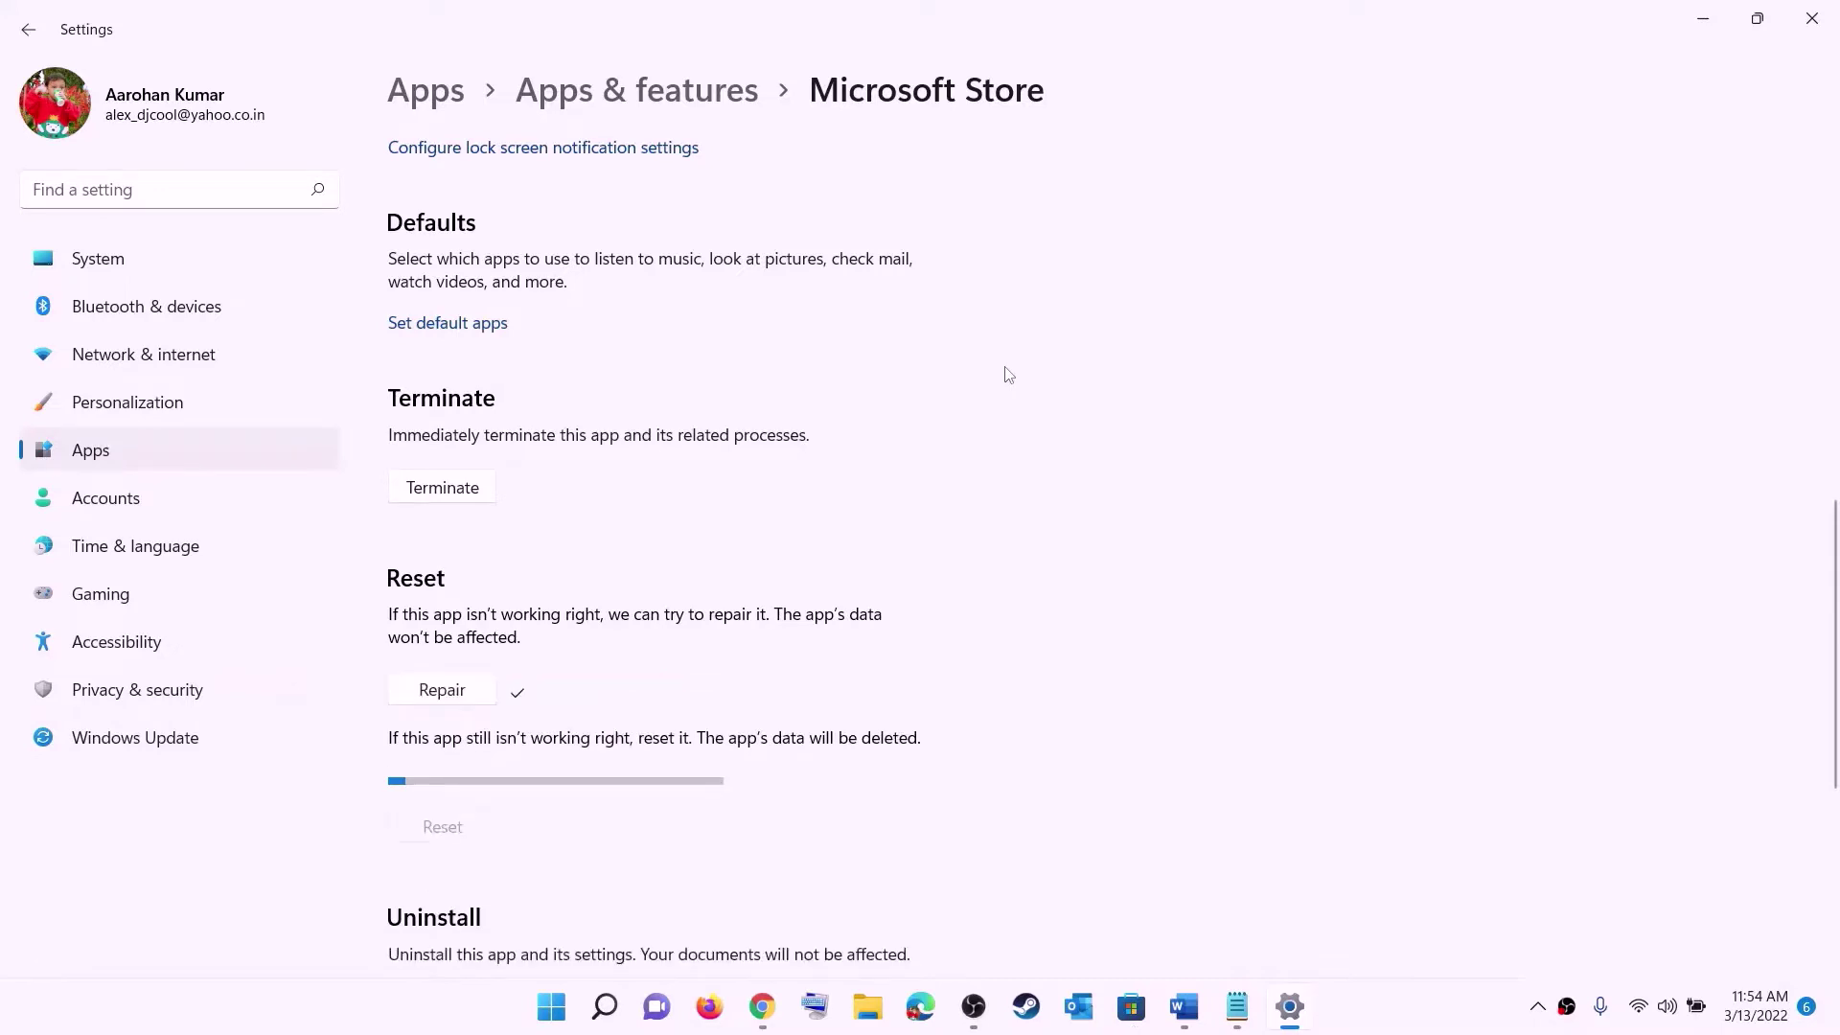
- Return to the Word guide and highlight the Step 6 update instruction
{"action": "left_click", "coordinate": [1185, 1013]}
{"action": "scroll", "coordinate": [288, 517], "scroll_direction": "down", "scroll_amount": 3}
{"action": "left_click_drag", "start_coordinate": [350, 508], "coordinate": [1472, 503]}
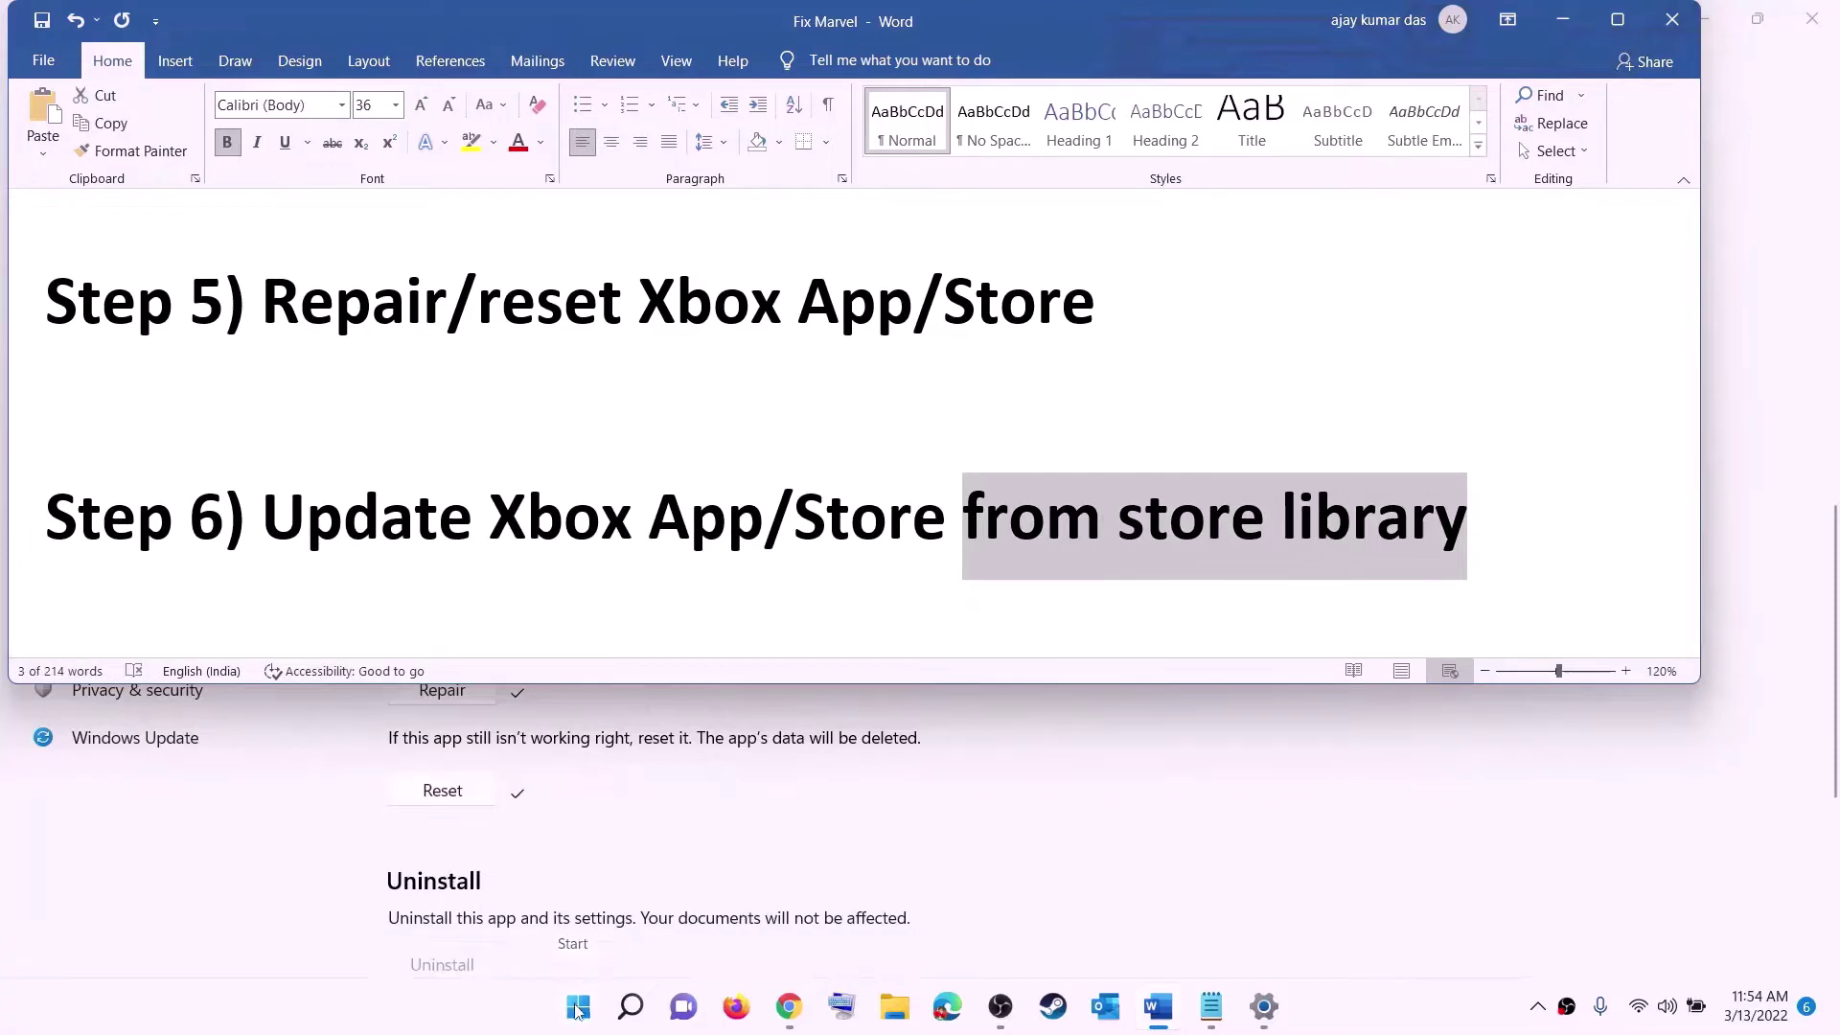
- Launch Microsoft Store maximized, open Library's Updates & downloads (33) and run Get updates
{"action": "left_click", "coordinate": [577, 1006]}
{"action": "type", "text": "store"}
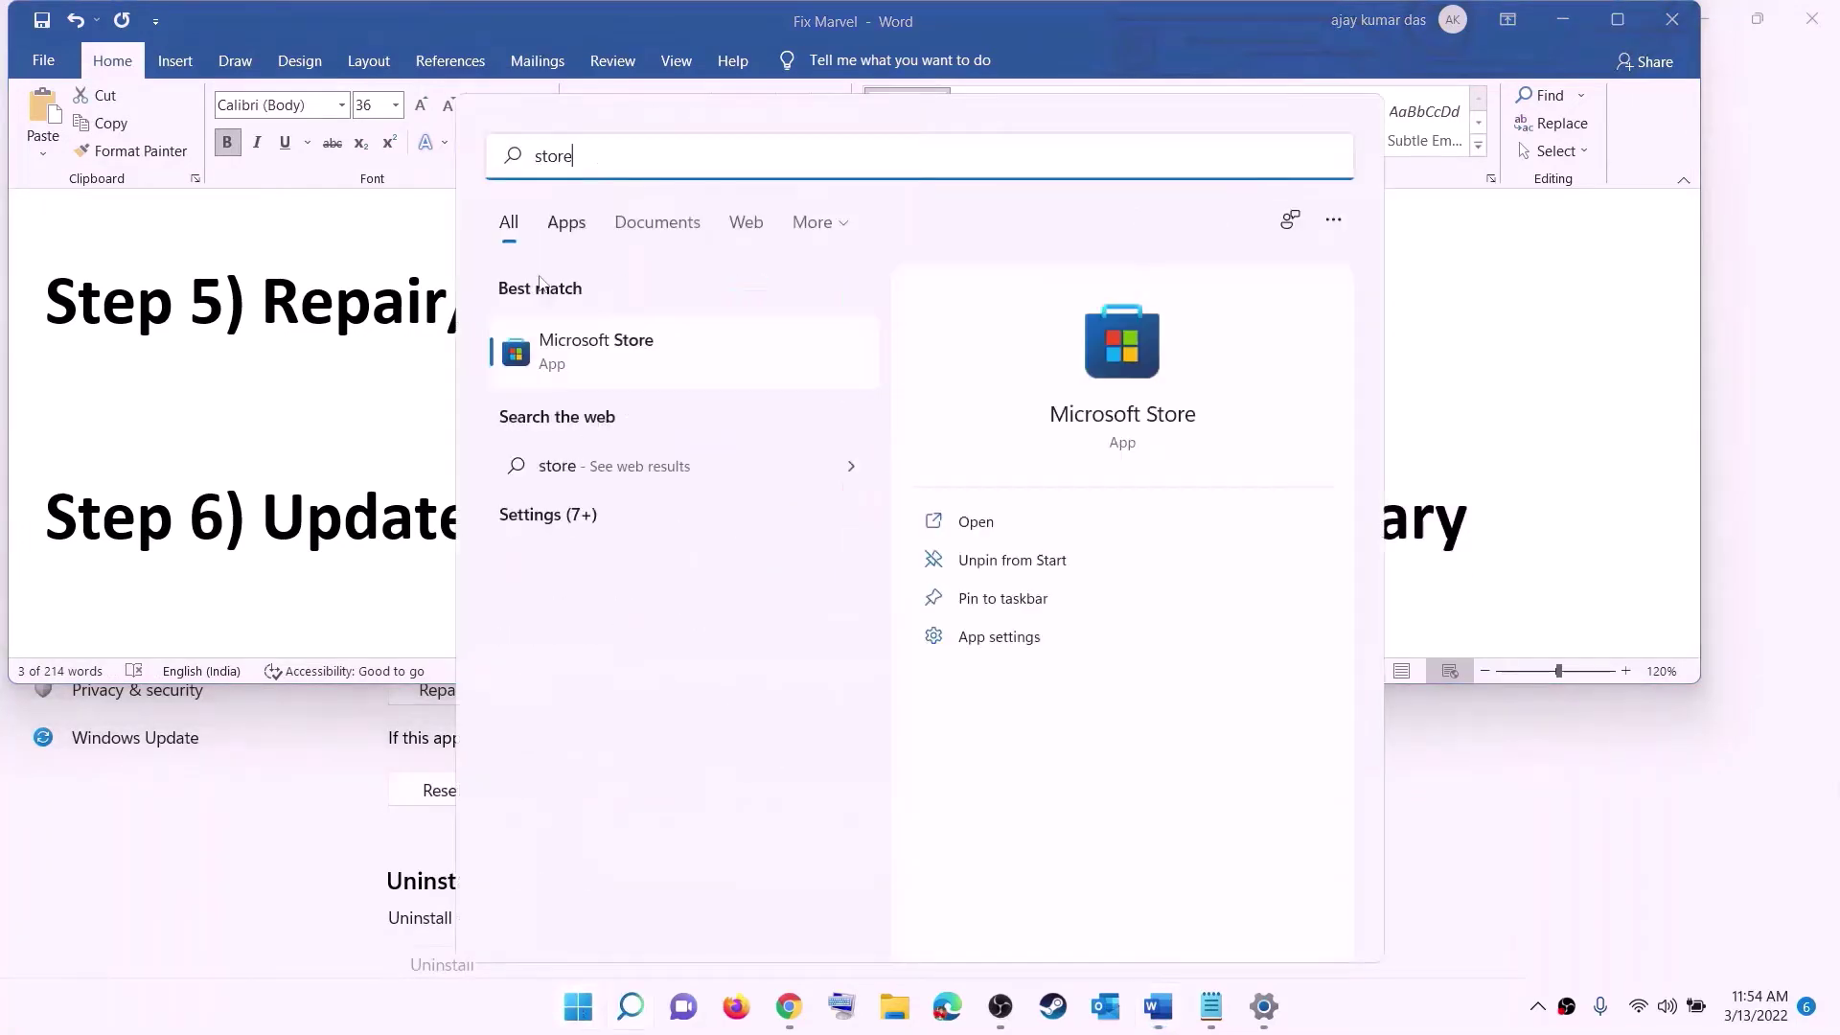
{"action": "key", "text": "Return"}
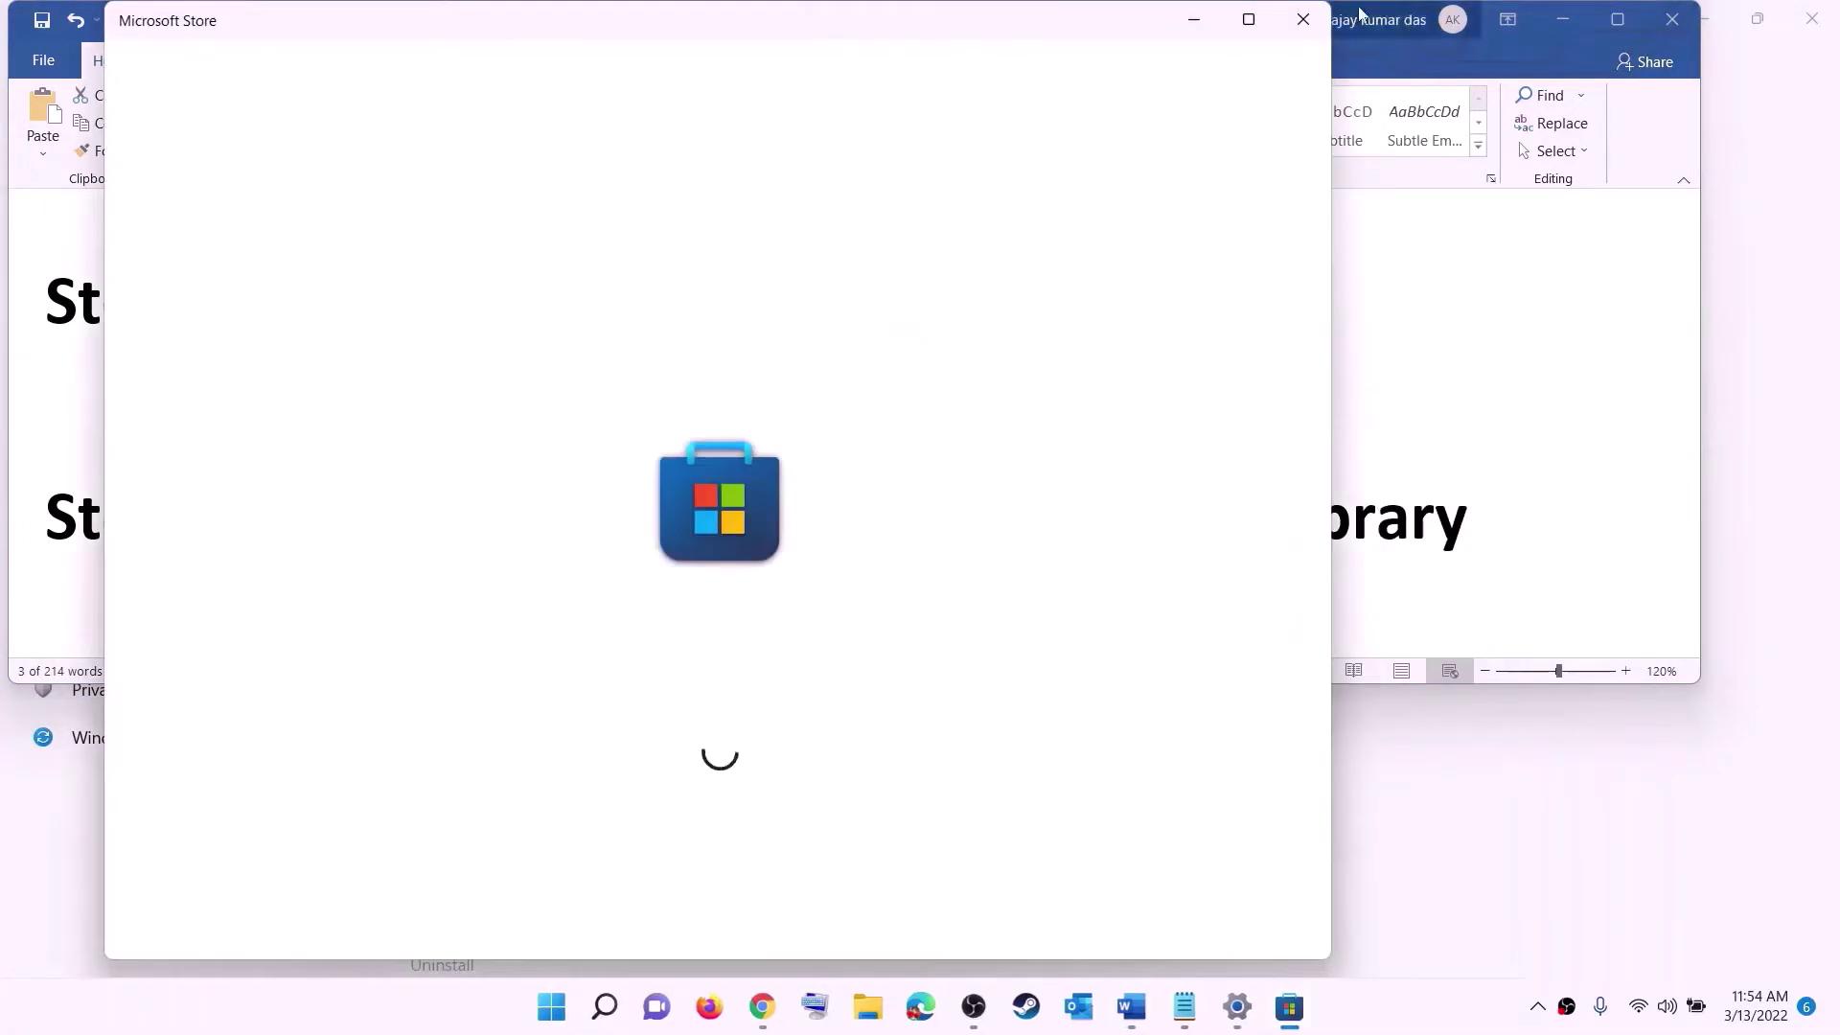
{"action": "left_click", "coordinate": [1246, 19]}
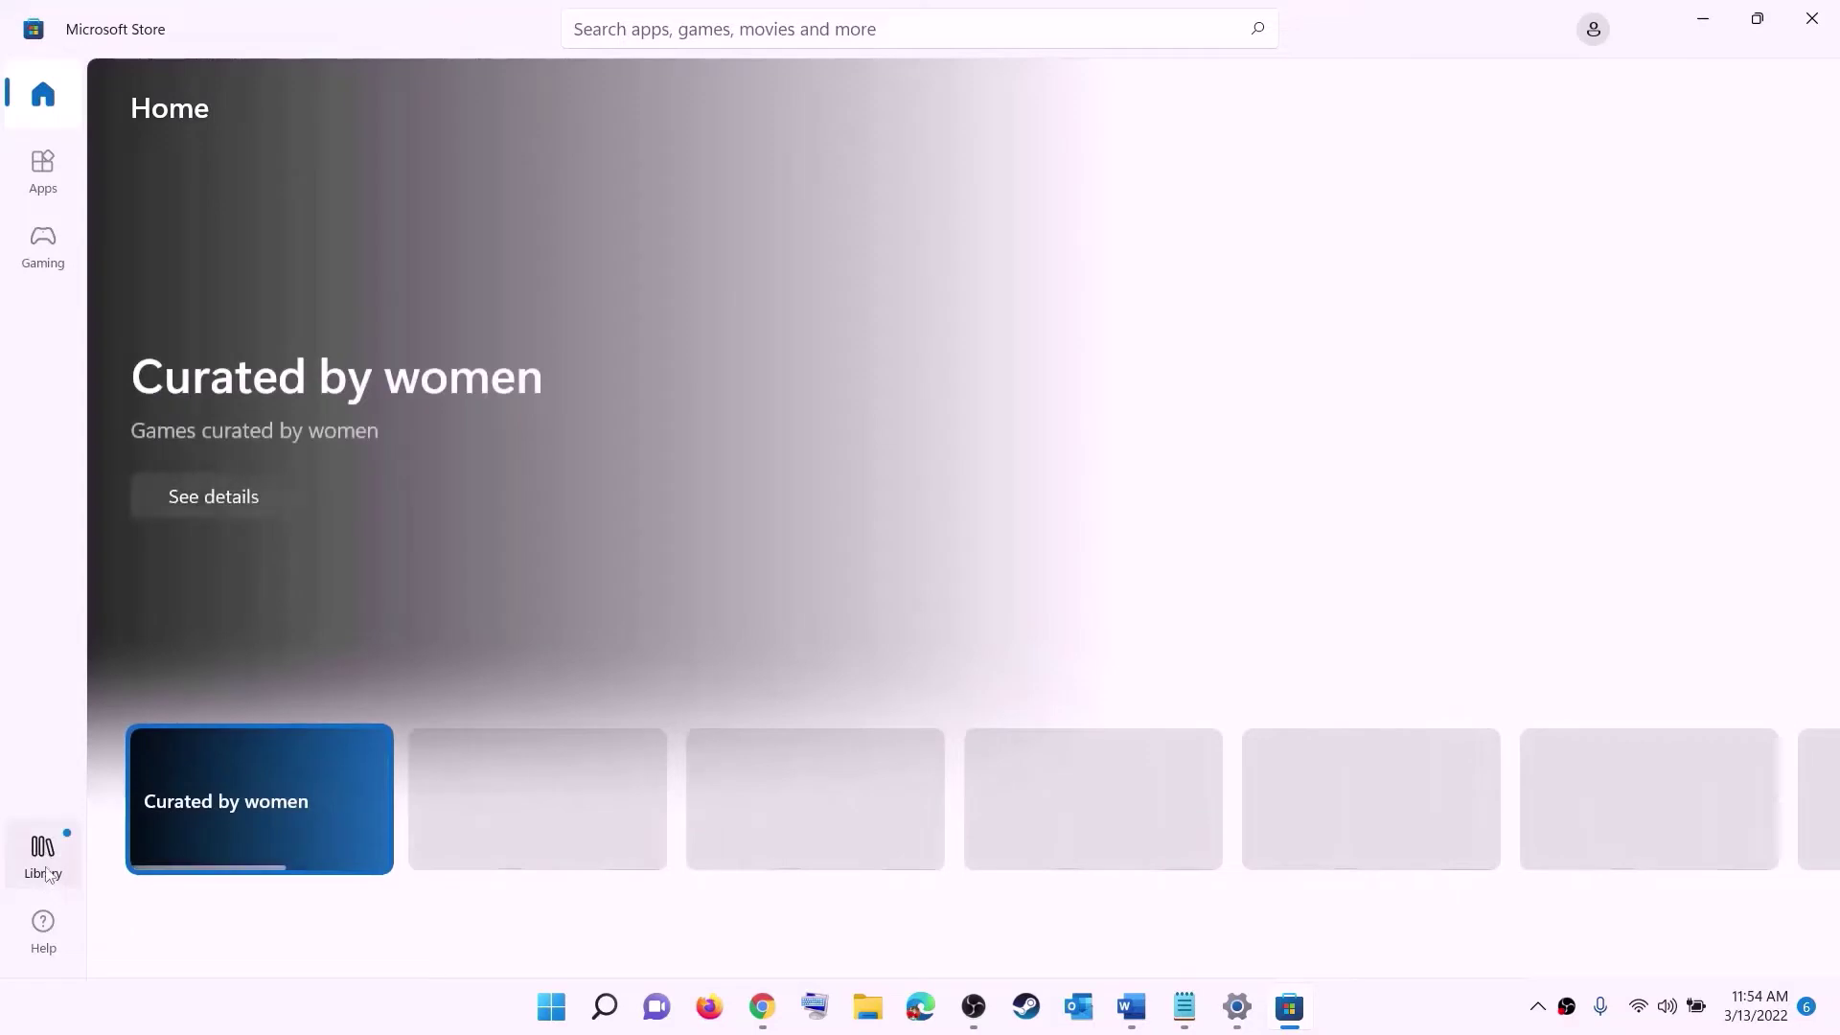
{"action": "left_click", "coordinate": [45, 868]}
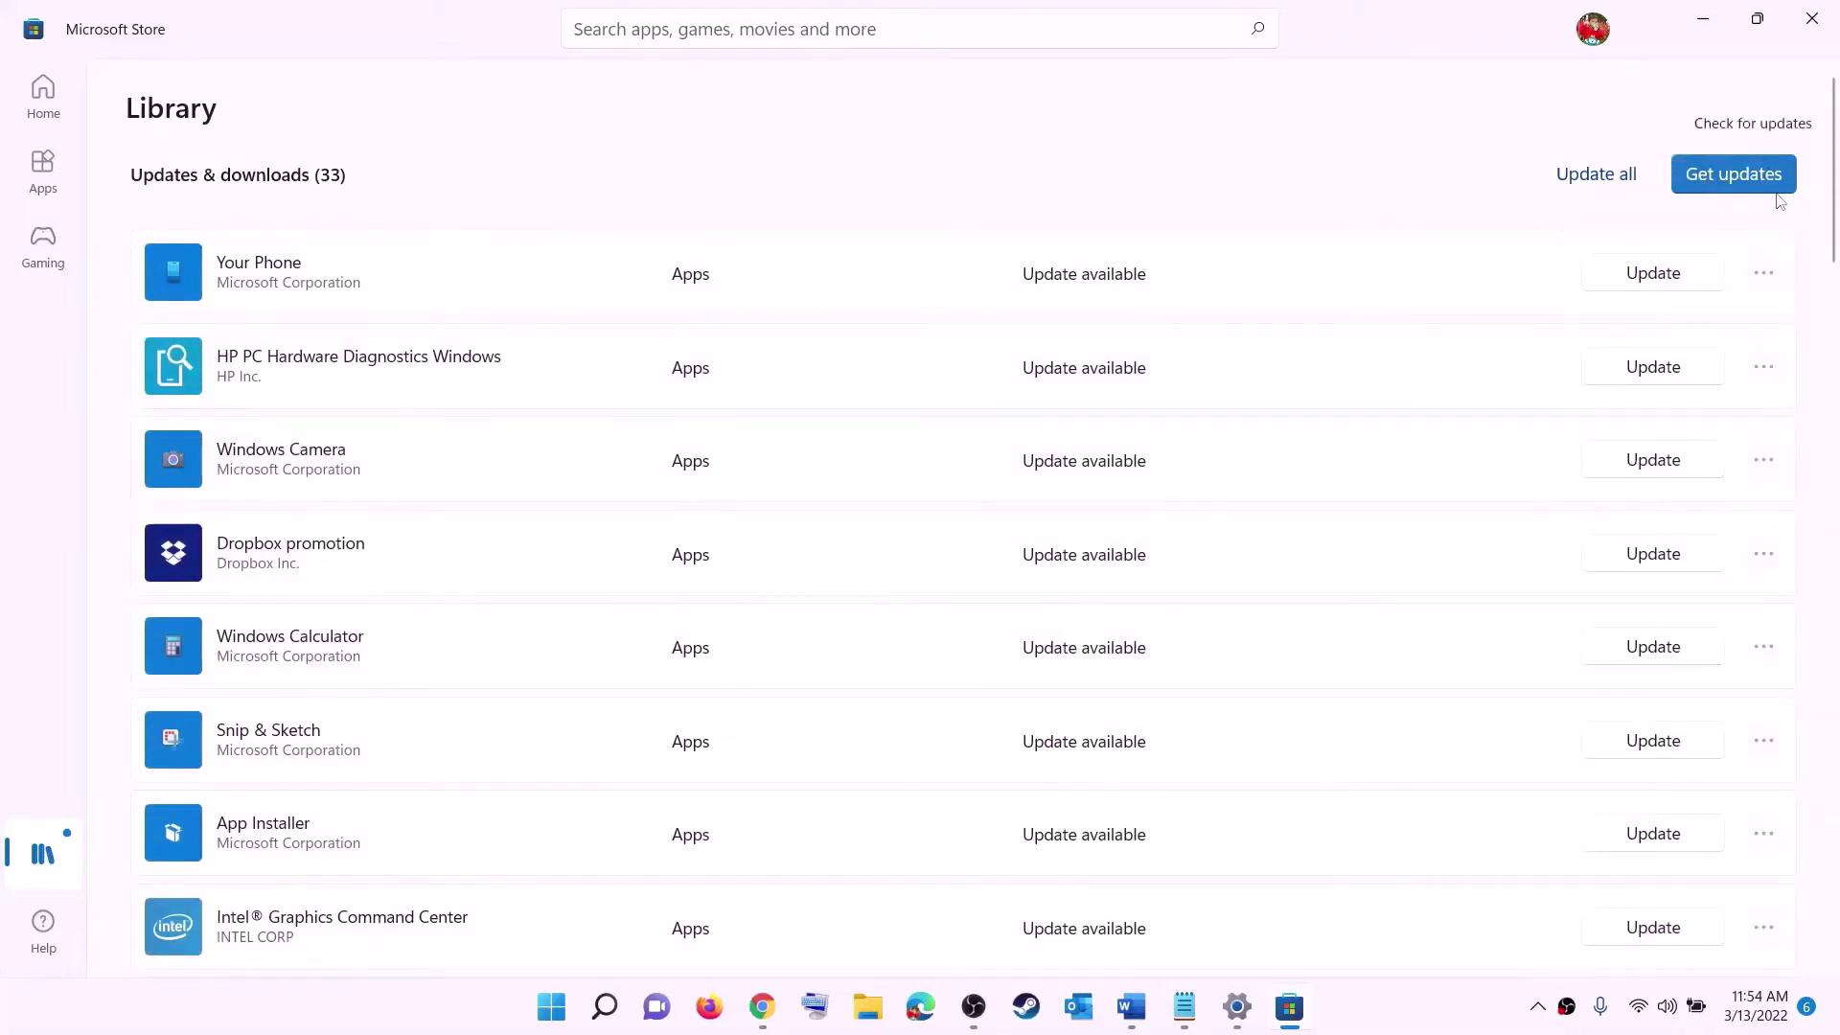
{"action": "left_click", "coordinate": [1733, 182]}
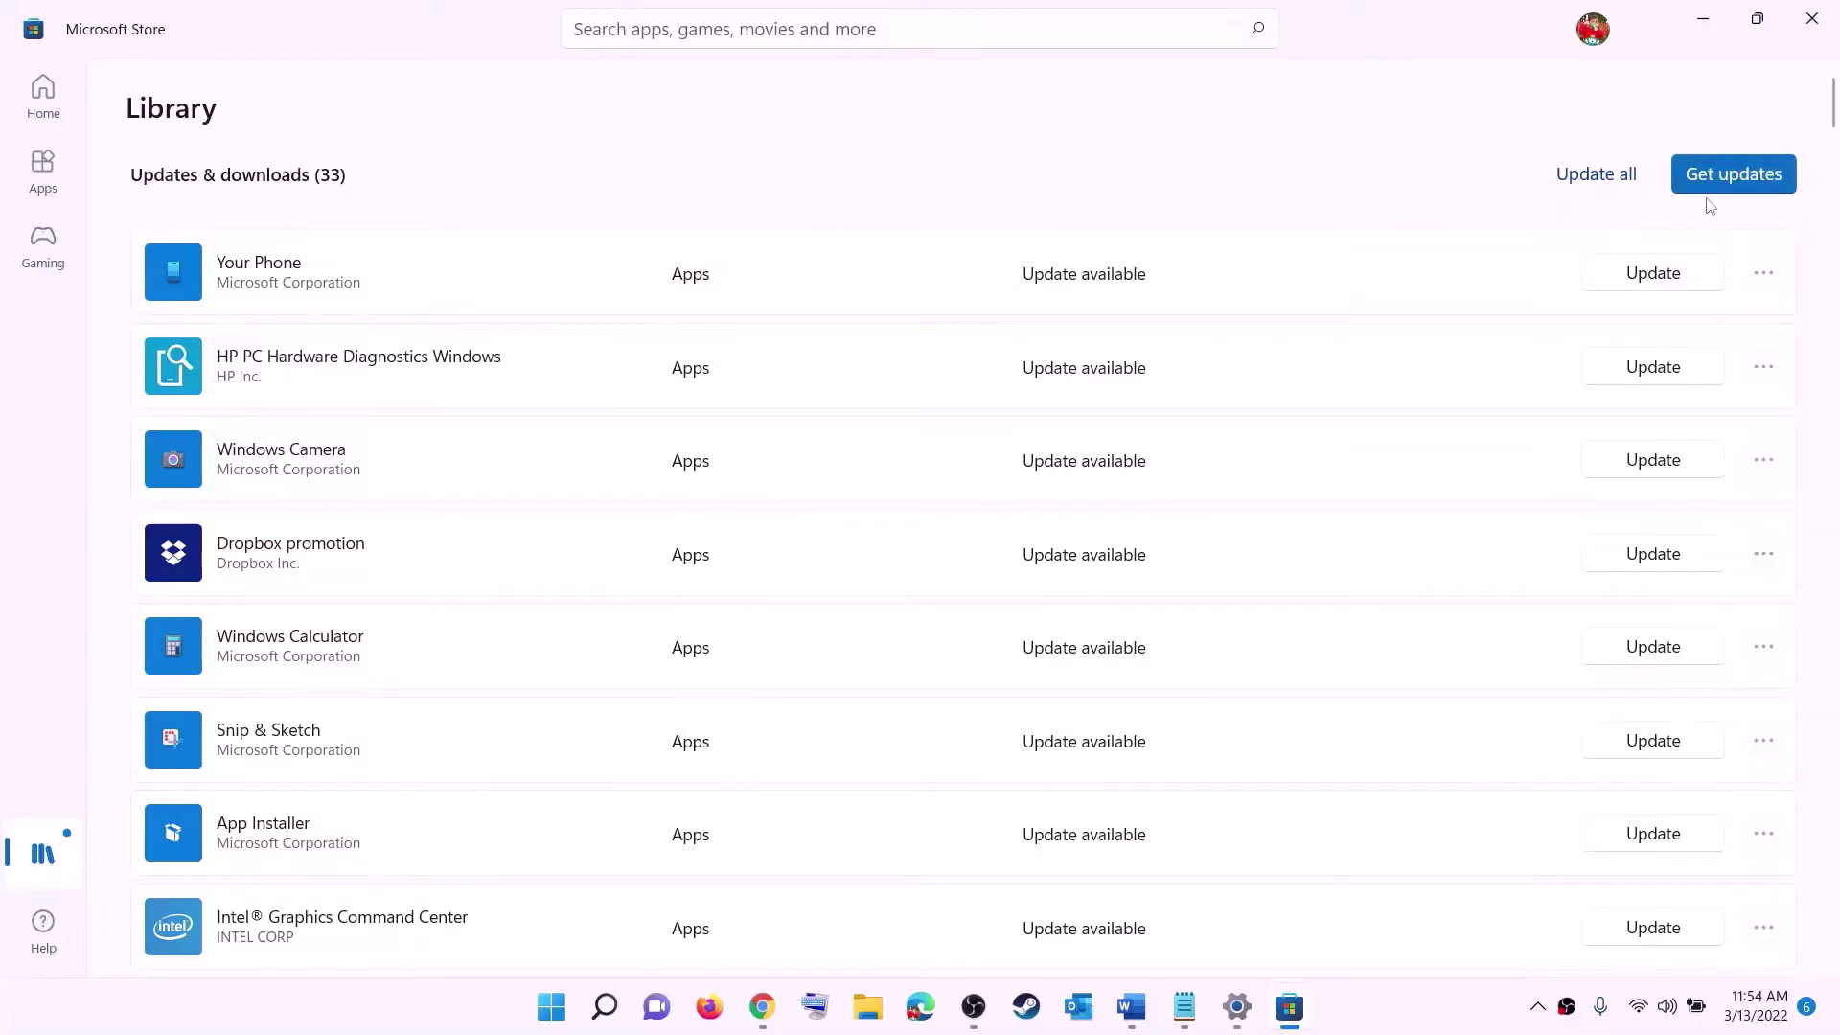